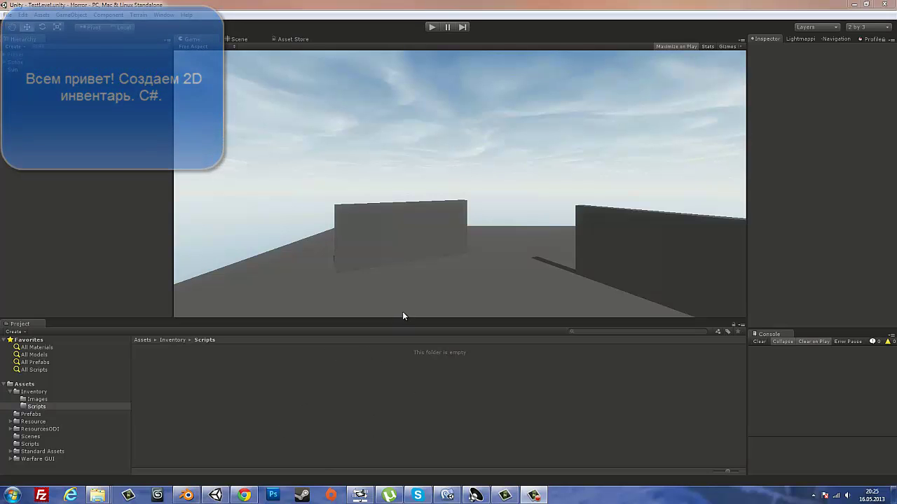
- Enlarge the Project panel and switch to the Scene view
mouse_move(406, 319)
left_mouse_down()
mouse_move(412, 264)
mouse_move(392, 336)
left_mouse_up()
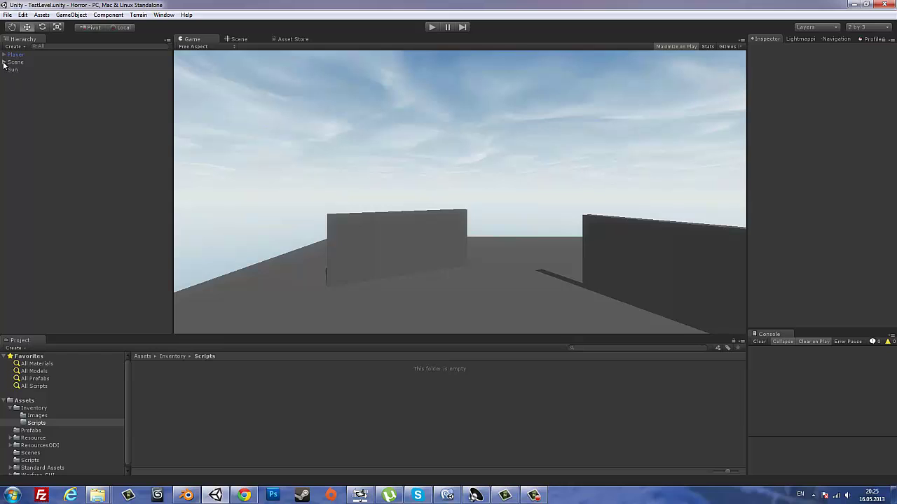
left_click(5, 63)
left_click(4, 62)
left_click(236, 39)
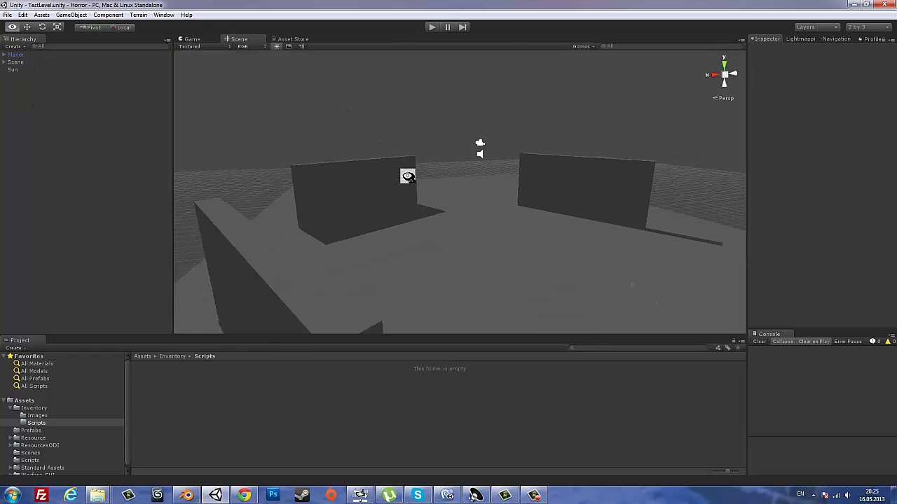
- Fly around the walled level, then open Inventory/Images and view kerosin's import settings
left_click_drag(408, 176, 418, 174, "alt")
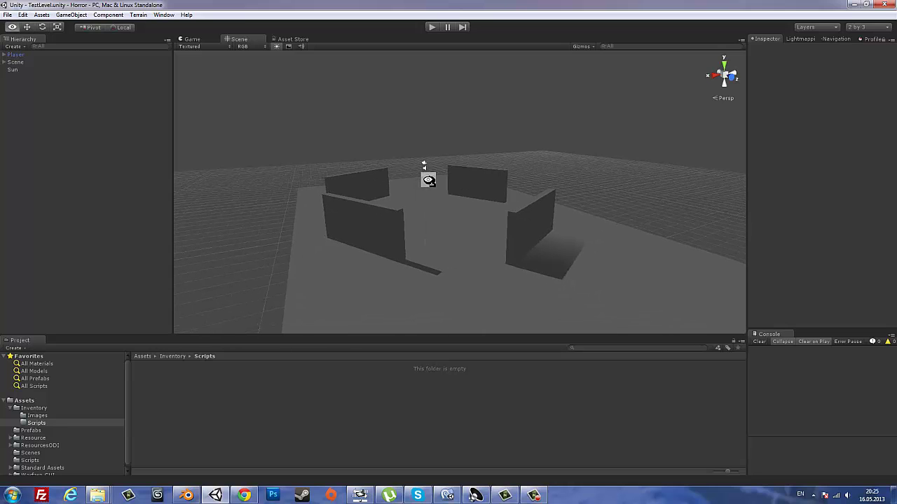
right_click_drag(418, 174, 592, 174)
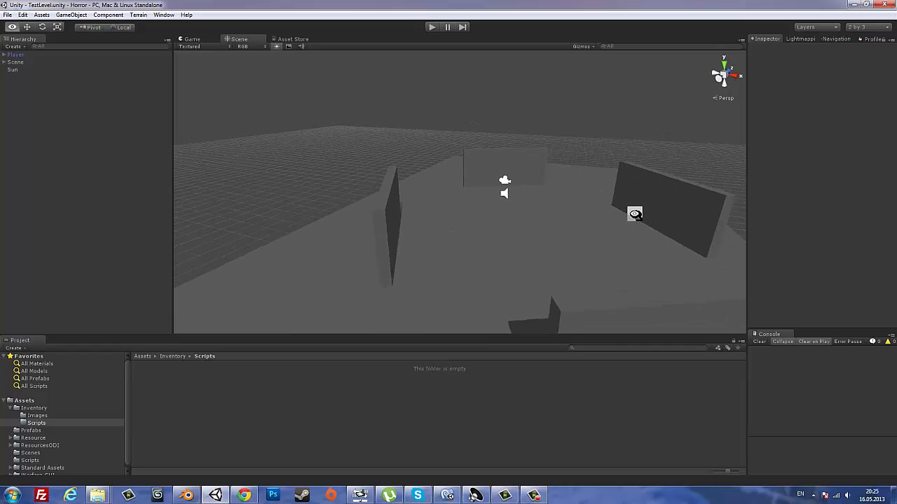
right_click_drag(592, 173, 621, 229)
left_click(62, 415)
left_click(154, 382)
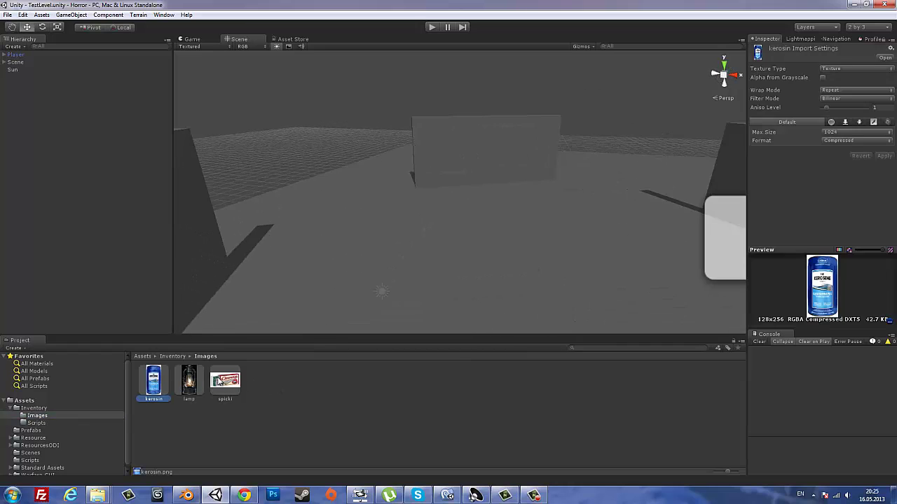
- Set the kerosin, lamp and spicki textures' Texture Type to GUI and apply it
left_click(221, 382)
left_click(195, 384)
left_click(146, 385)
left_click(185, 387)
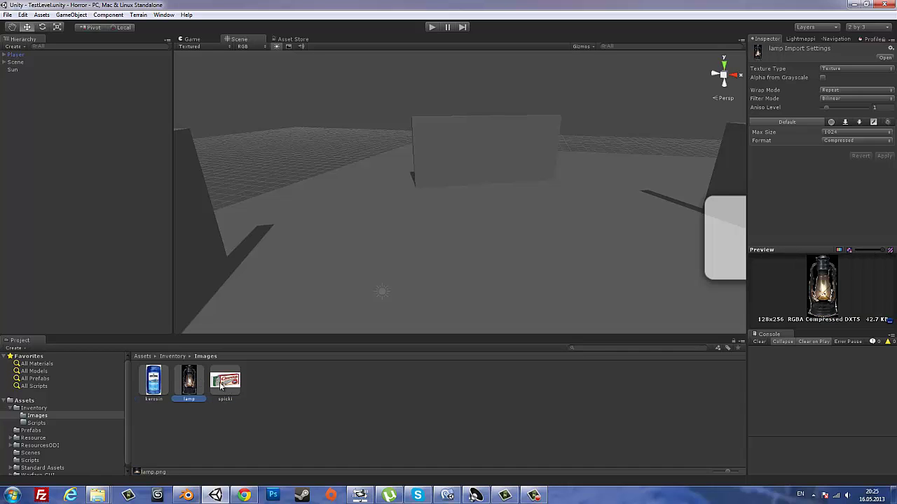
left_click(236, 384)
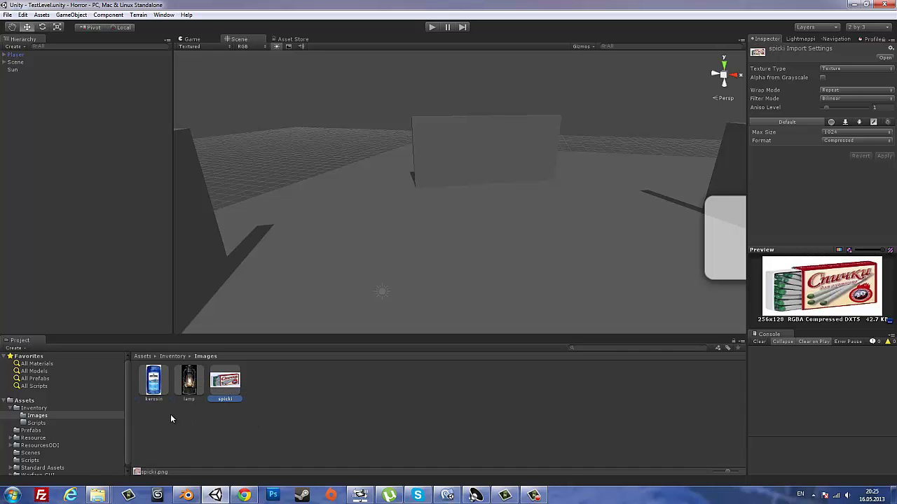
left_click(146, 386, "shift")
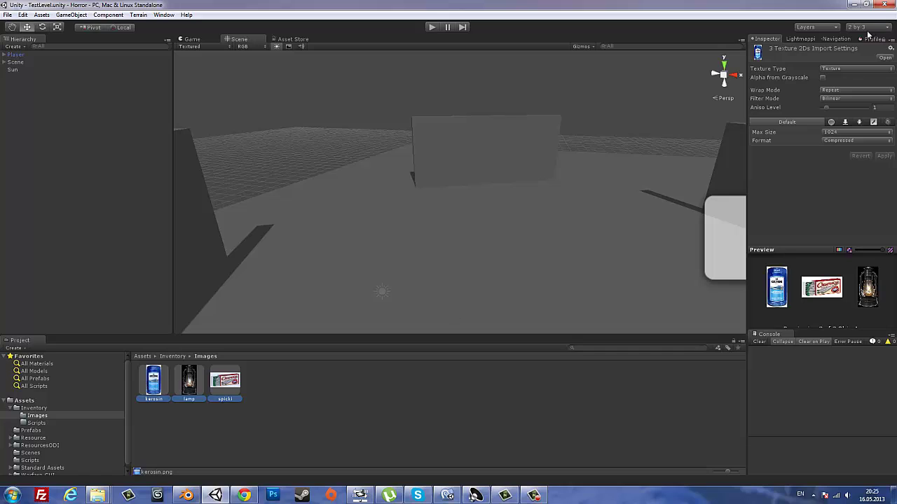
left_click(843, 69)
left_click(838, 99)
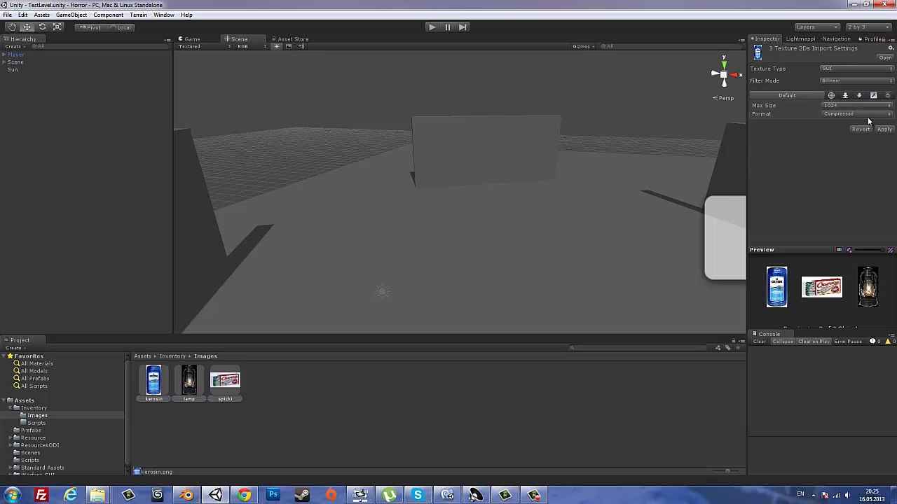
left_click(884, 128)
- Deselect the textures and open the empty Inventory/Scripts folder
left_click(332, 422)
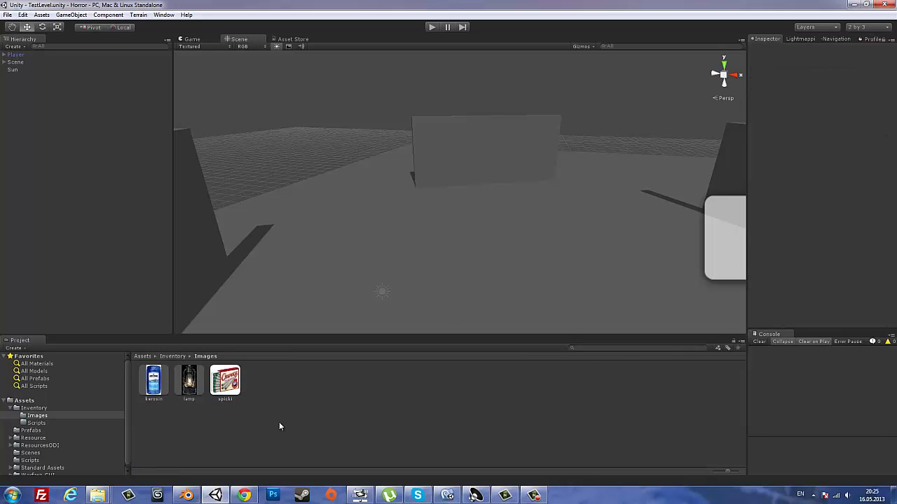
left_click(34, 407)
left_click(36, 423)
- Create a new C# script named Inventory in the Scripts folder
right_click(232, 414)
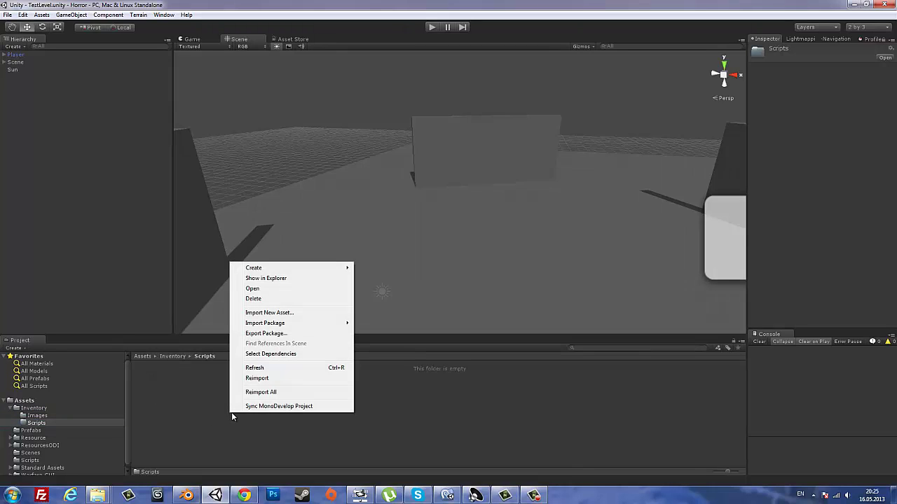
mouse_move(345, 275)
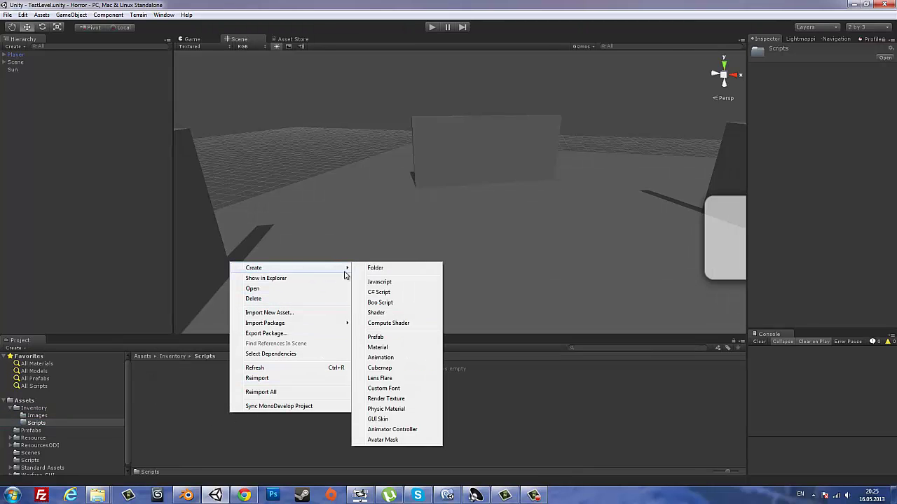
left_click(395, 293)
type("Inve")
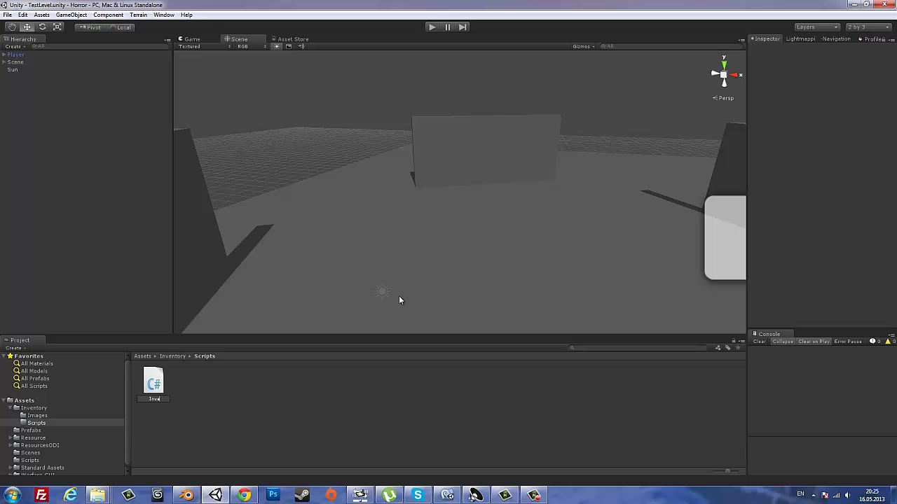
type("ntory")
key("Return")
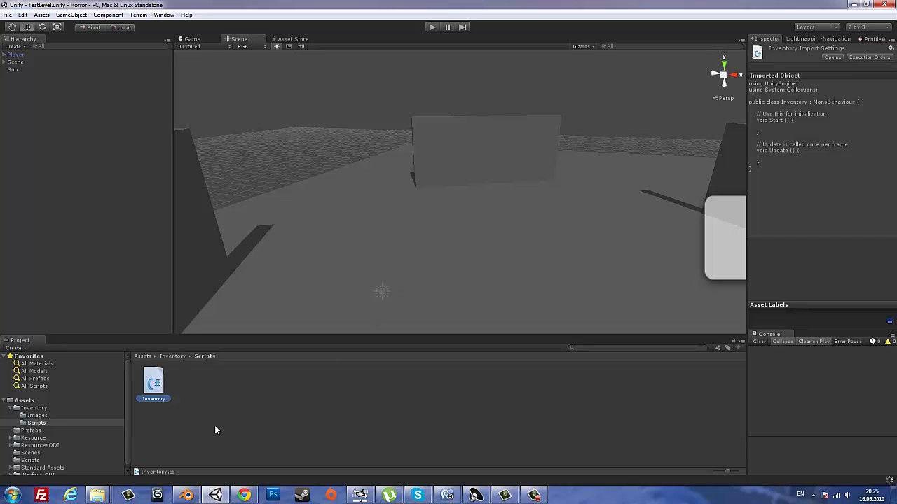
- Create a second C# script named Item
right_click(230, 395)
mouse_move(288, 251)
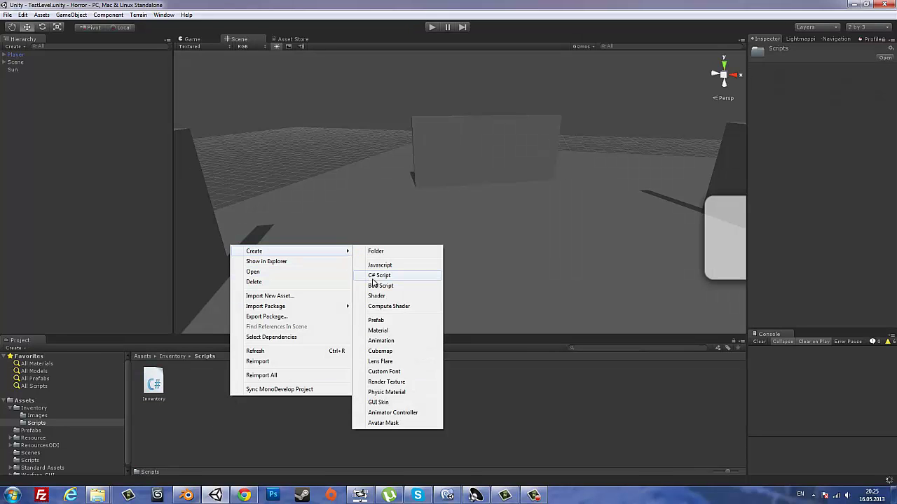
left_click(372, 278)
type("Item")
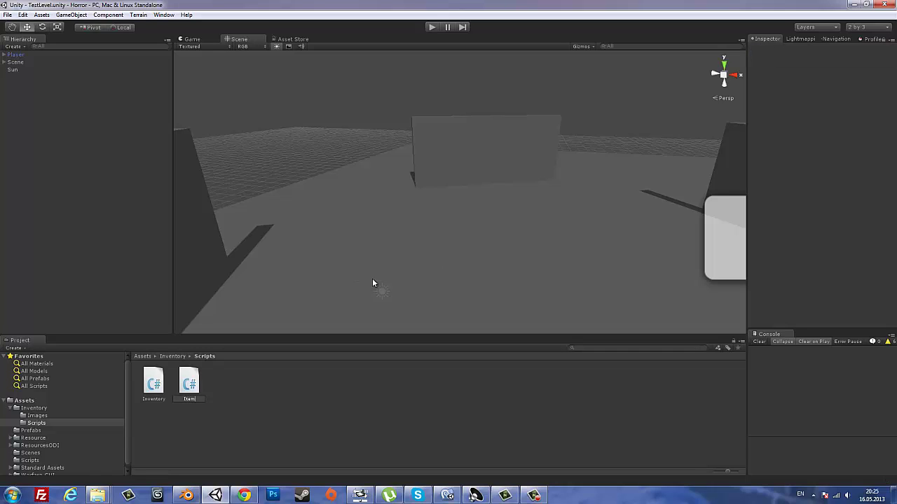
key("Return")
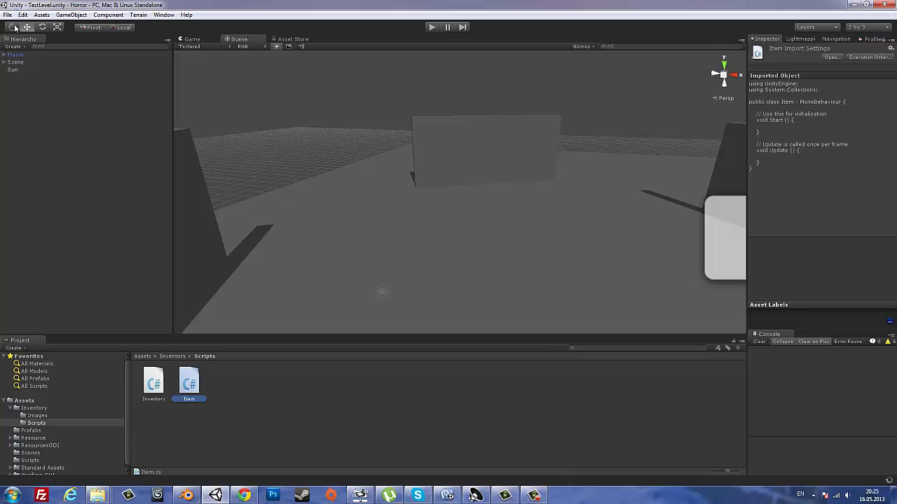
- Create an empty GameObject under Player and name it Items
left_click(4, 55)
left_click(15, 54)
left_click(72, 14)
left_click(78, 27)
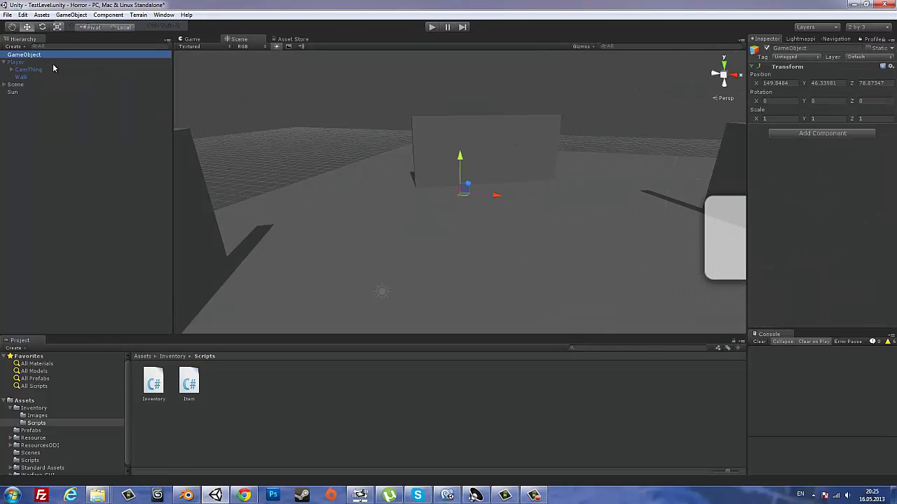
left_click_drag(24, 55, 25, 63)
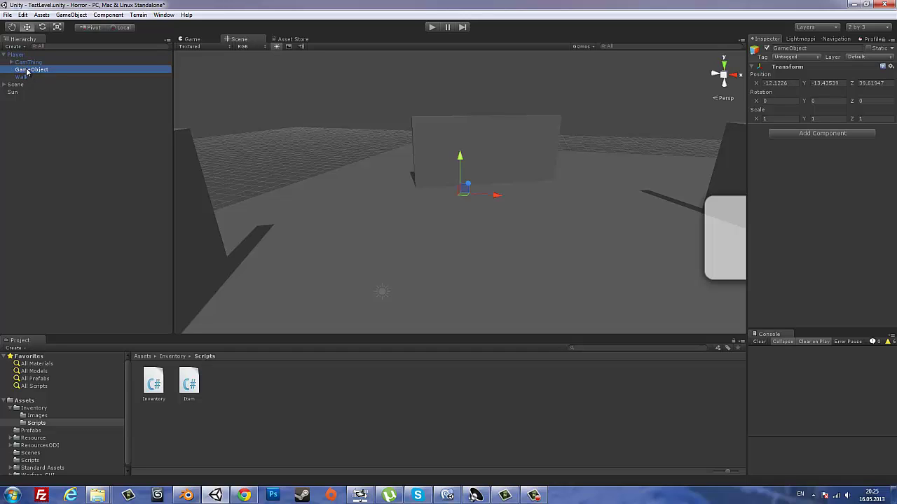
left_click(26, 71)
type("Items")
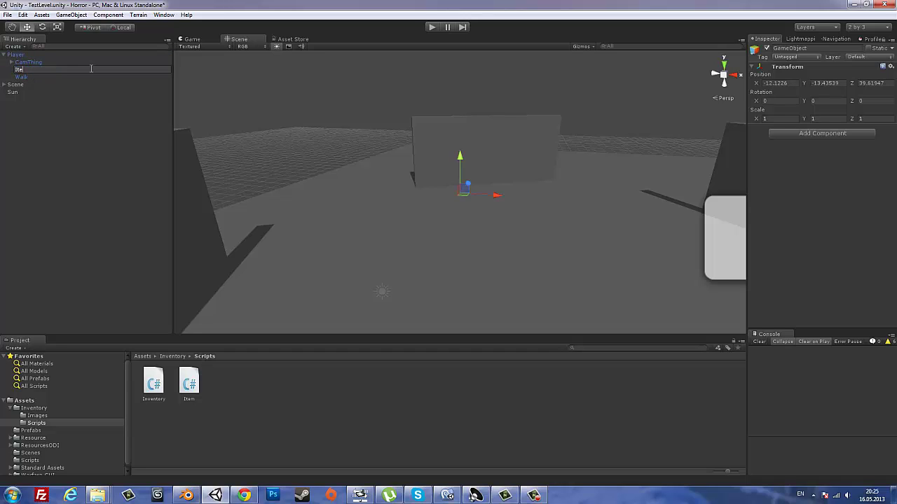
key("Return")
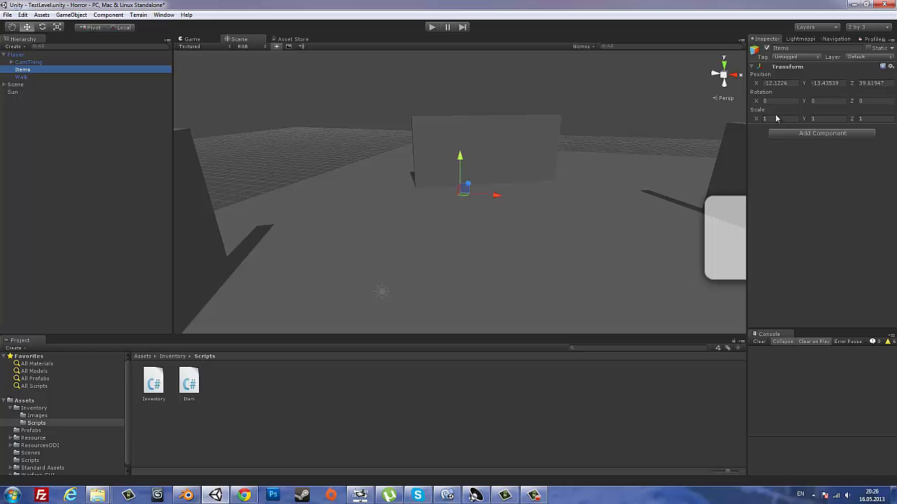
- Set the Items object's position to 0, 0, 0
left_click(776, 83)
type("0")
left_click(828, 83)
type("0")
left_click(887, 82)
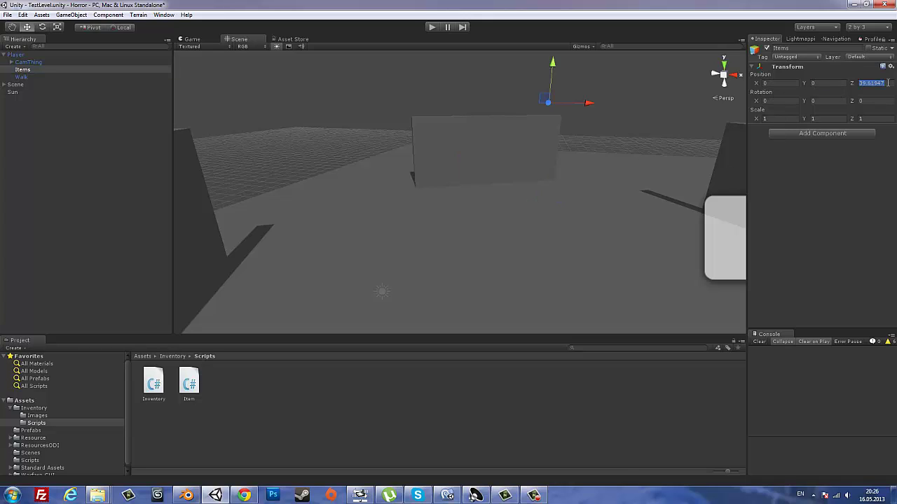
type("0")
- Duplicate Items, nest the copy under it as Lamp, and attach the Item script
left_click(22, 71)
key("ctrl+d")
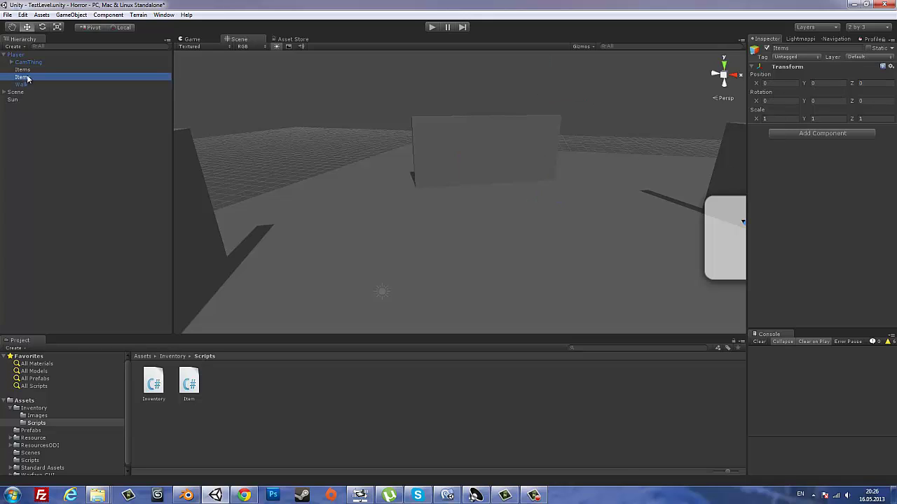
left_click_drag(28, 78, 23, 70)
left_click(28, 78)
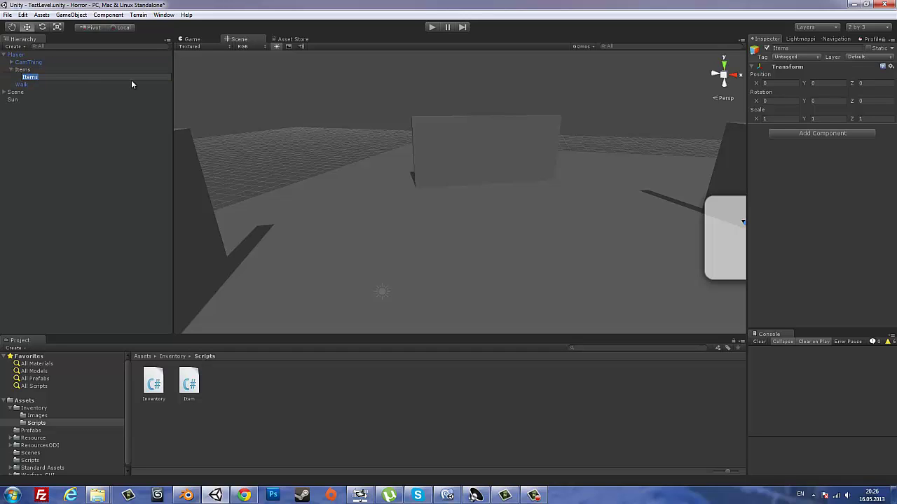
type("Lamp")
key("Return")
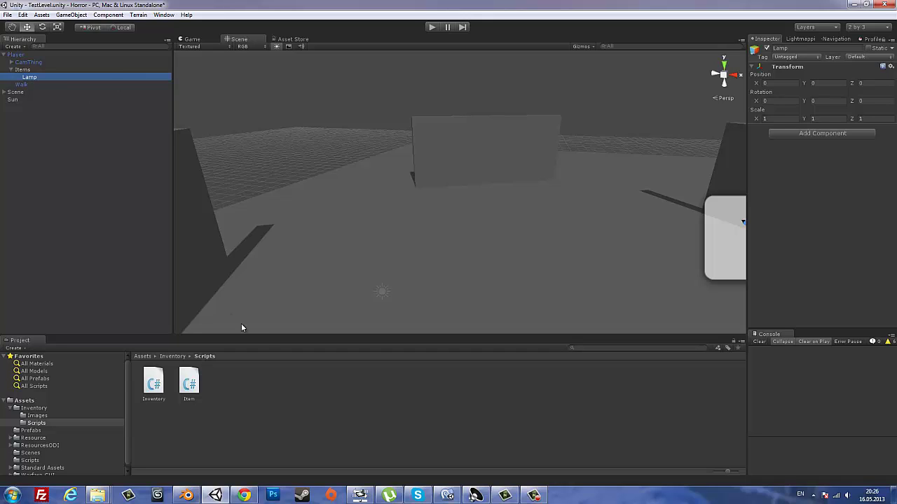
left_click_drag(189, 384, 817, 221)
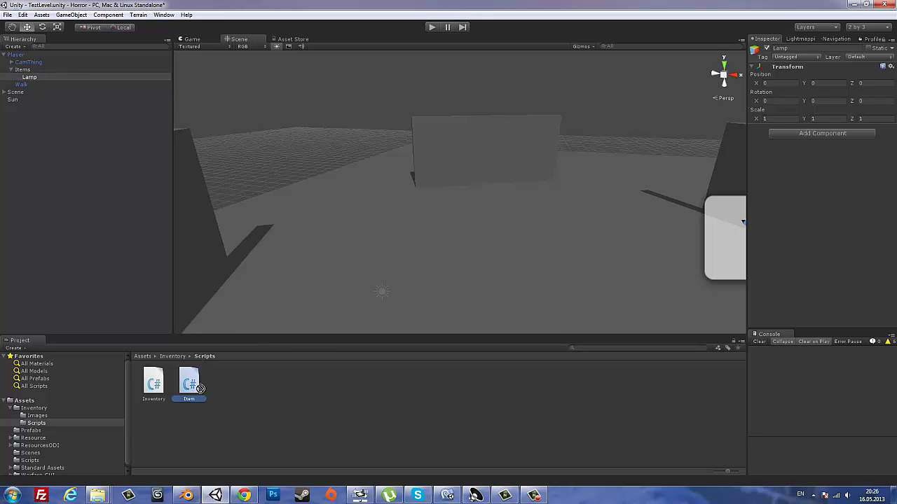
left_click(23, 70)
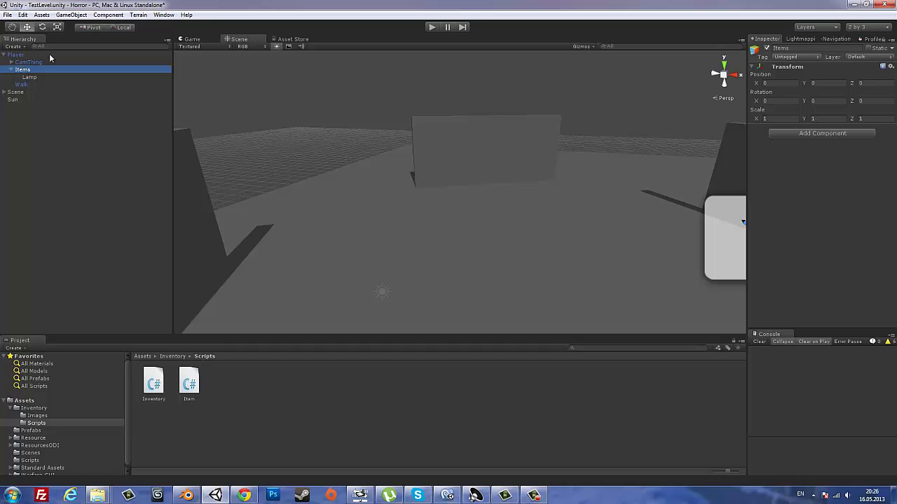
- Duplicate Items, nest the copy inside, and rename the top-level object to Inventory
key("ctrl+d")
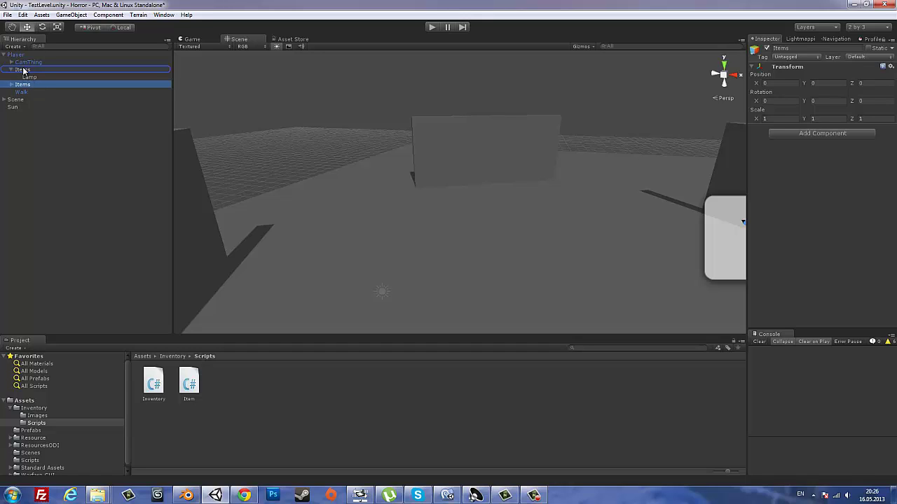
mouse_move(36, 86)
left_mouse_down()
mouse_move(22, 70)
mouse_move(30, 77)
left_mouse_up()
left_click(24, 71)
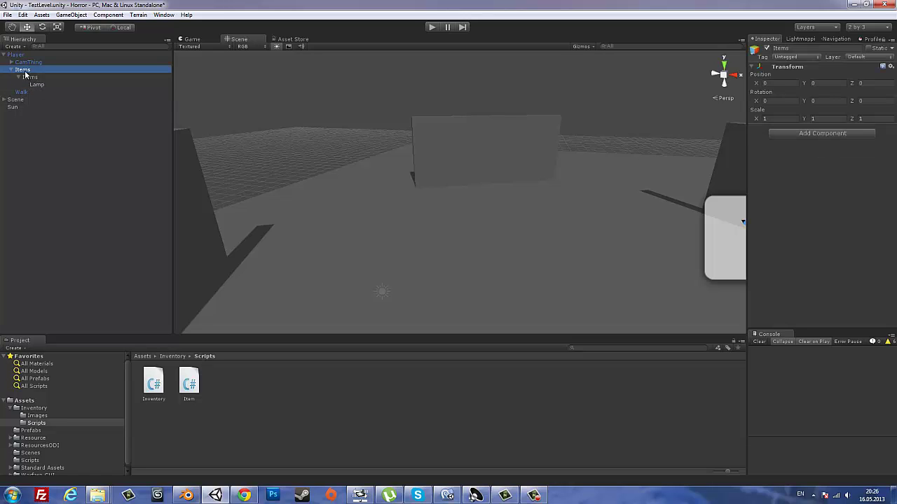
left_click(23, 70)
type("Inventory")
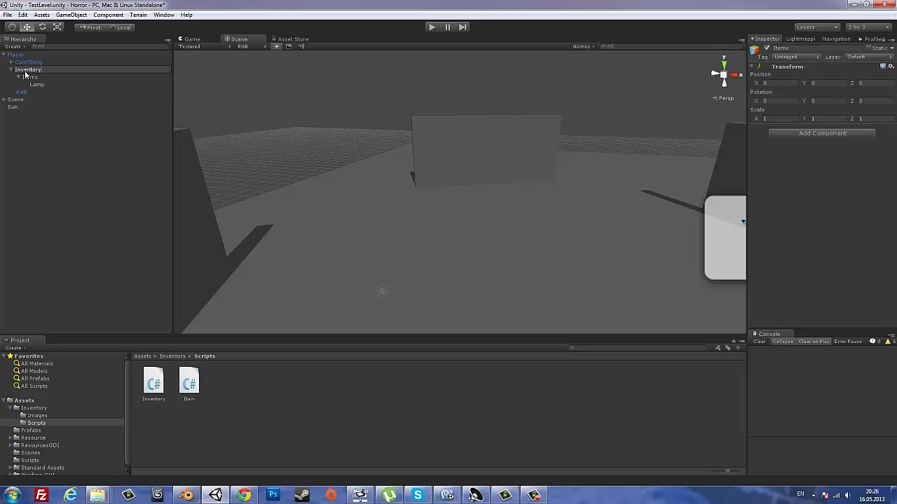
key("Return")
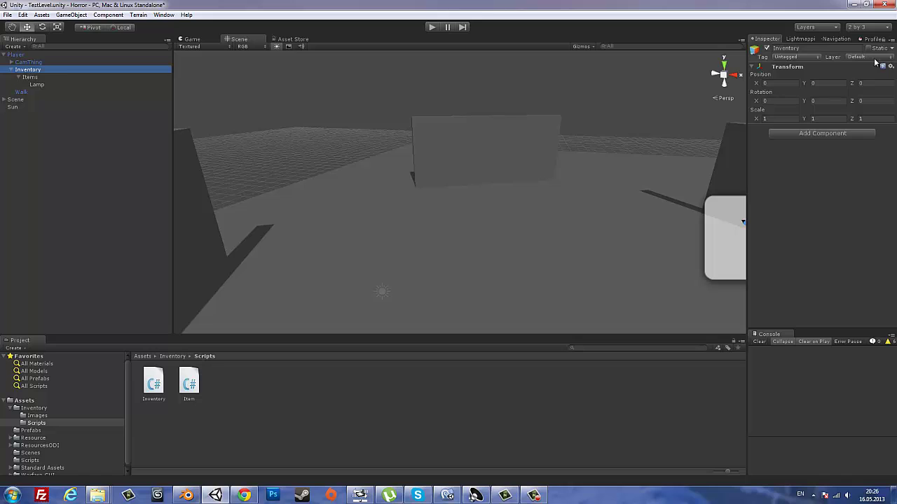
- Attach the Inventory script to the Inventory object
left_click(37, 55)
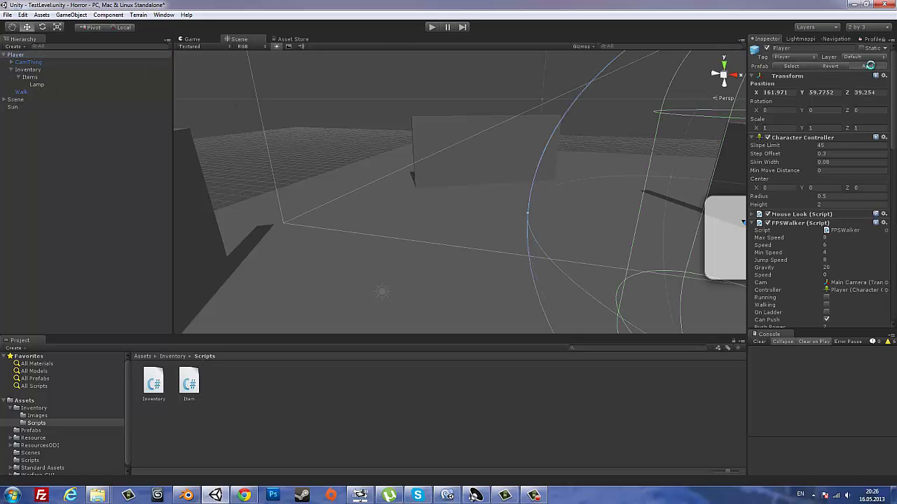
left_click(30, 77)
left_click(28, 69)
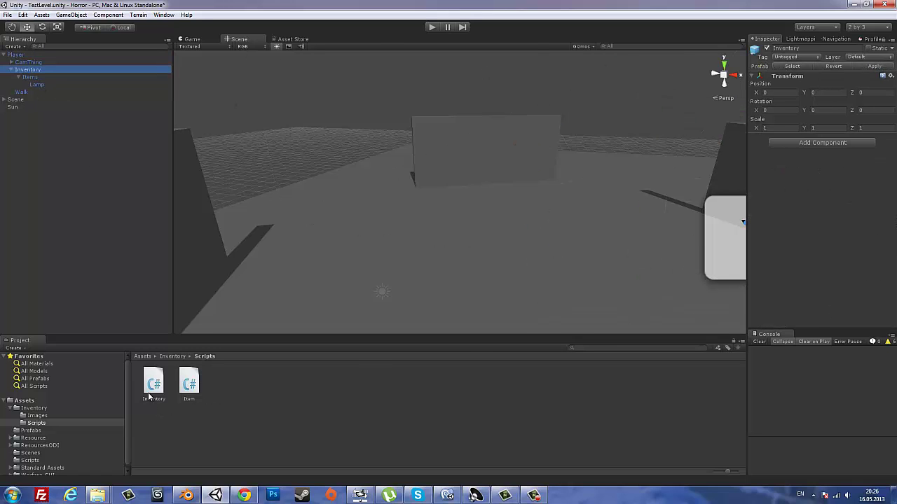
left_click_drag(152, 385, 810, 225)
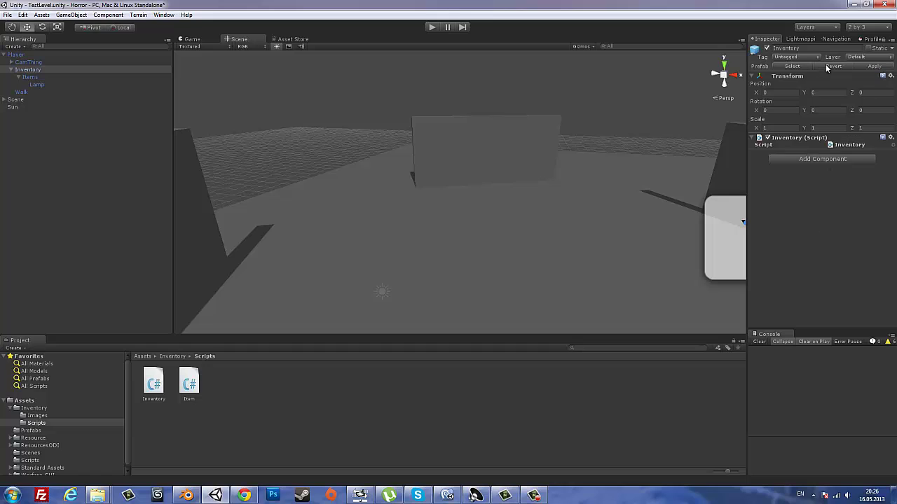
- Open the Item script in MonoDevelop for editing
left_click(521, 84)
left_click(29, 76)
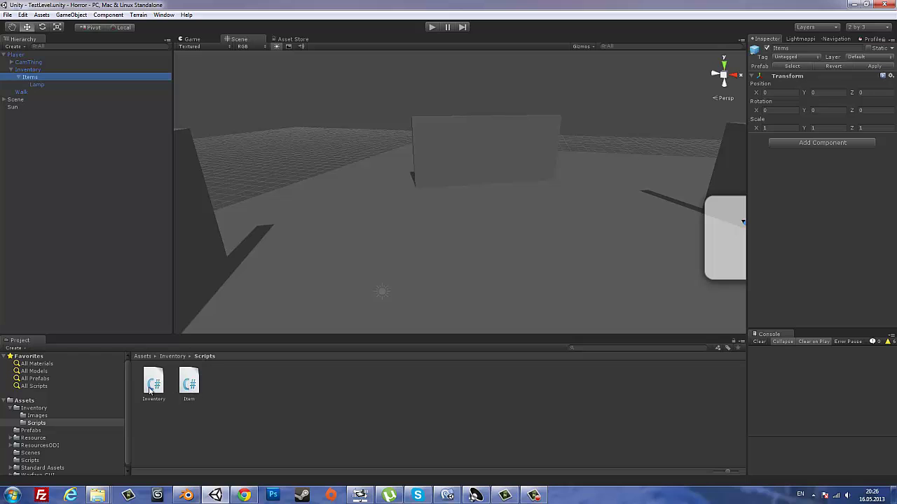
double_click(190, 386)
- Replace Item.cs's Start and Update with public int count and public string discription, and save
left_click(447, 496)
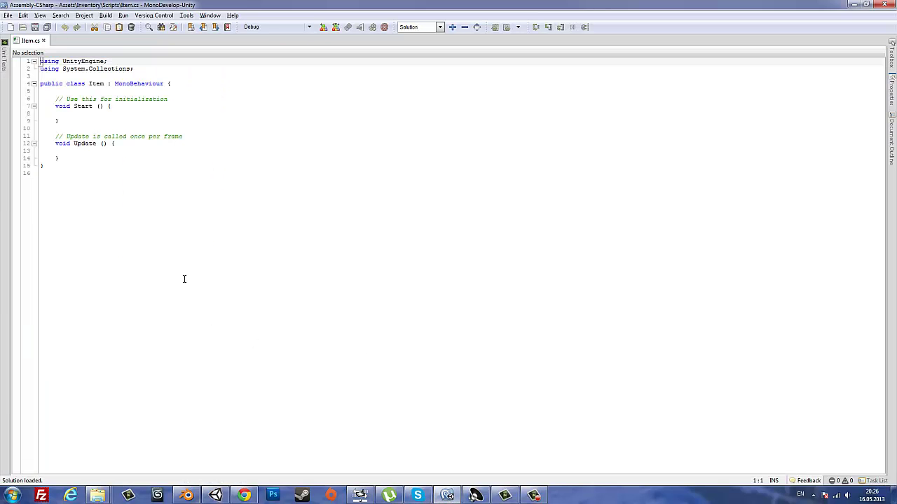
left_click_drag(80, 159, 37, 95)
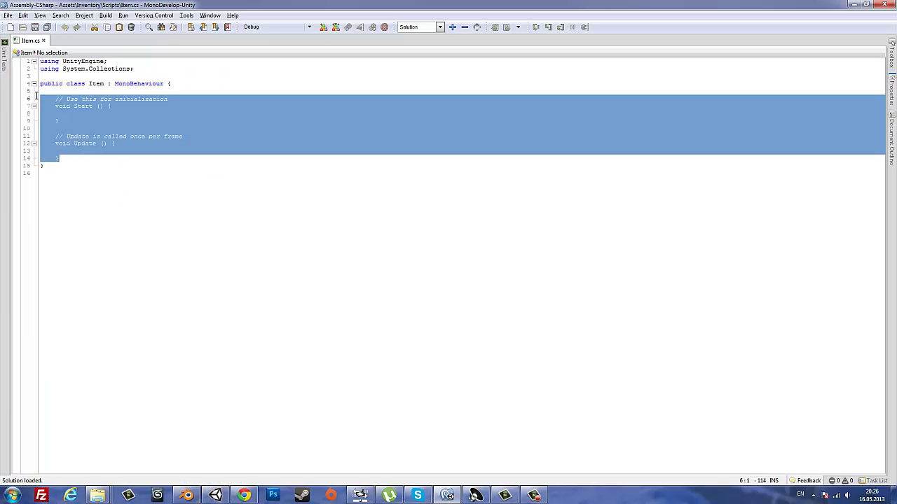
type("public ")
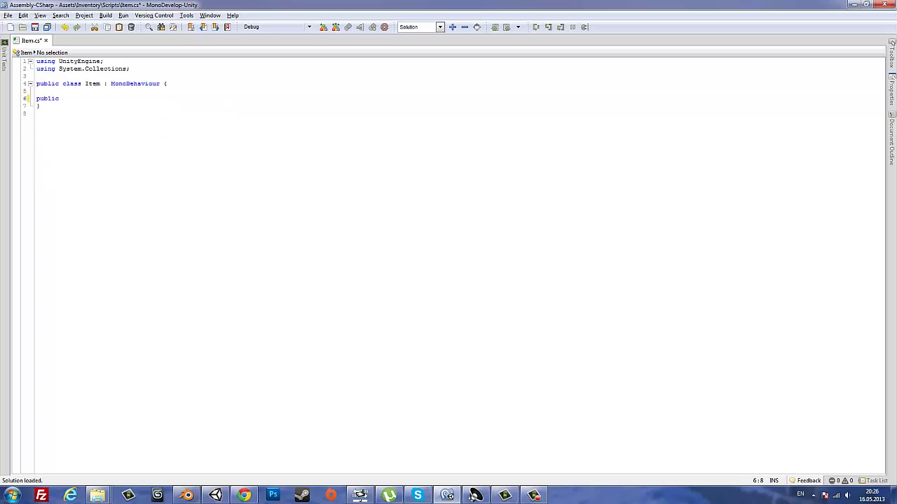
type("int count;")
key("Return")
key("Return")
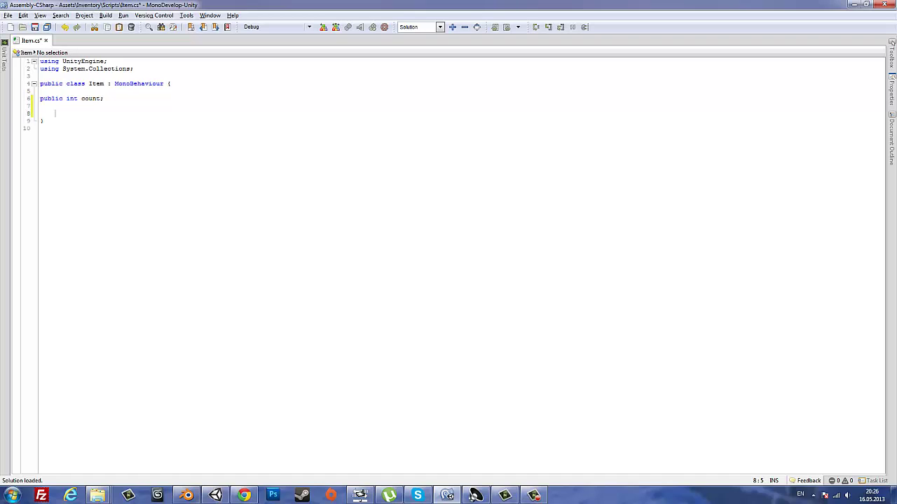
type("public ")
type("string discription;")
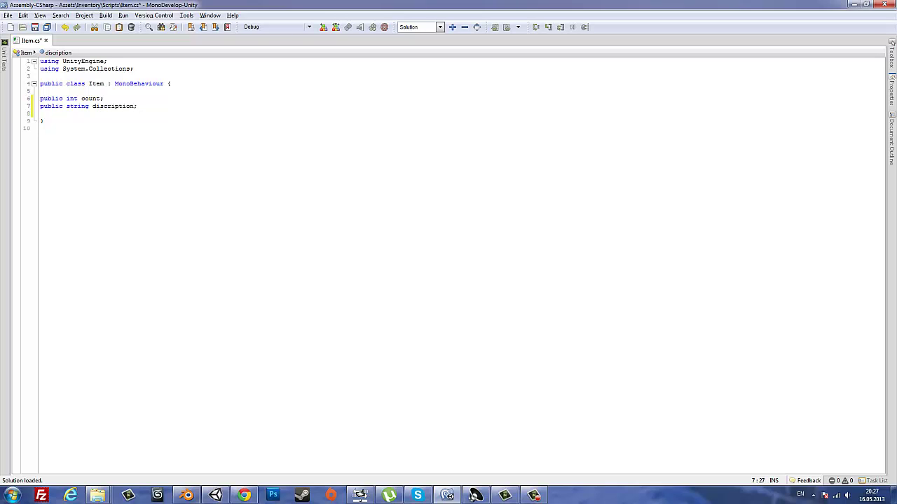
key("Return")
key("BackSpace")
key("ctrl+s")
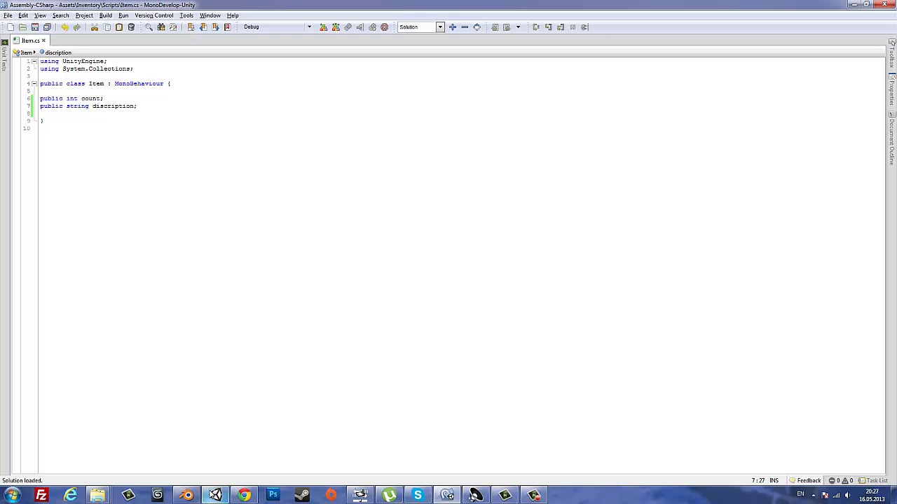
left_click(215, 495)
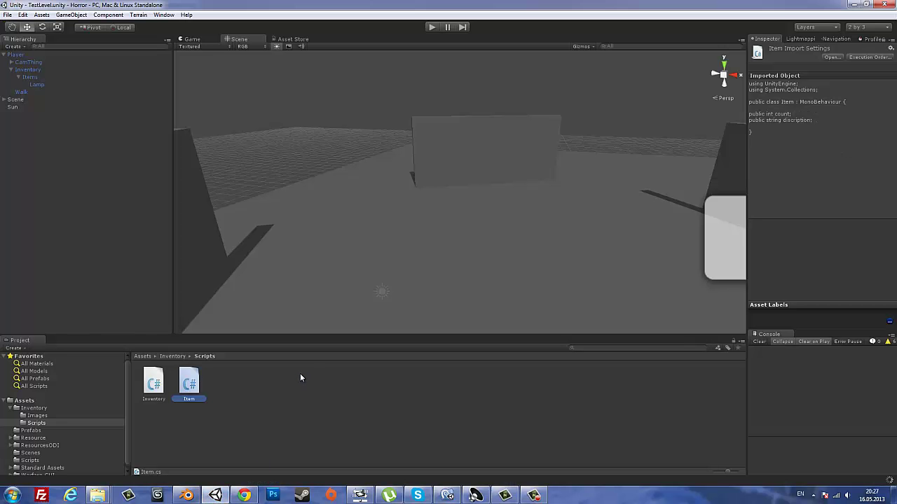
- Give Lamp's Item component Count 1 and Description 'Керосиновая лампа', applied to its prefab
left_click_drag(432, 246, 459, 250, "alt")
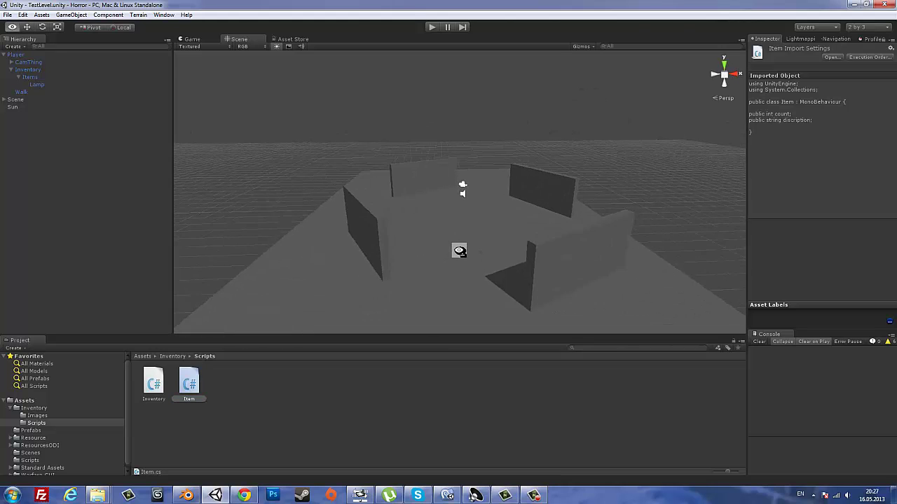
left_click_drag(332, 238, 391, 229, "alt")
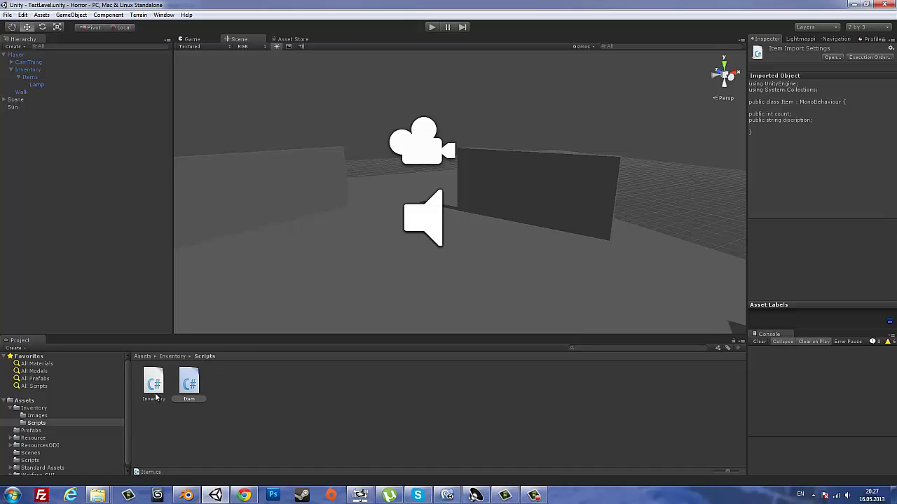
left_click(33, 85)
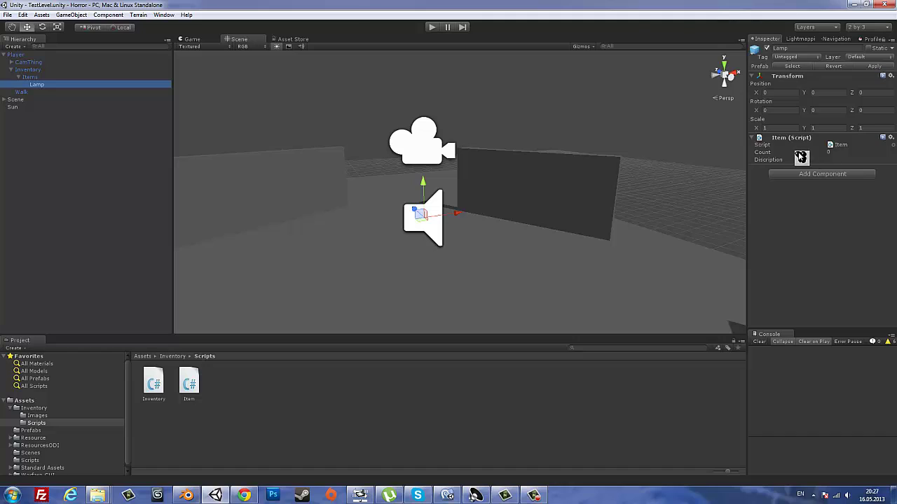
left_click(829, 152)
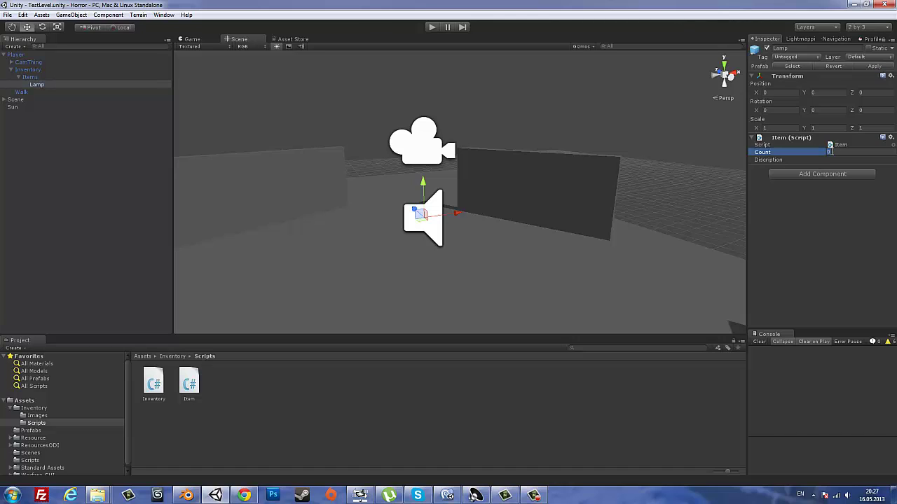
type("1")
key("Return")
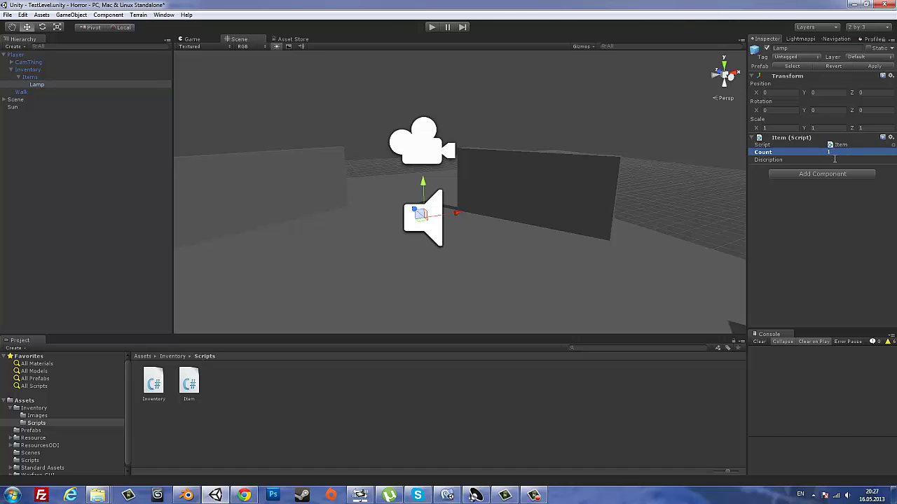
left_click(835, 159)
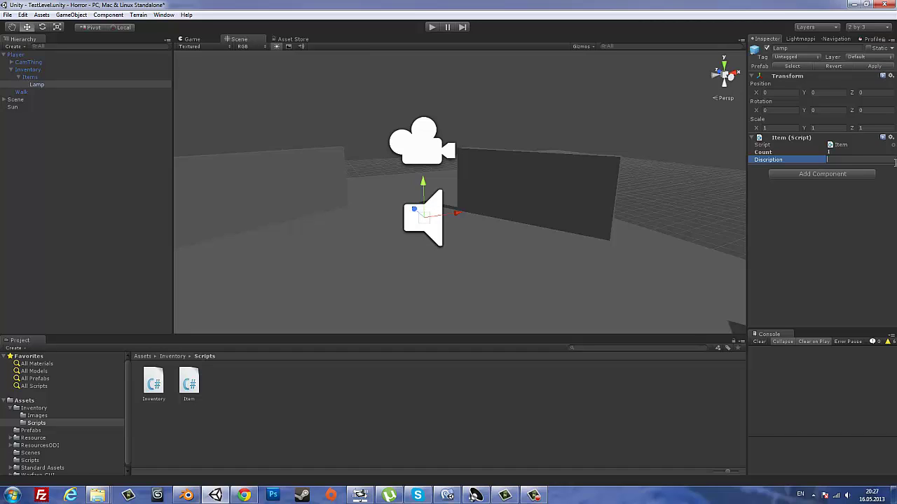
key("alt+shift")
type("Ку")
type("Керосиновая ла")
type("мпа")
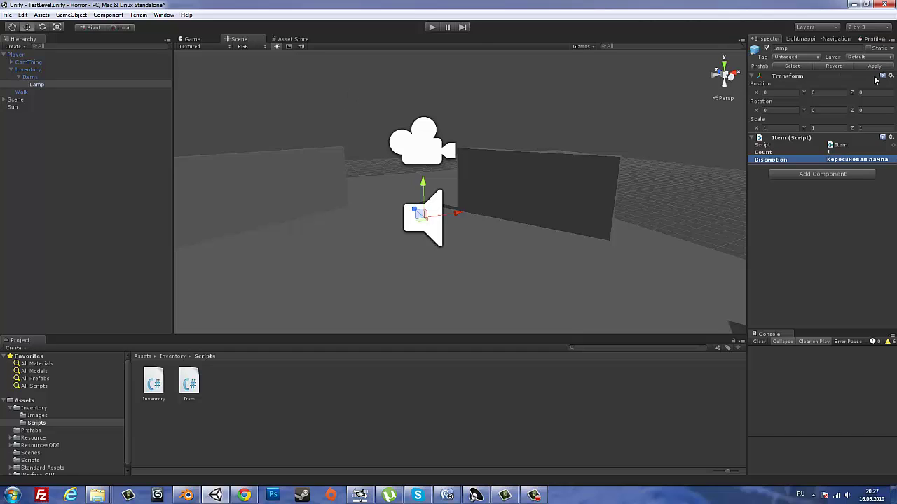
left_click(874, 67)
- Reselect Lamp to verify its values, then select the Items object
left_click(552, 89)
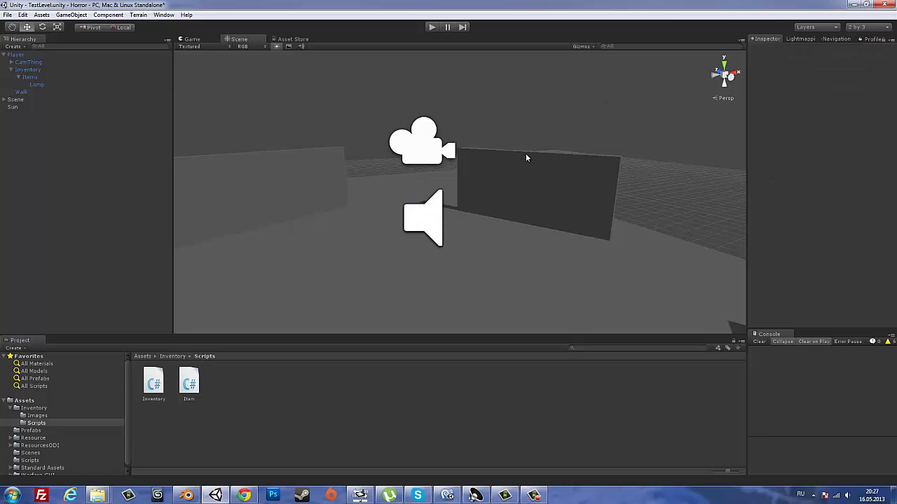
left_click(37, 85)
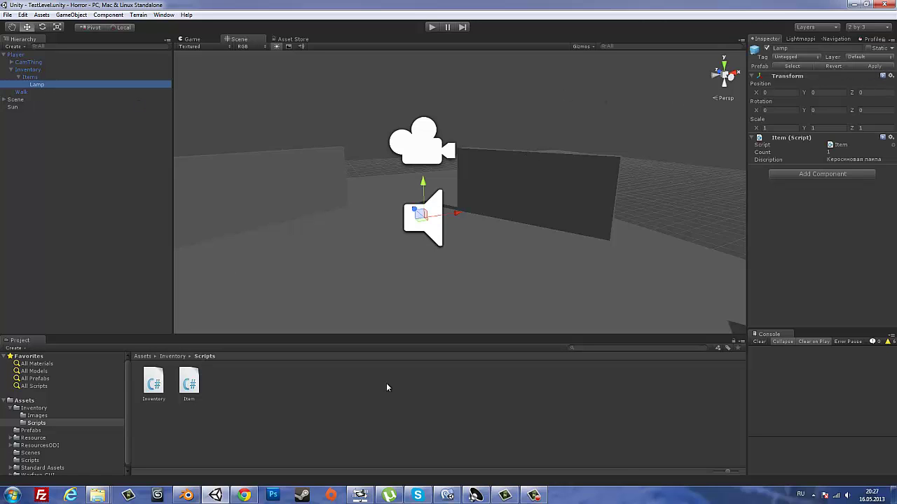
left_click(38, 79)
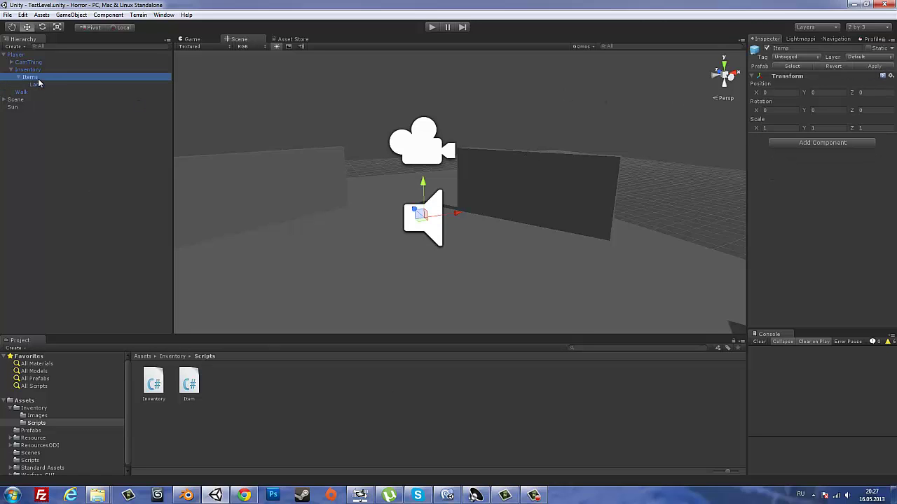
left_click(446, 495)
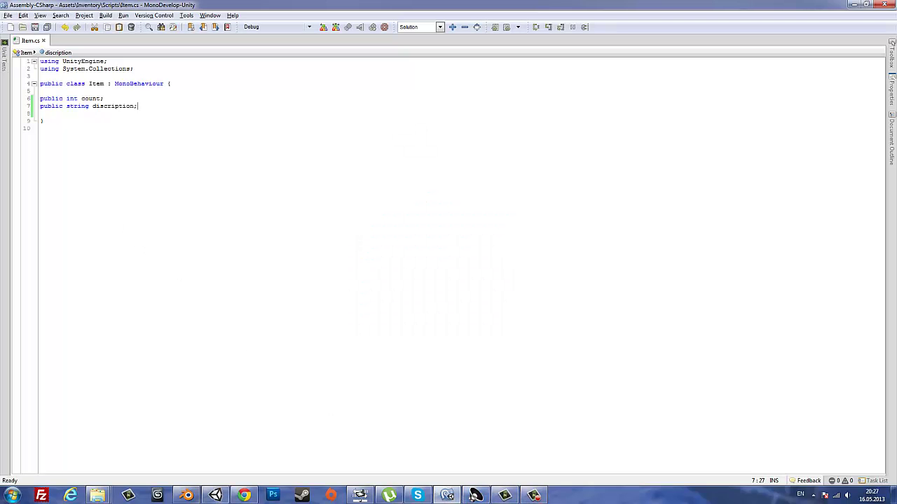
left_click(446, 495)
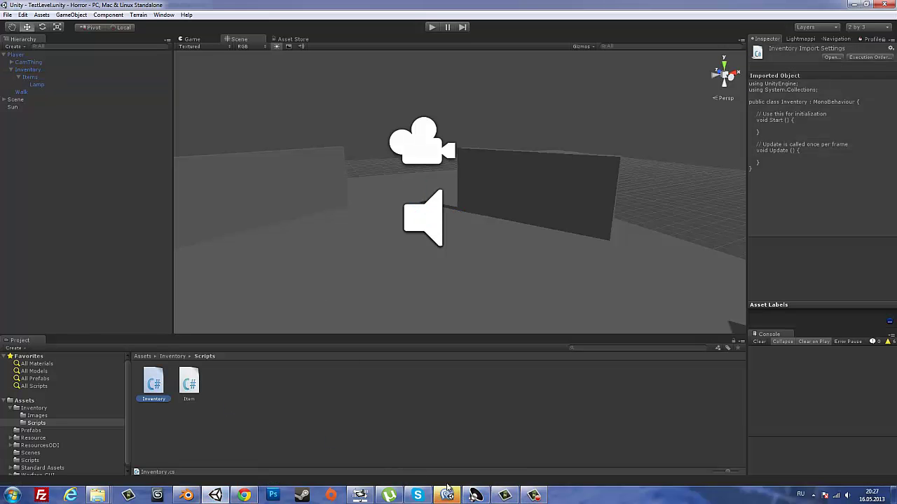
- Replace Inventory.cs's default methods with a public bool show = false field
left_click(446, 496)
left_click(60, 157)
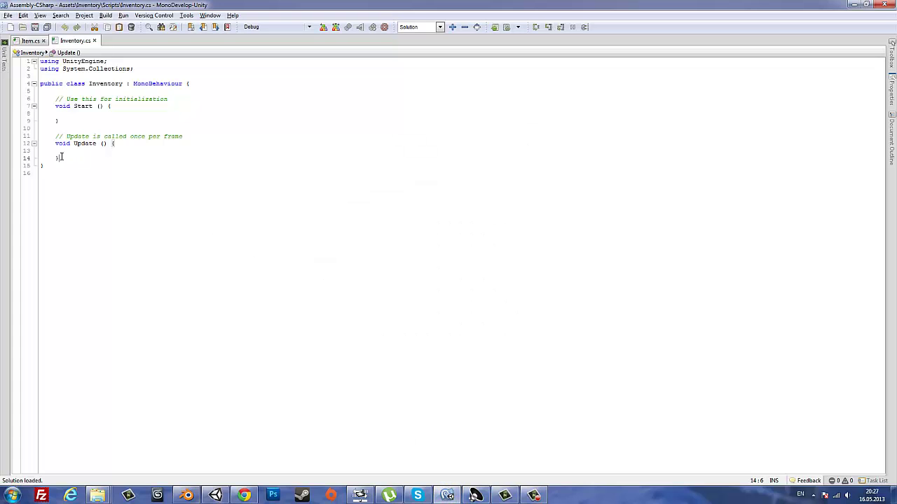
left_click_drag(61, 157, 9, 104)
type("p")
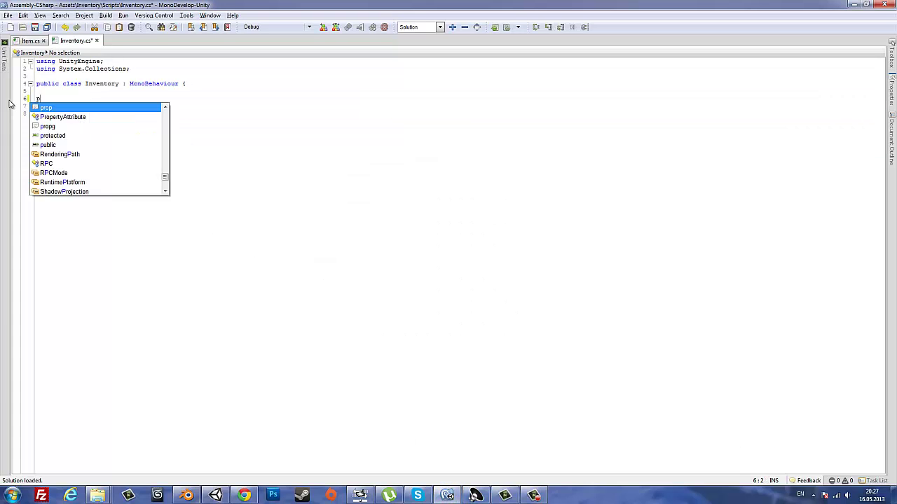
type("ublic bool show ")
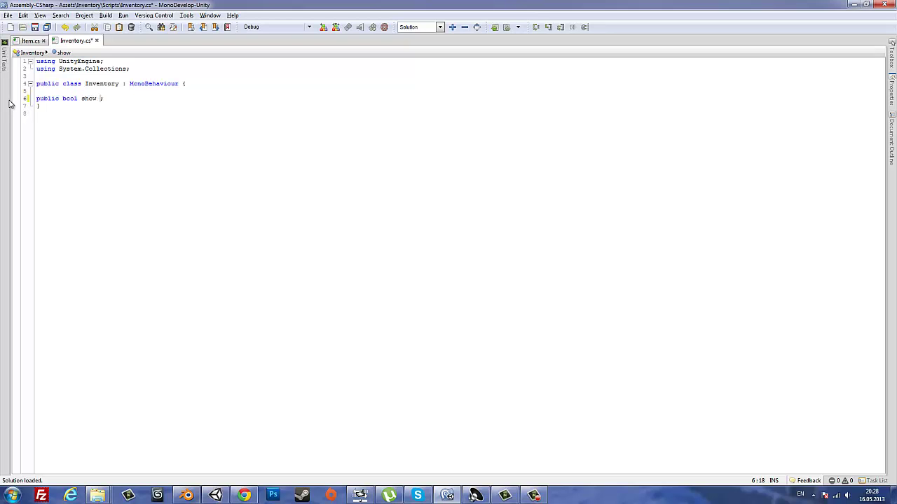
type("= false;")
- Add an Update method toggling show with show=!show when KeyCode.I is pressed, and save
key("End")
key("Return")
key("Return")
key("Return")
key("Up")
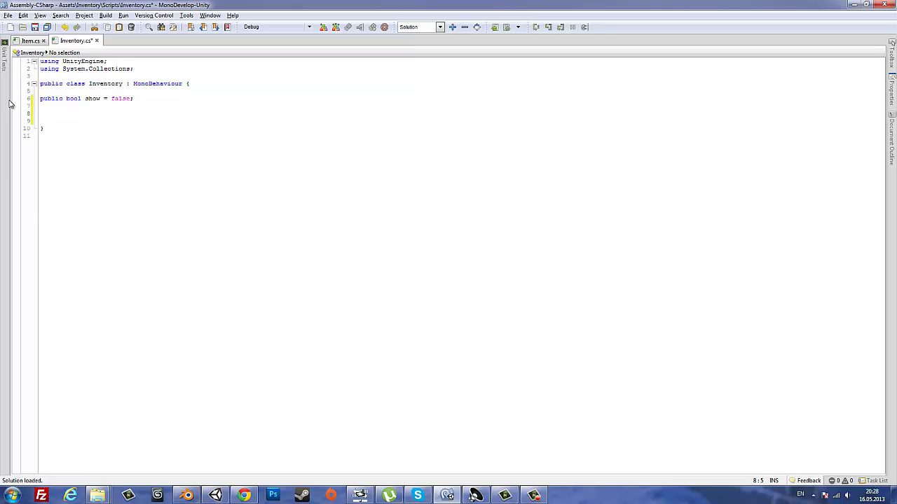
type("void Update(")
type("{")
key("Return")
type("if(Inp")
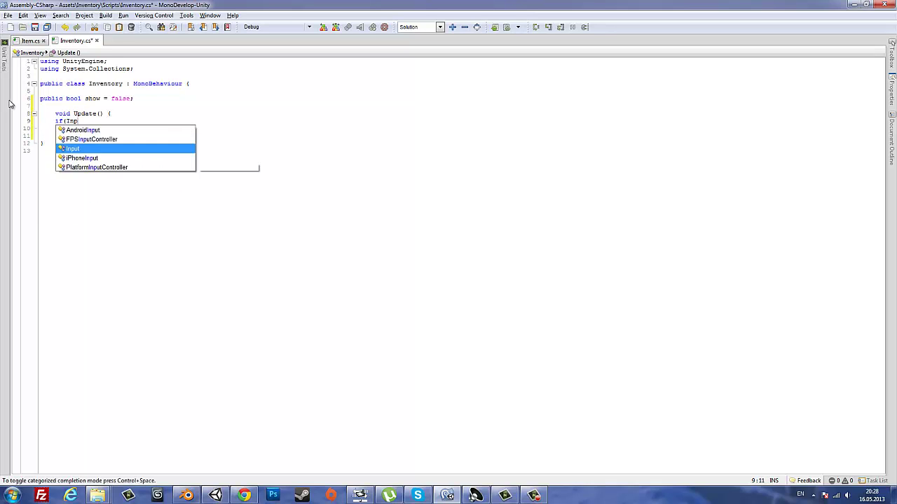
type("ut.Get")
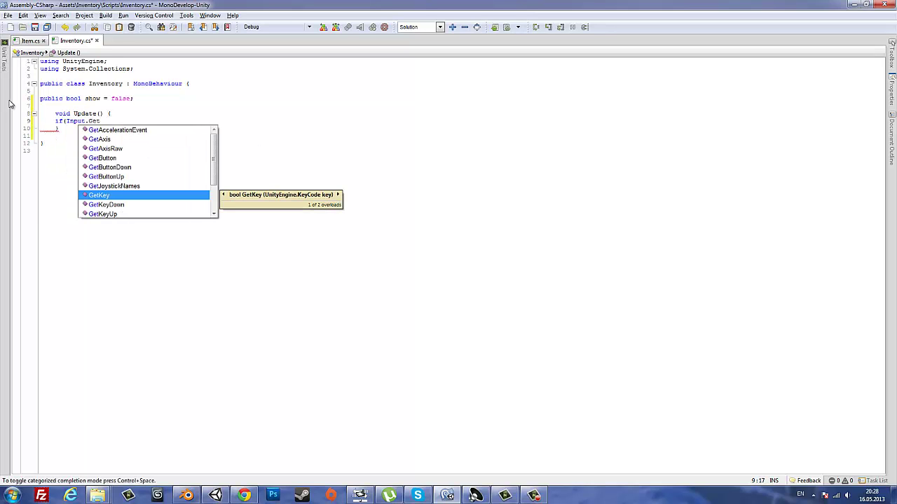
type("KeyDown")
key("Return")
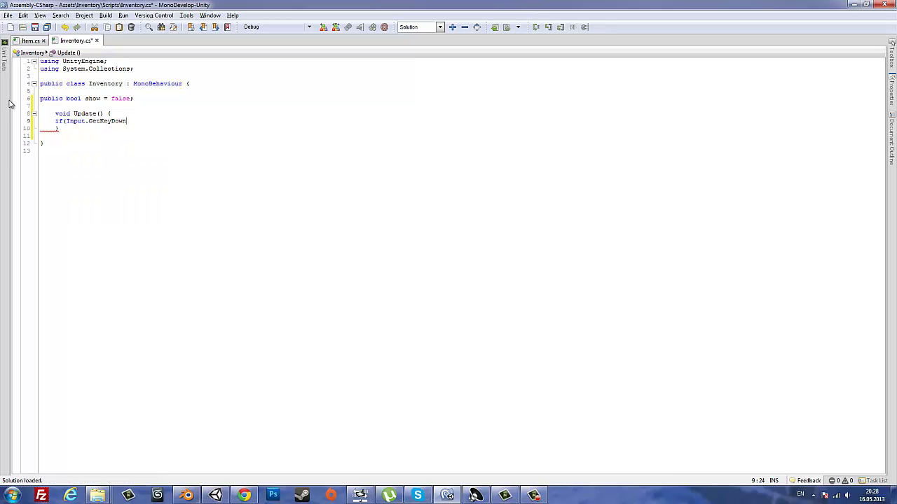
type("(KeyC")
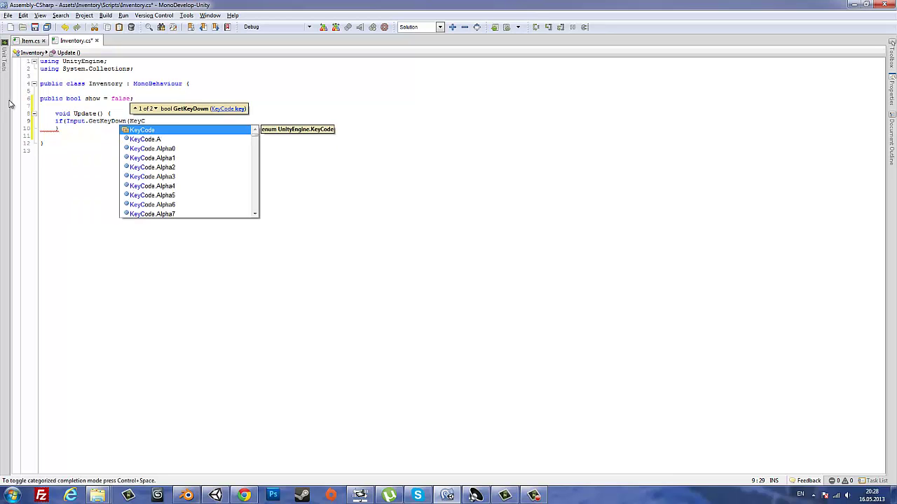
type("ode.I")
type("{")
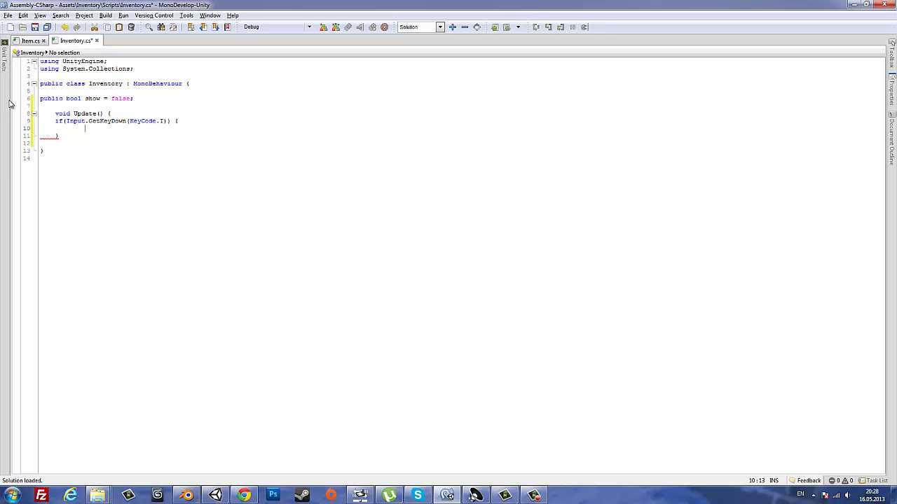
key("Return")
type("sho")
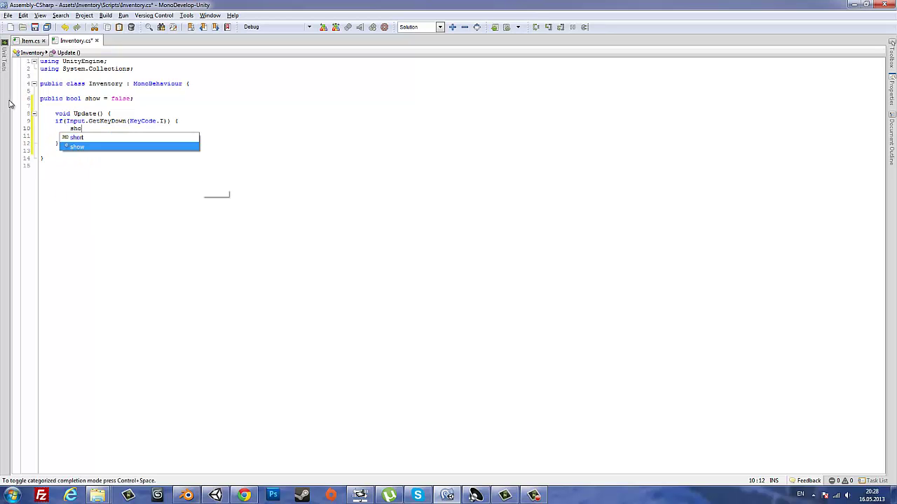
type("w=!sho")
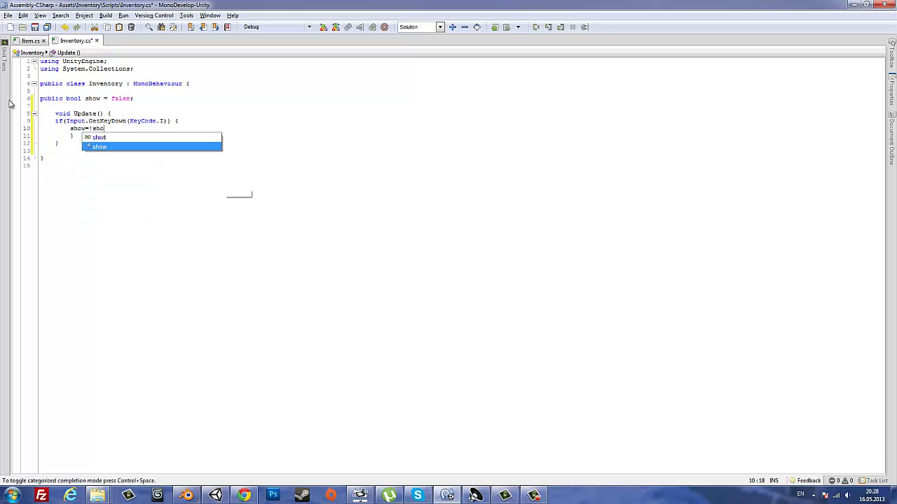
type("w;")
key("ctrl+s")
- Begin a void OnGUI() method below Update
key("Down")
key("Down")
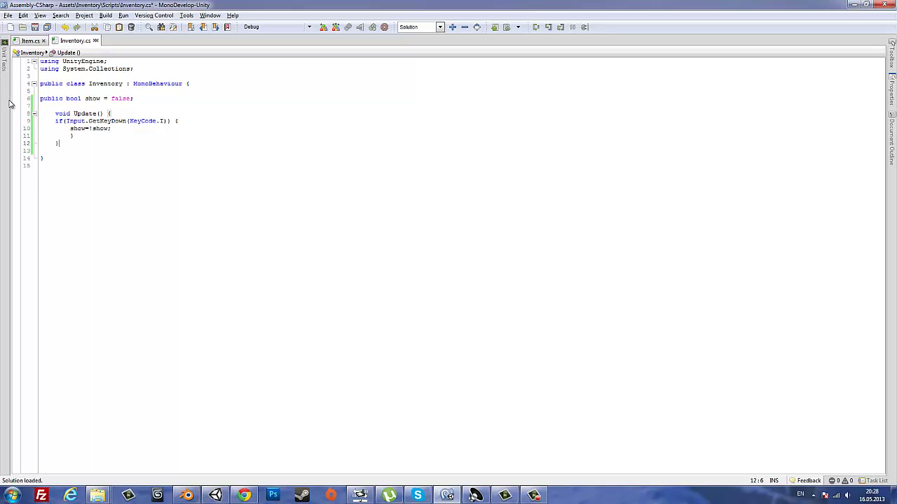
key("Return")
key("Return")
key("Return")
type("void OnG")
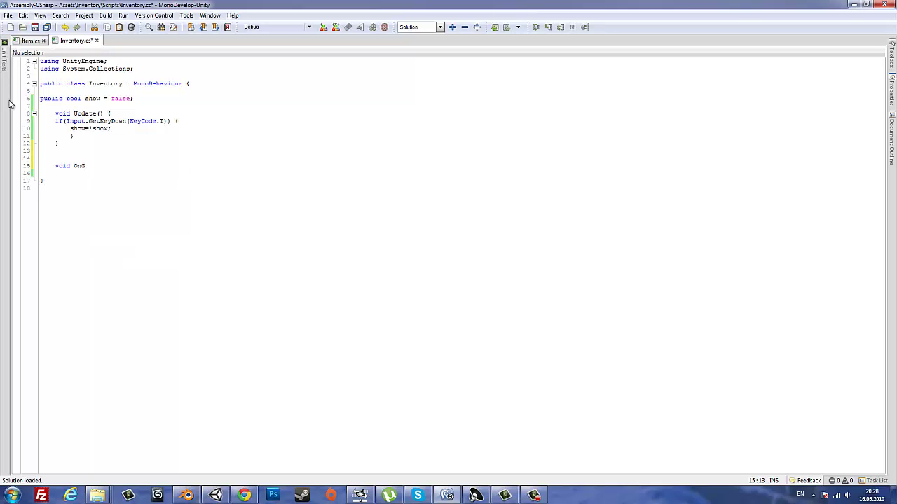
type("UI() {")
- Add an if(show) block inside OnGUI
key("Return")
type("if(show)")
key("Return")
key("ctrl+a")
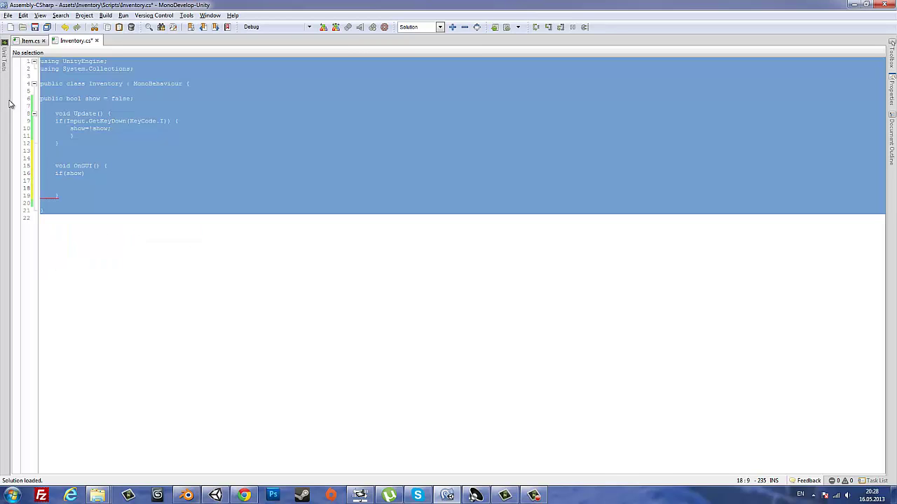
left_click(109, 166)
type("{")
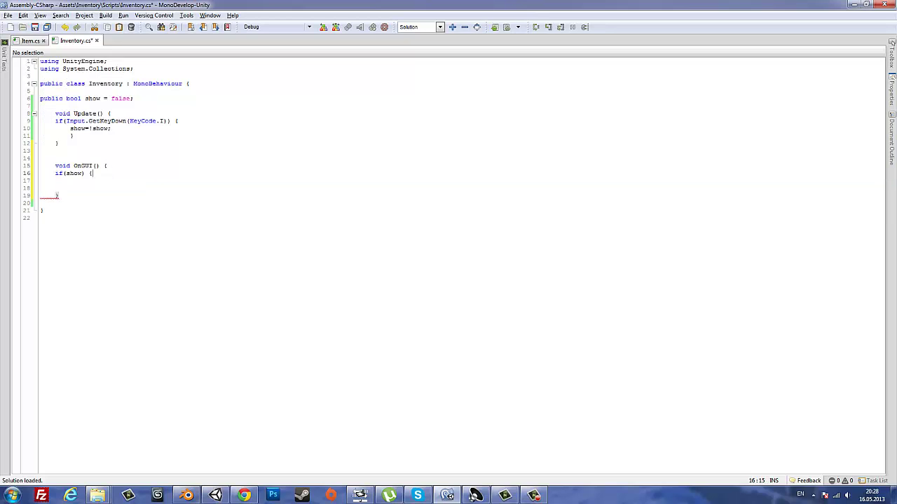
left_click(122, 186)
type("}")
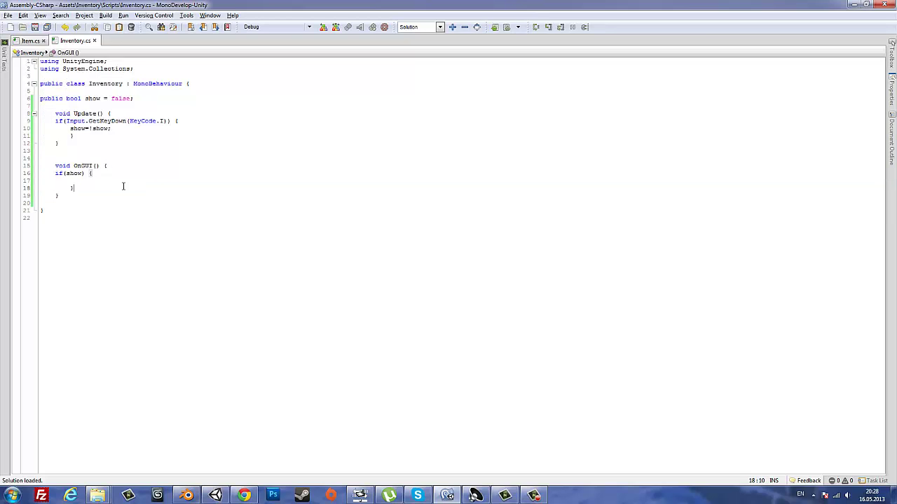
- Declare a public GUISkin skin field below the show field
left_click(52, 105)
key("Return")
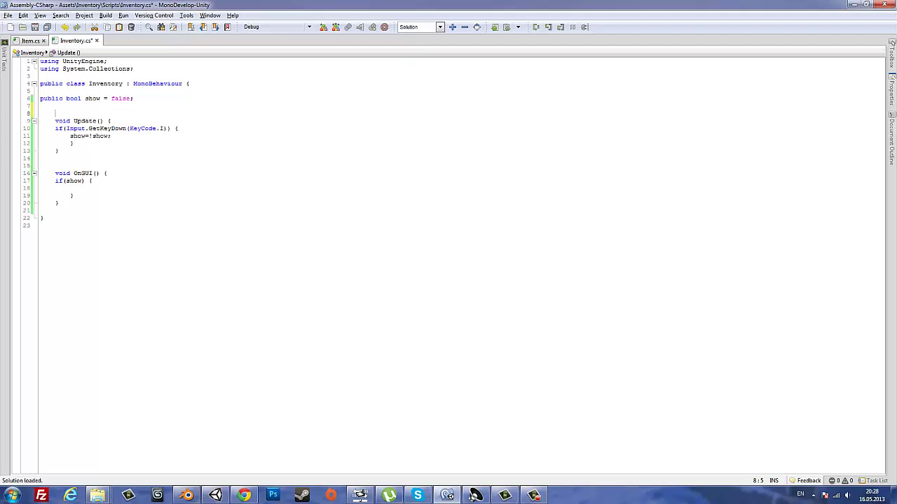
type("publi")
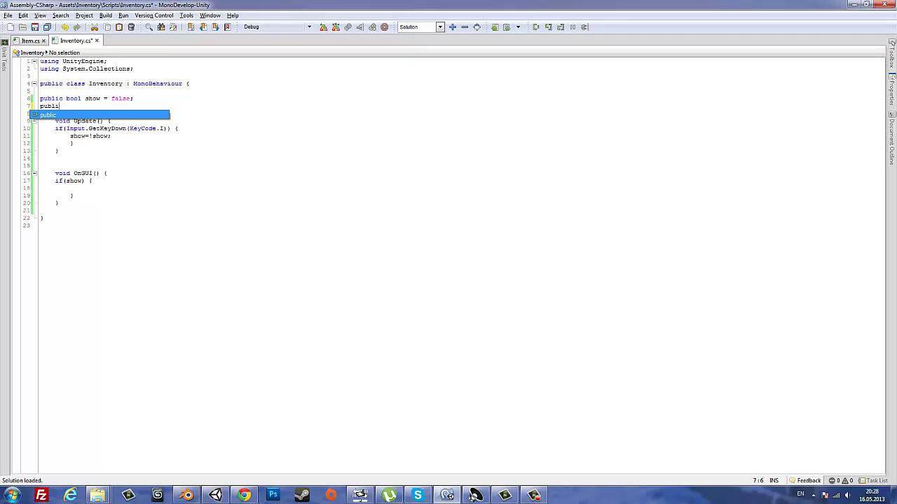
type("c skin")
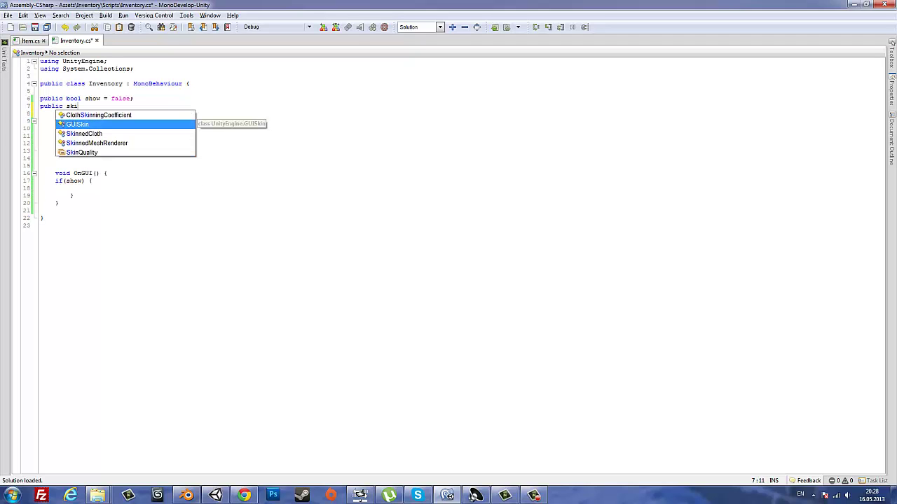
key("Return")
type("kin;")
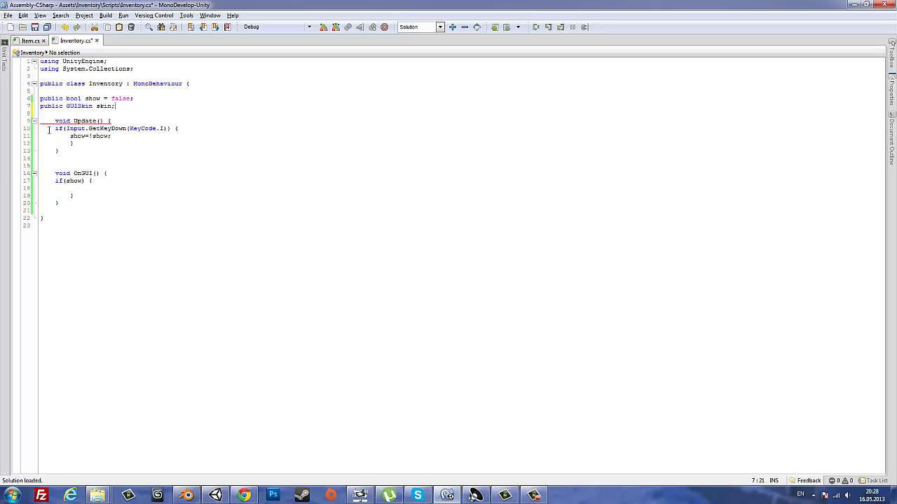
- In if(show), add GUI.skin = skin; and GUI.Window(0, new Rect(), InventoryBody, "Inventory"); then save
left_click(105, 181)
key("Return")
type("GUI.sk")
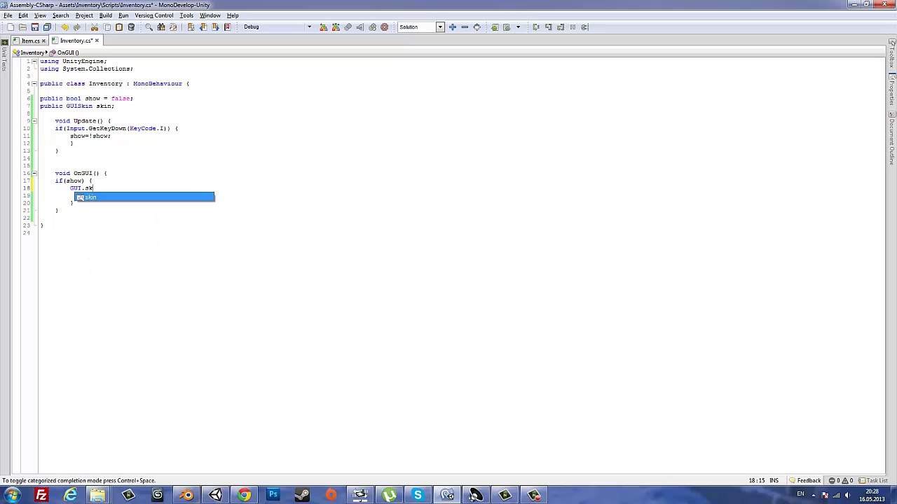
type("in = skin")
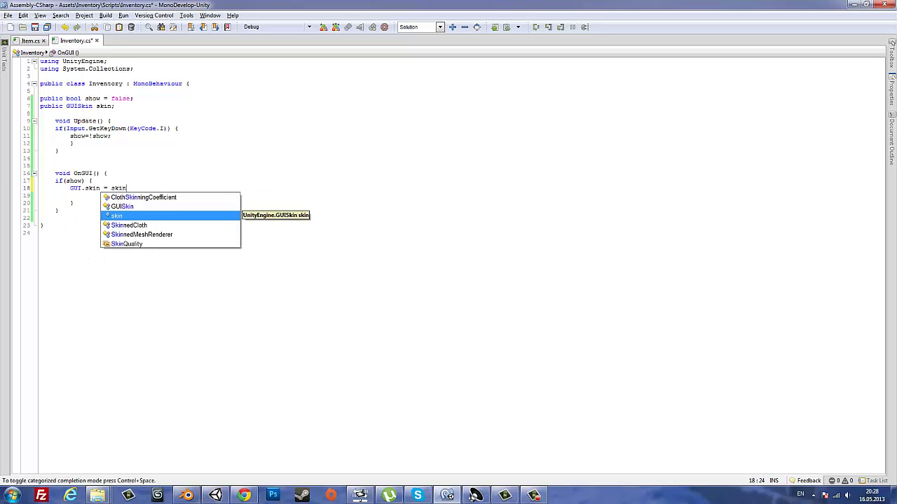
type(";")
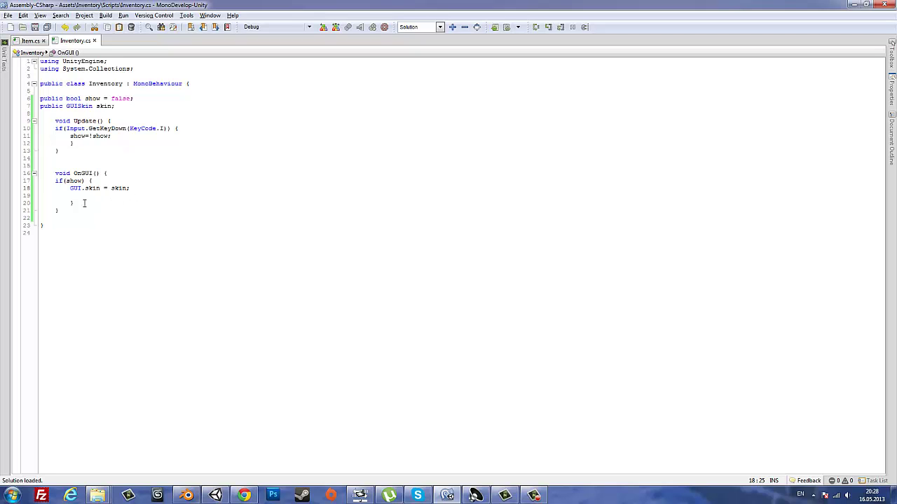
key("Return")
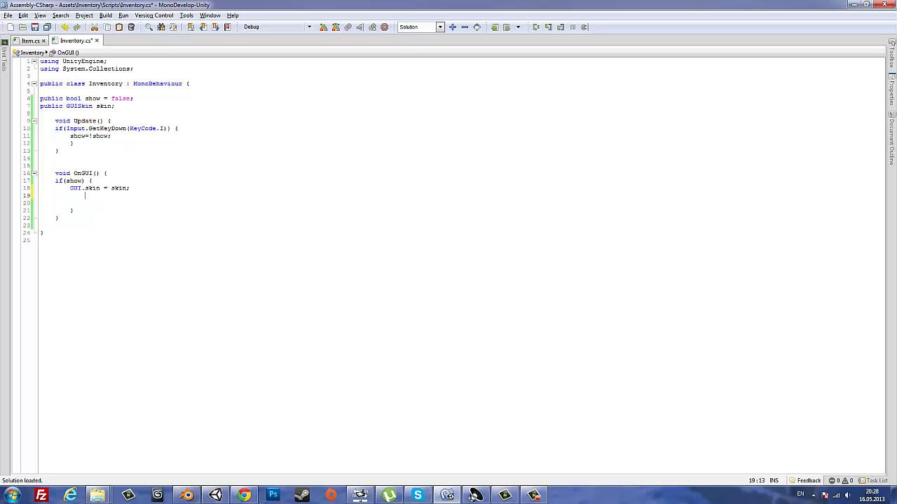
type("GUI.")
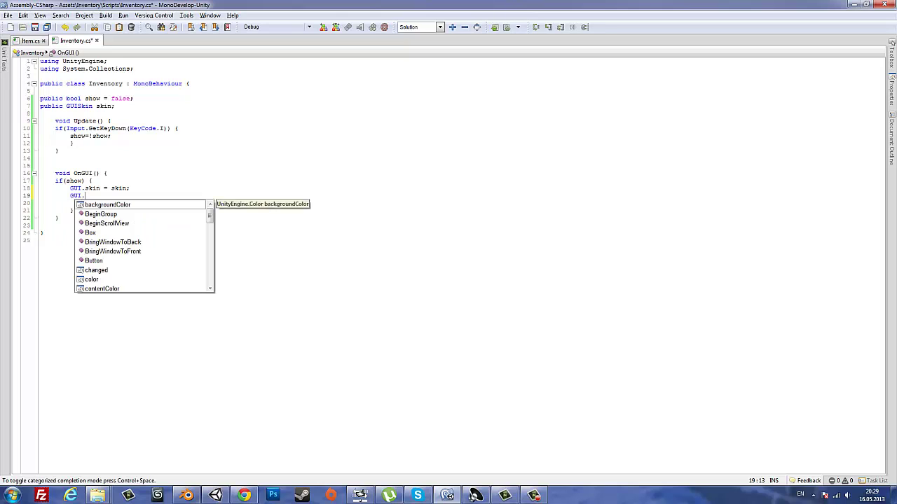
type("Wi")
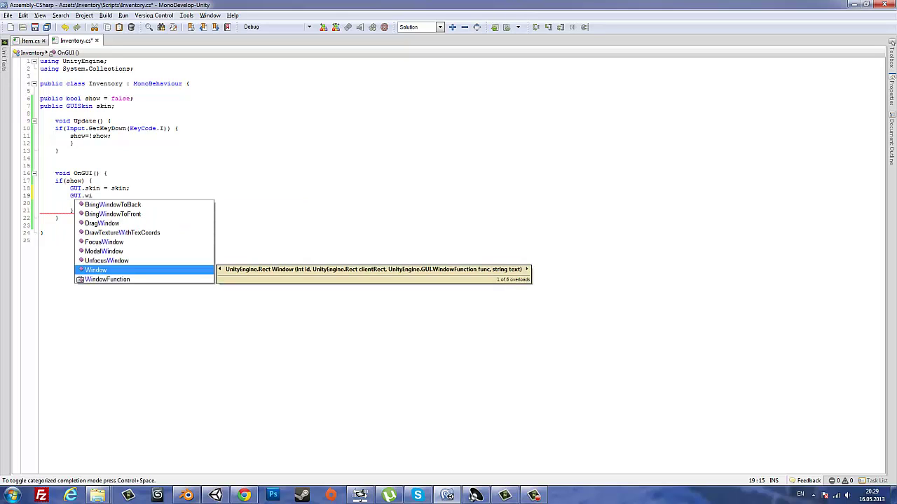
key("Return")
type("(0")
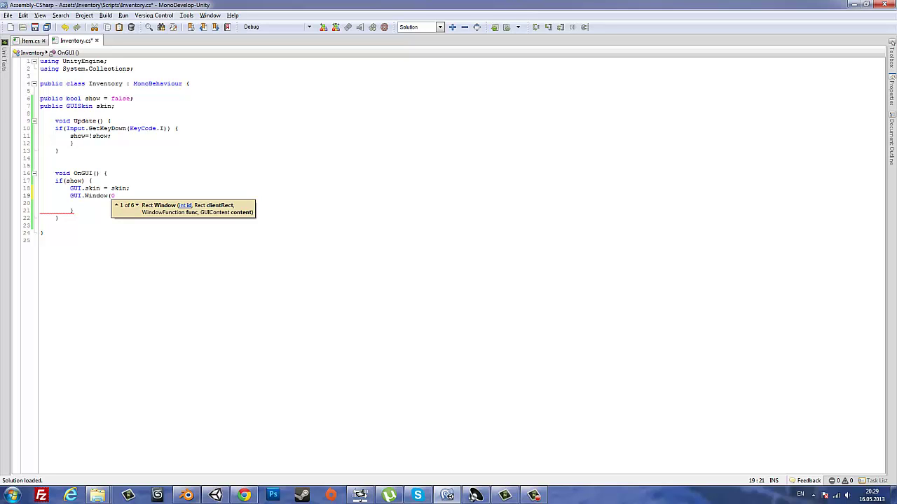
type(",")
type(" new Rect(")
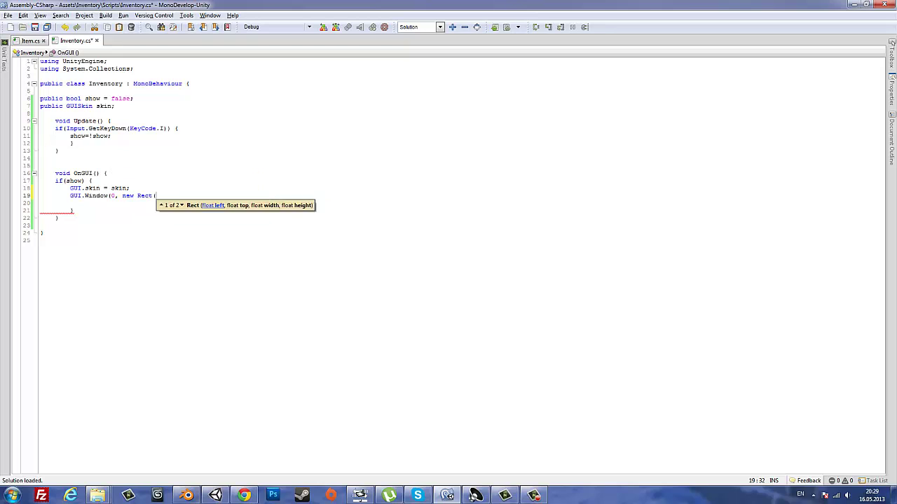
type("), I")
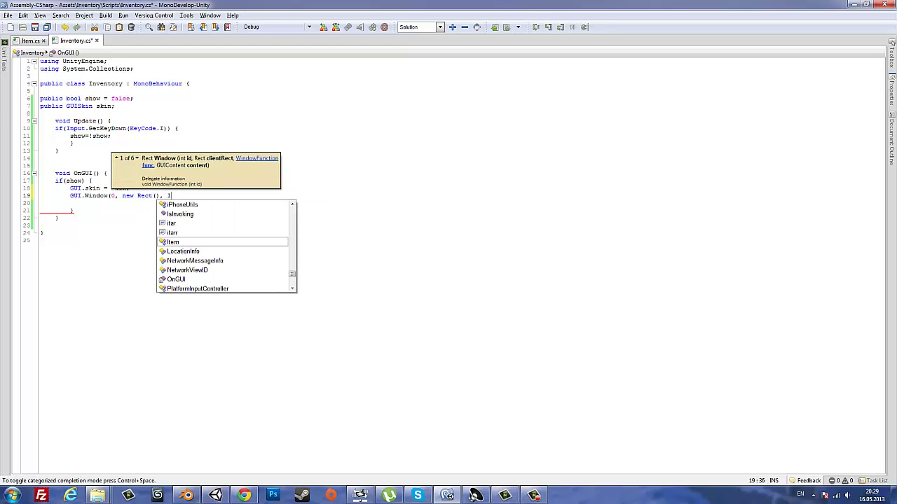
type("nve")
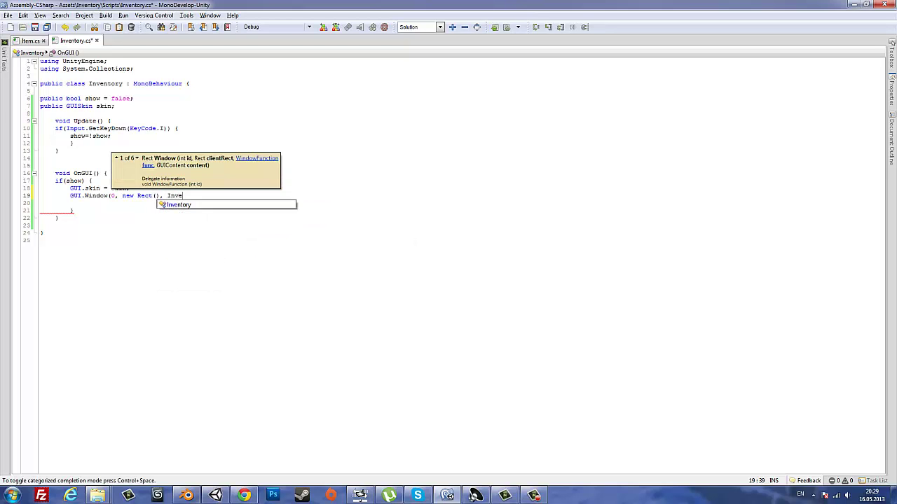
key("Return")
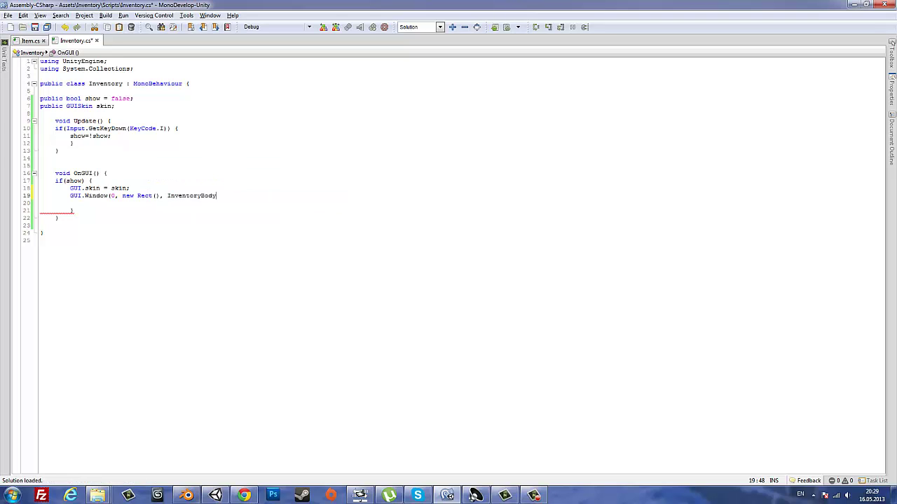
type(", \"")
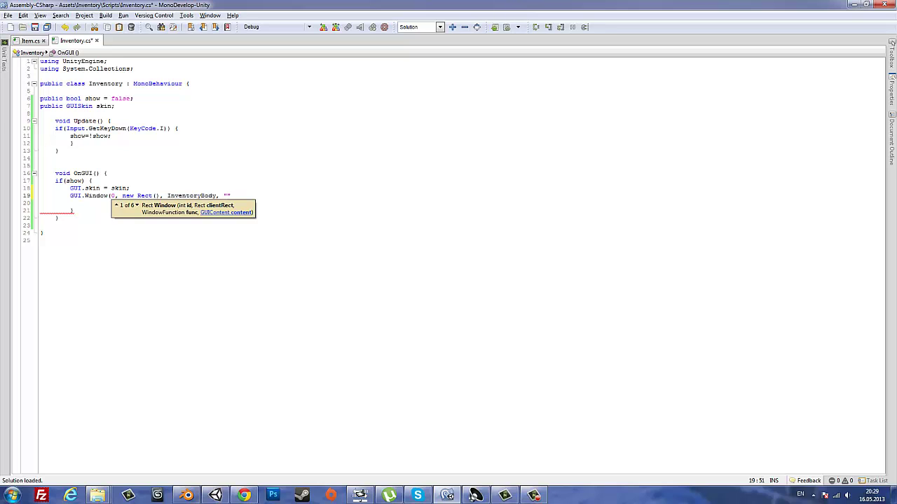
type("Inventory\"")
type(");")
key("ctrl+s")
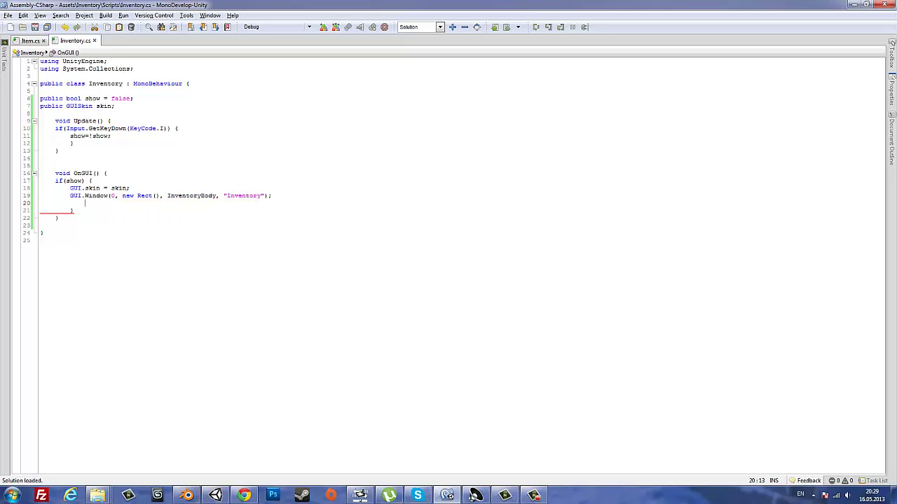
- Start a new InventoryBody method below OnGUI
left_click(56, 225)
key("Return")
key("Return")
type("void InventoryB")
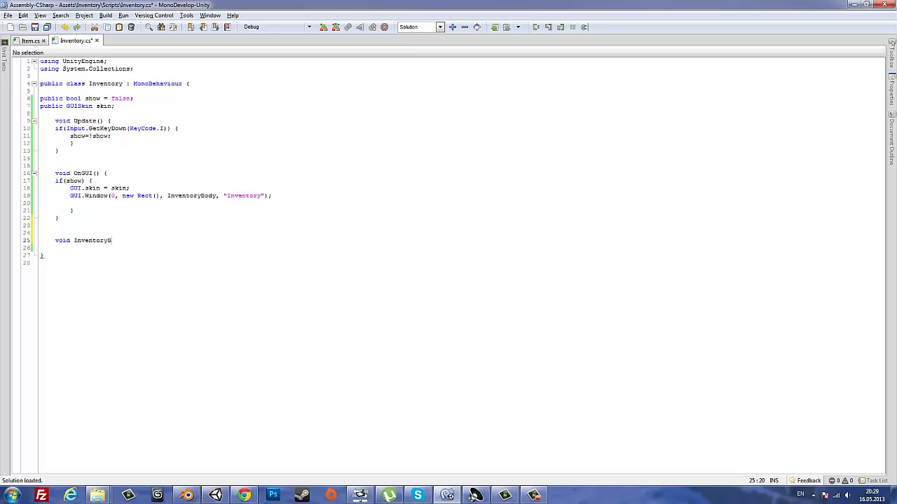
type("ody(in")
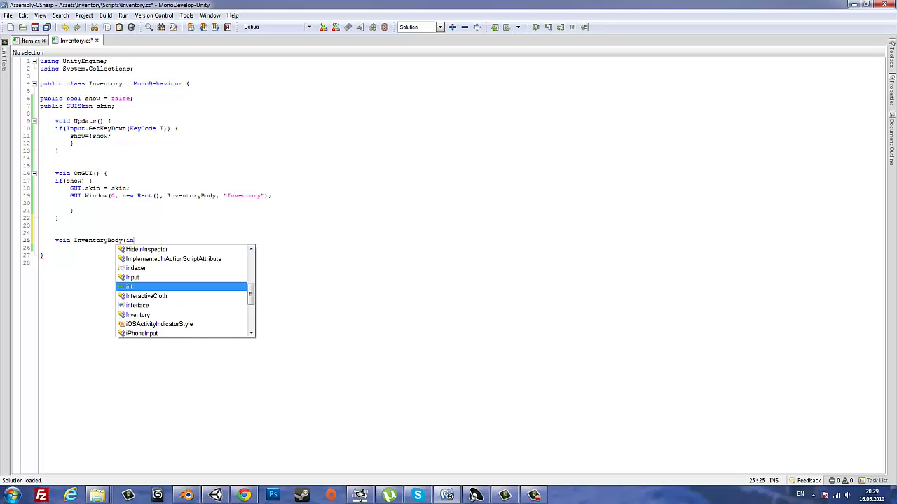
type("t i")
type("{")
- Open the empty InventoryBody(int id) method body and save the script
key("Return")
key("Return")
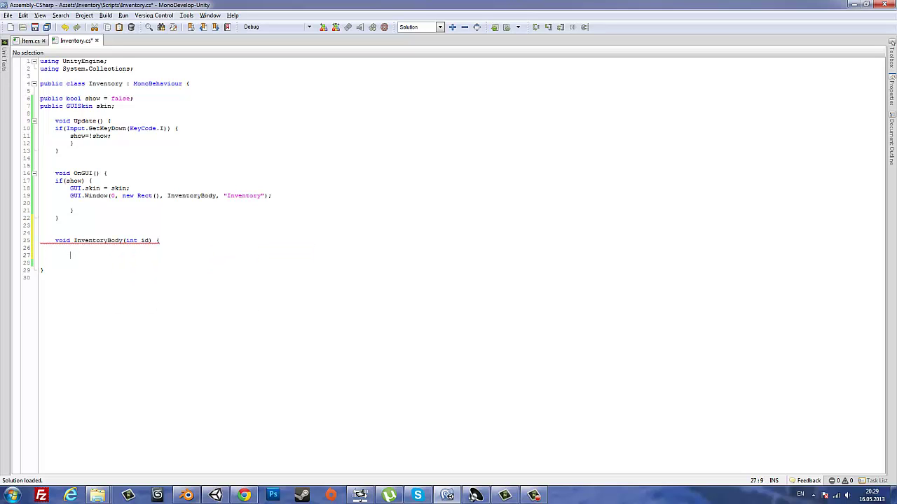
type("}")
key("ctrl+s")
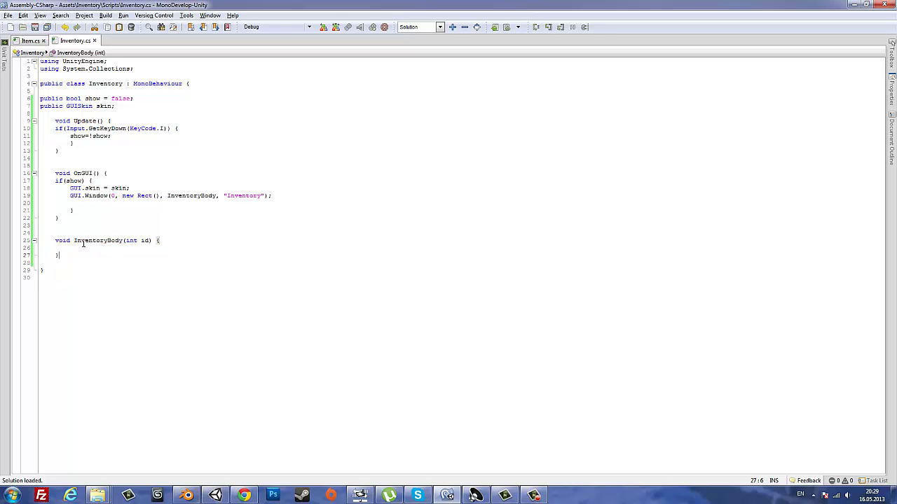
key("Return")
key("Return")
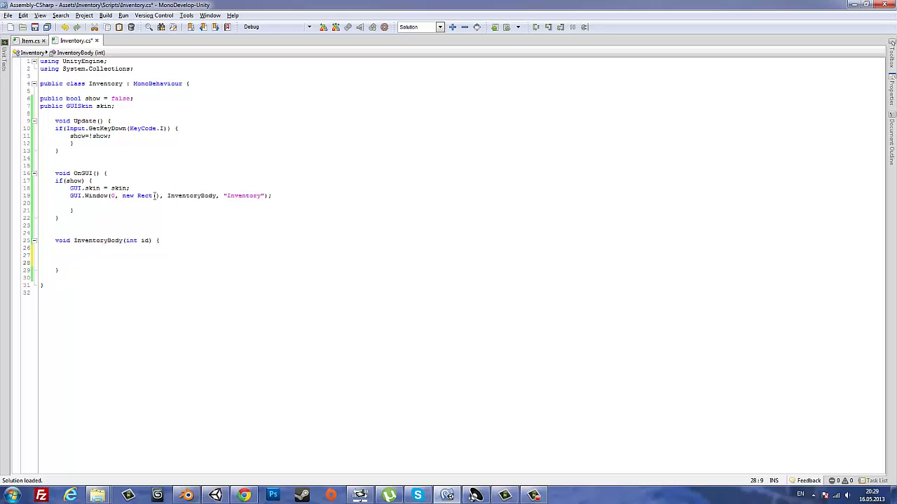
- Fill the window Rect with 0f, 0f, Screen.width, Screen.height
left_click(158, 196)
type("0f,0")
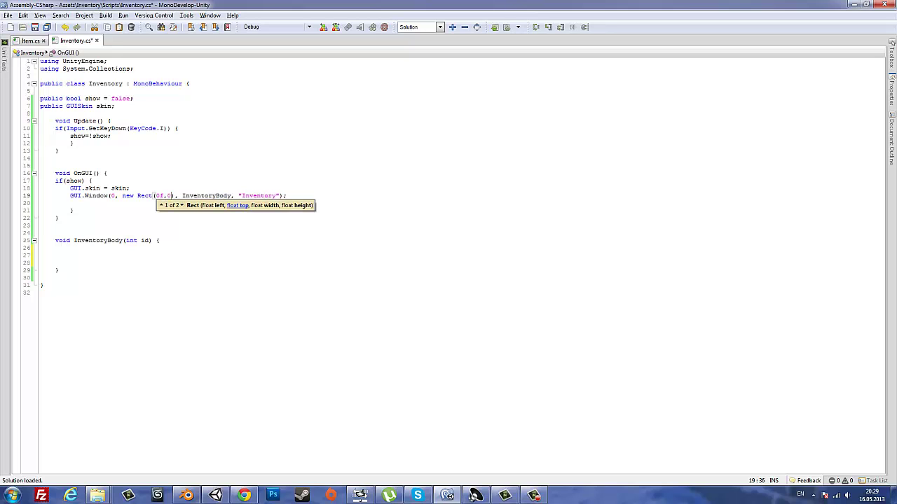
type("f,S")
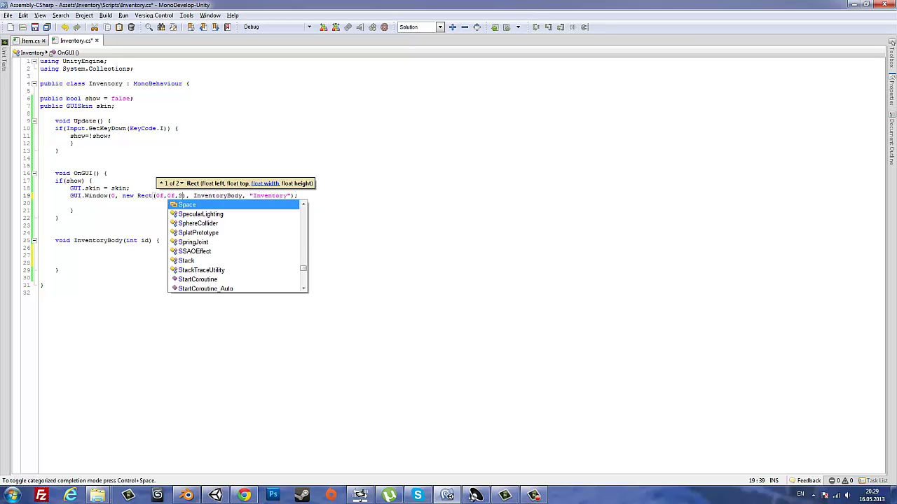
type("creen.width, ")
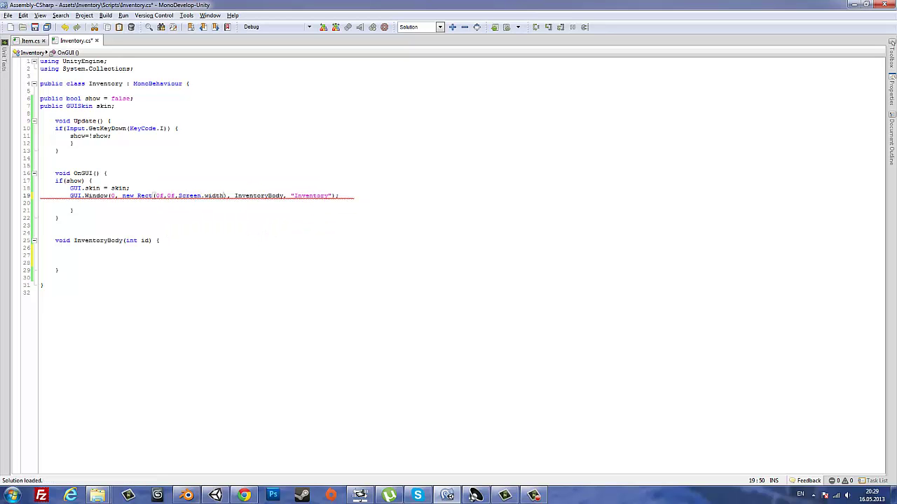
type("Scr")
key("Return")
type(".")
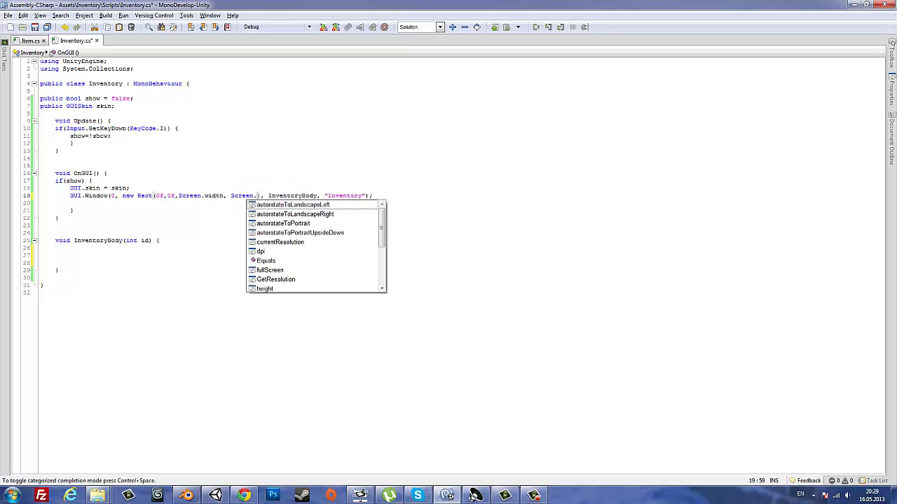
type("hei")
key("Return")
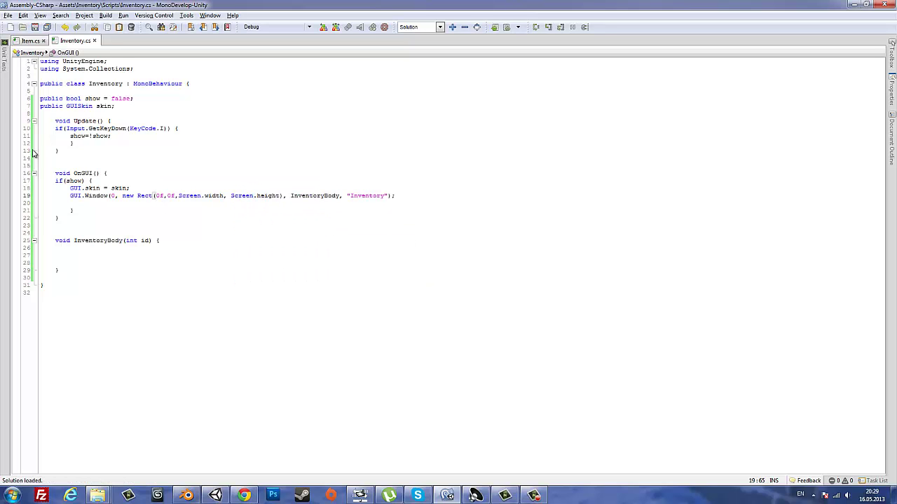
left_click(79, 255)
- Back in Unity, select the Inventory object in the Hierarchy
left_click(215, 495)
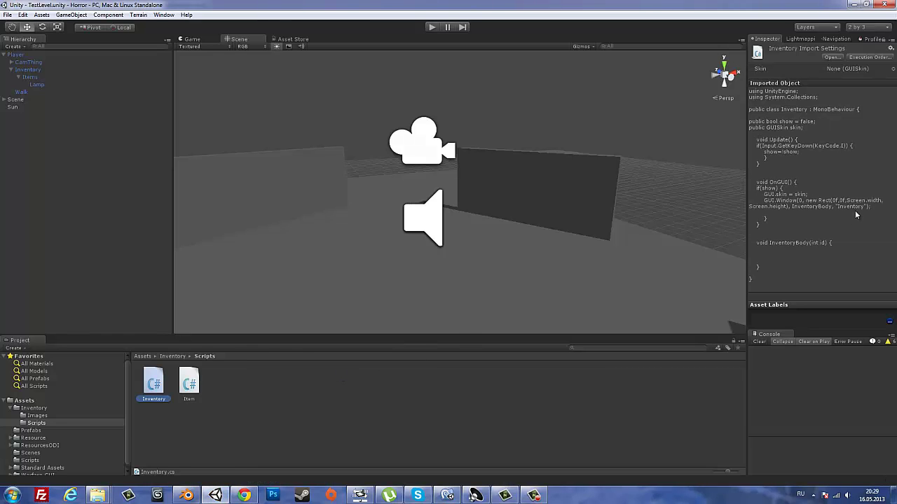
left_click(33, 83)
left_click(31, 78)
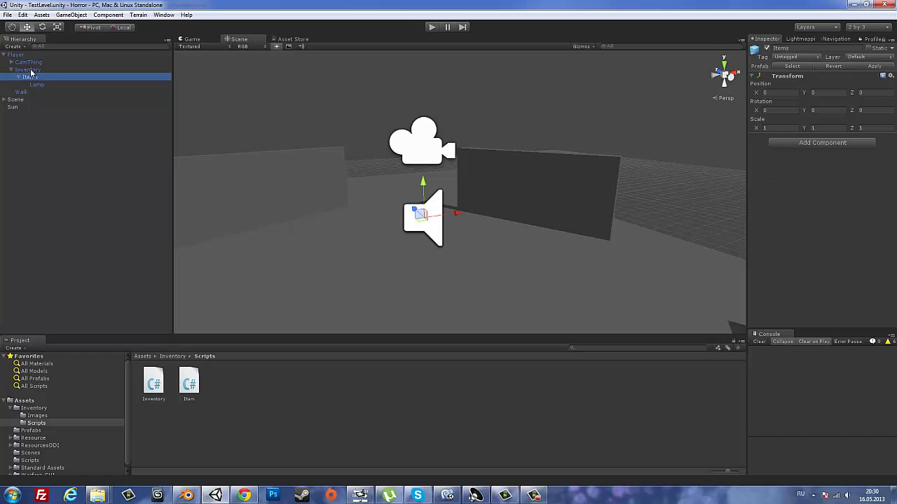
left_click(31, 71)
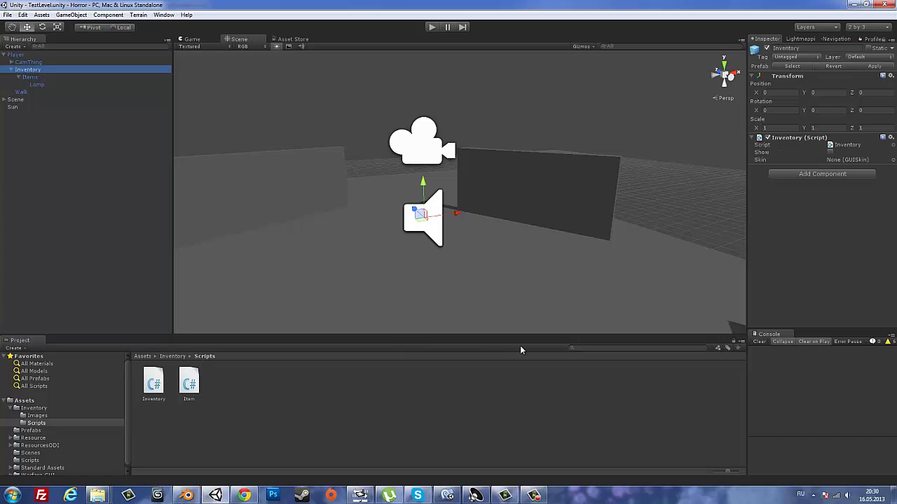
- Search the Project for 'War', drag WarfareGUI onto the Skin field, then clear the search
left_click(598, 351)
type("ылшт")
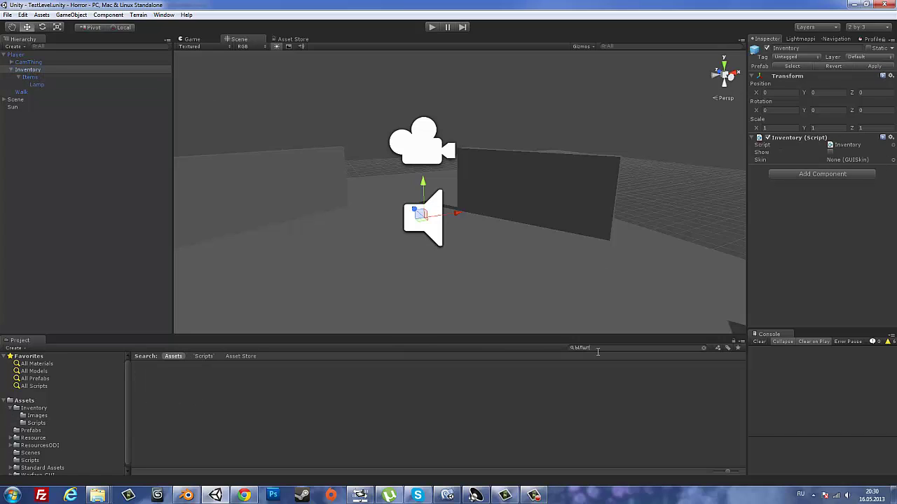
key("BackSpace")
type("ski")
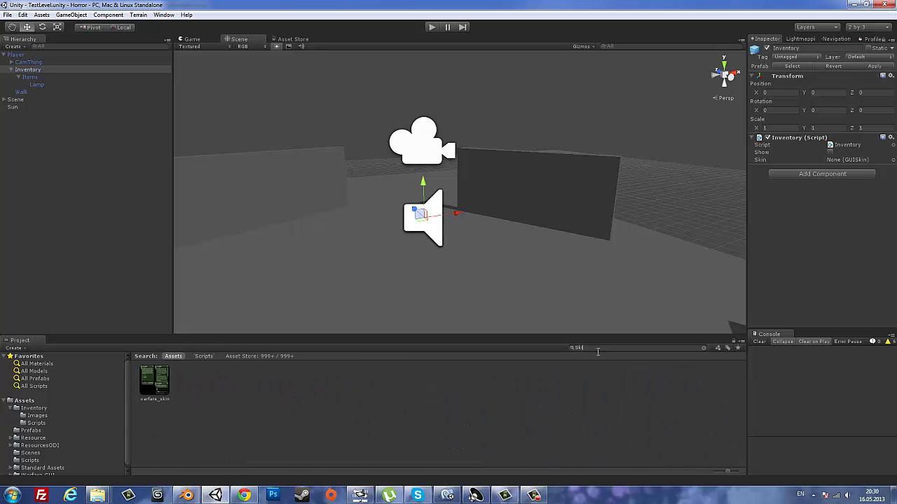
key("BackSpace")
key("BackSpace")
key("BackSpace")
type("Wa")
type("r")
left_click_drag(229, 382, 860, 159)
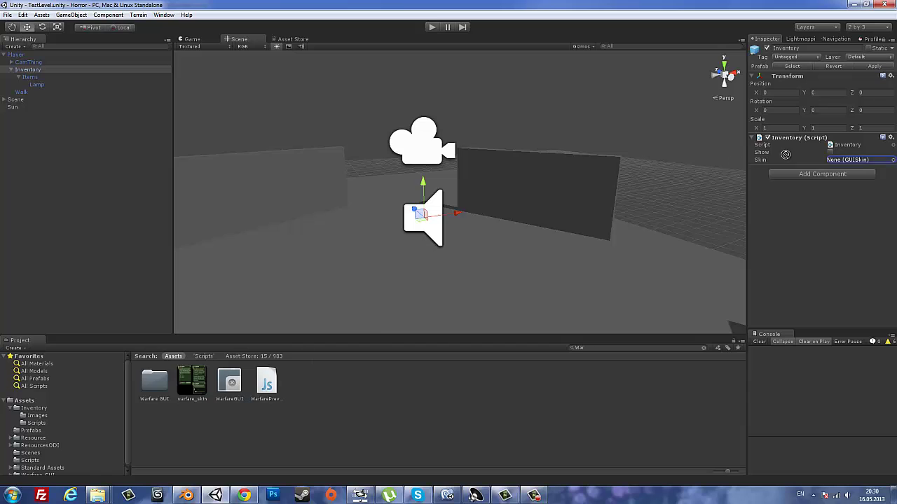
left_click(583, 348)
key("Escape")
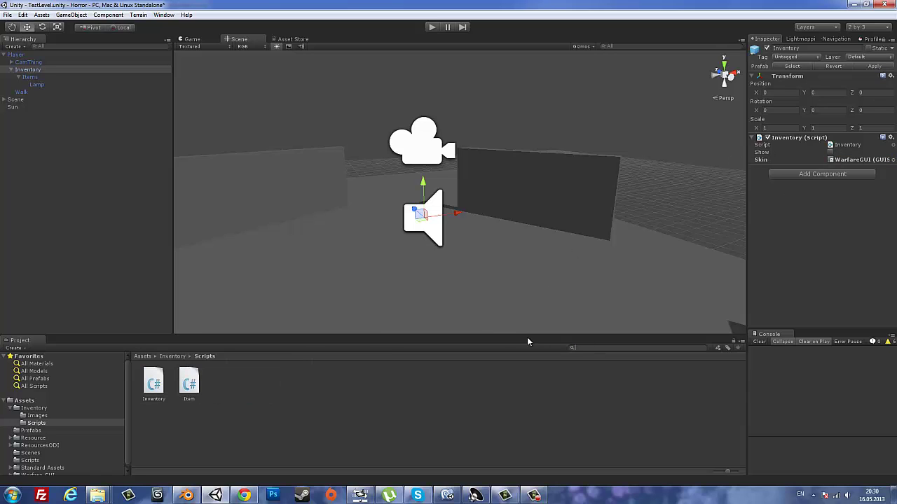
- Play-test, walking with W/S, open the full-screen inventory window, then pause
left_click(433, 27)
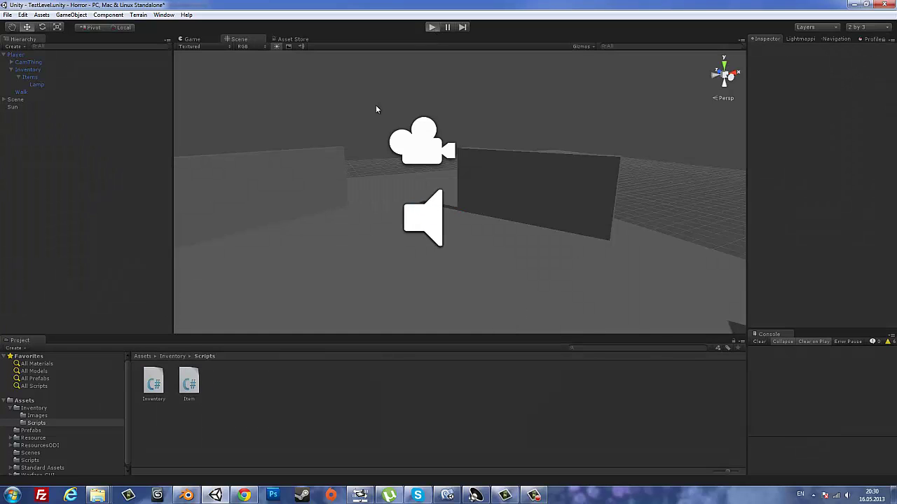
key("w")
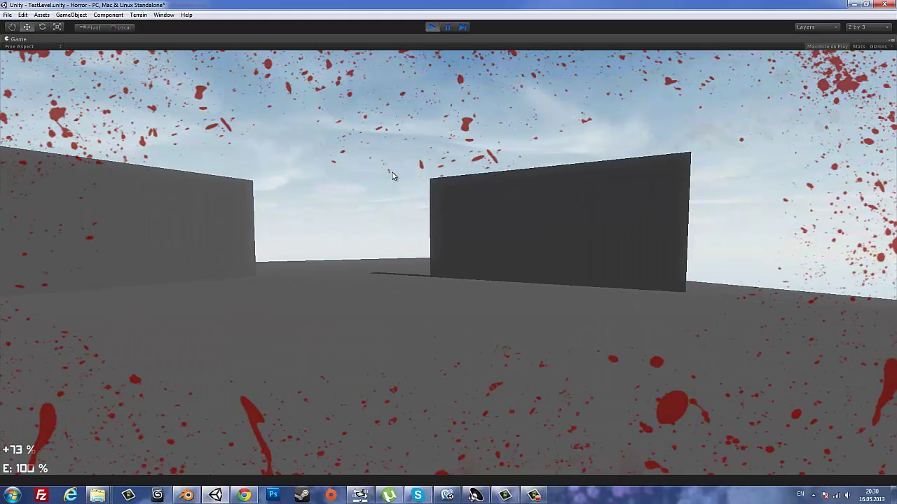
key("s")
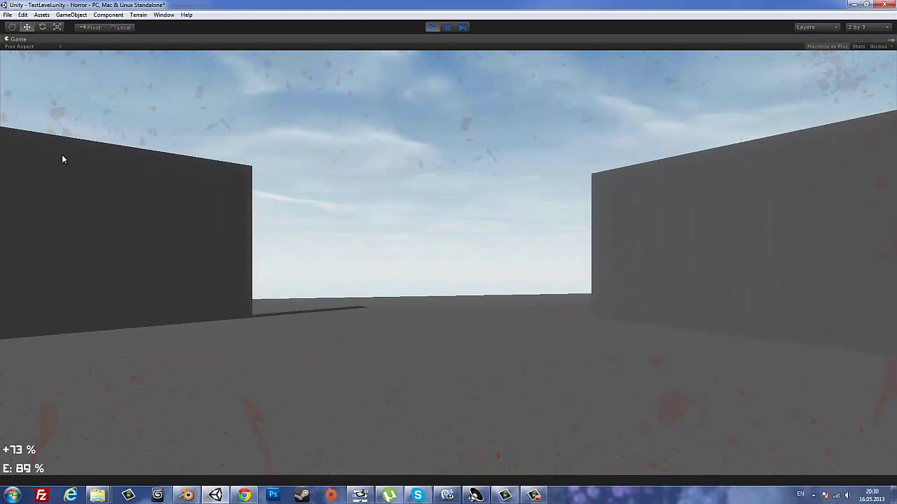
key("w")
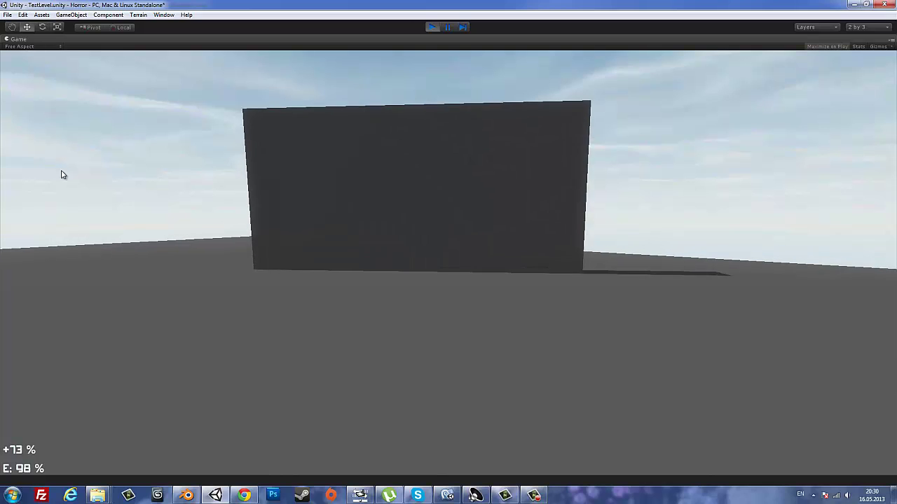
key("w")
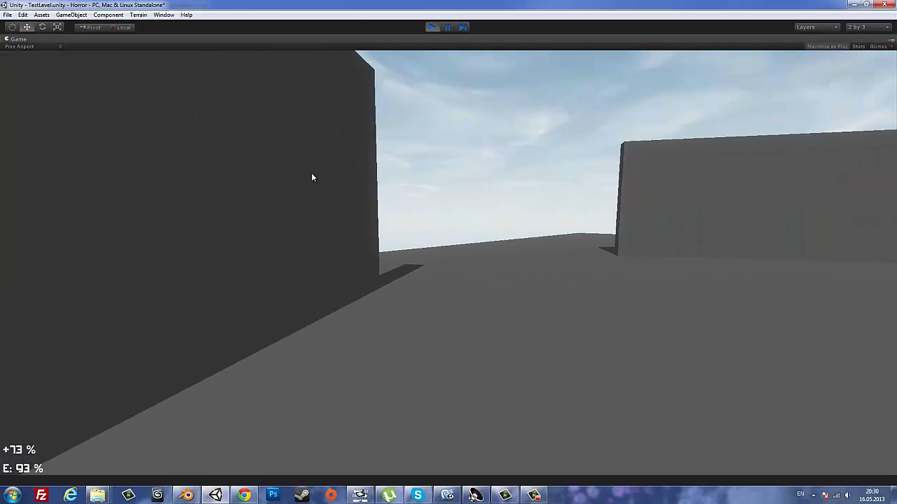
key("s")
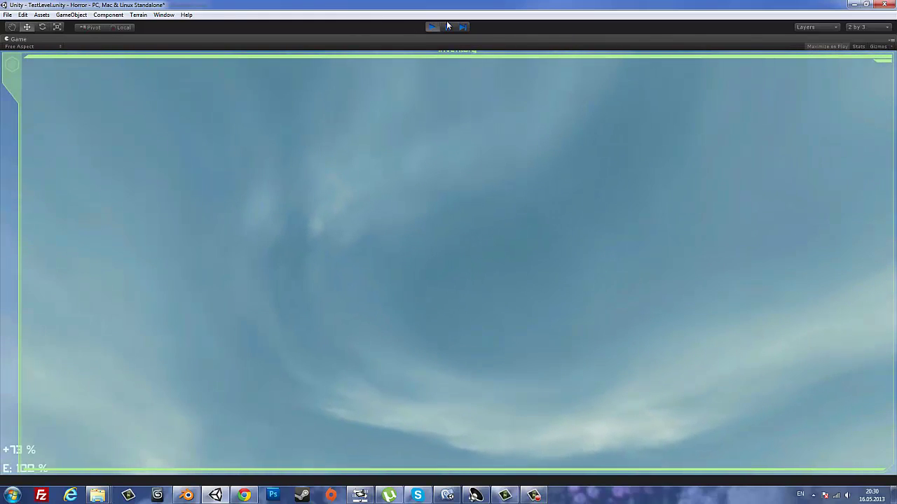
left_click(447, 26)
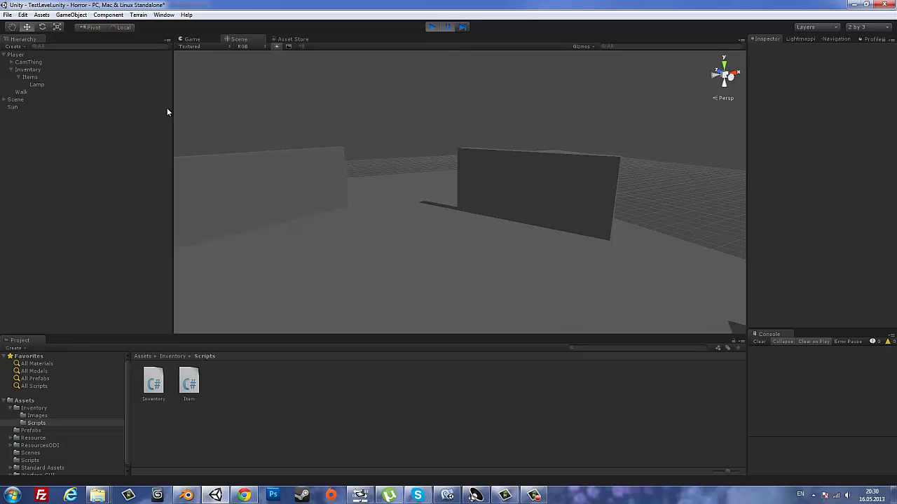
- Open the WarfareGUI skin's Window style and set its font to akashi
left_click(193, 39)
left_click(29, 69)
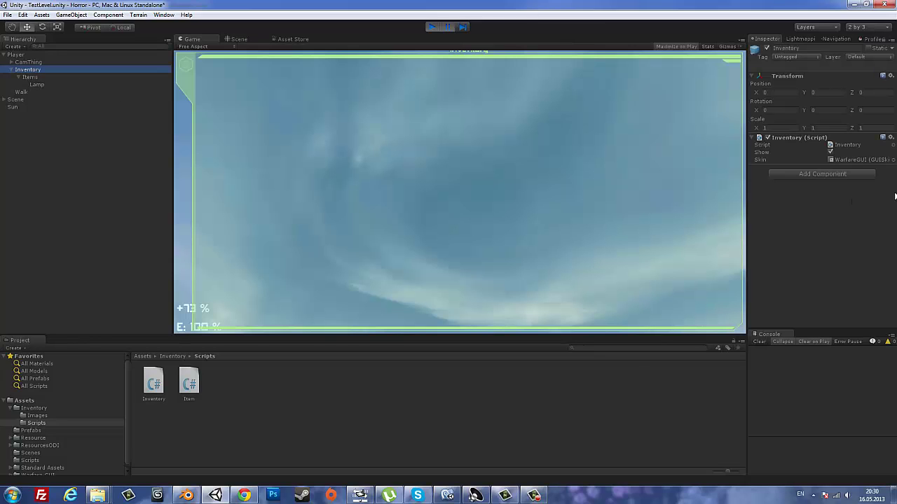
left_click(844, 160)
left_click(262, 385)
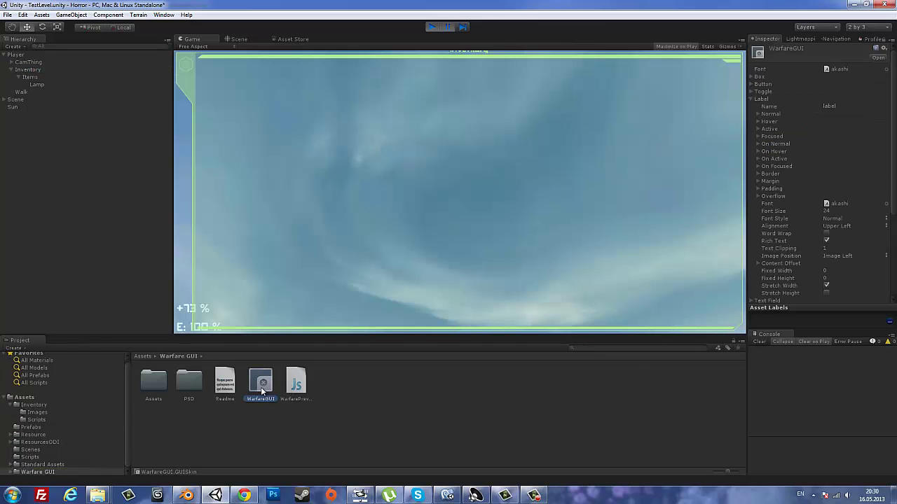
scroll(829, 207, "down", 4)
scroll(829, 208, "down", 4)
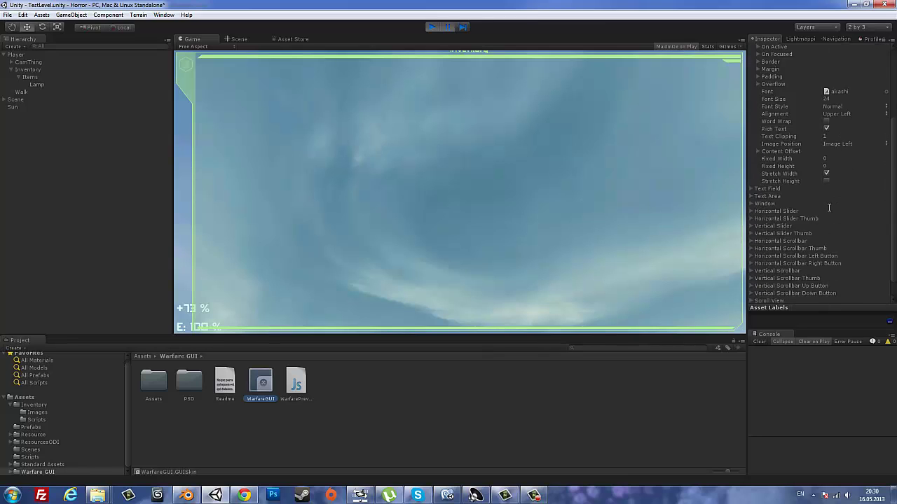
left_click(763, 204)
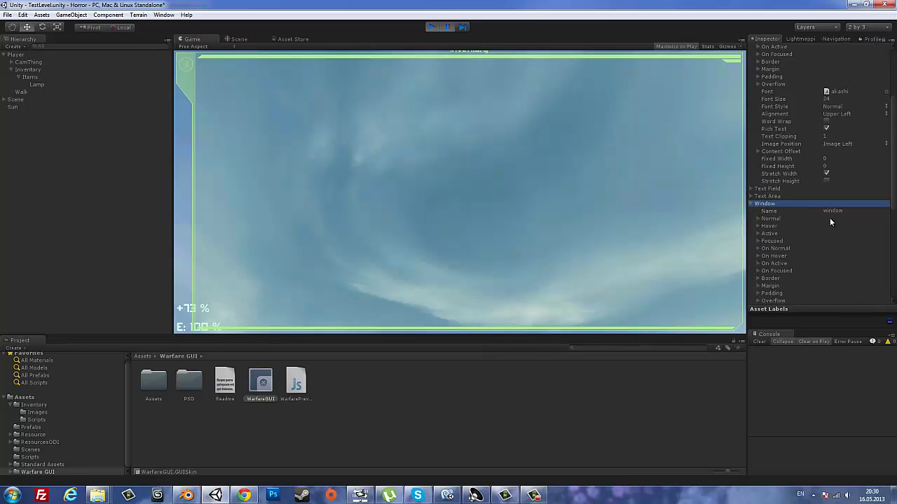
scroll(829, 217, "down", 4)
left_click(885, 251)
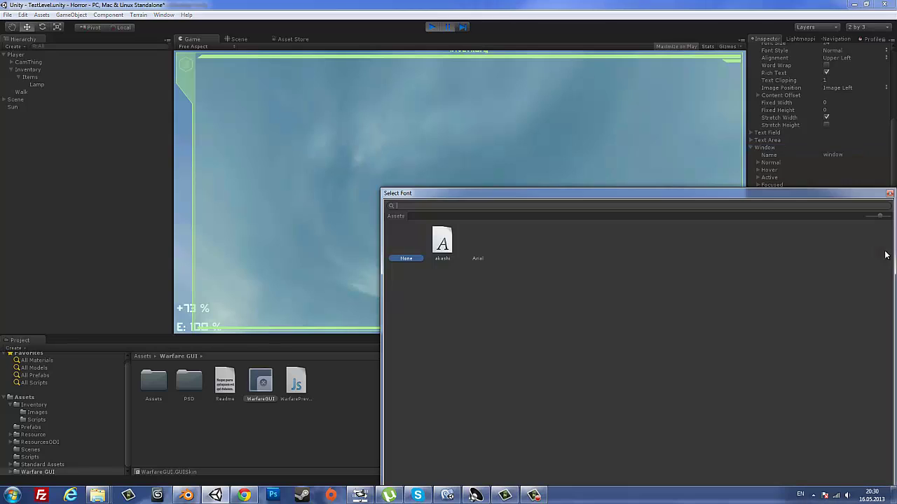
left_click(453, 255)
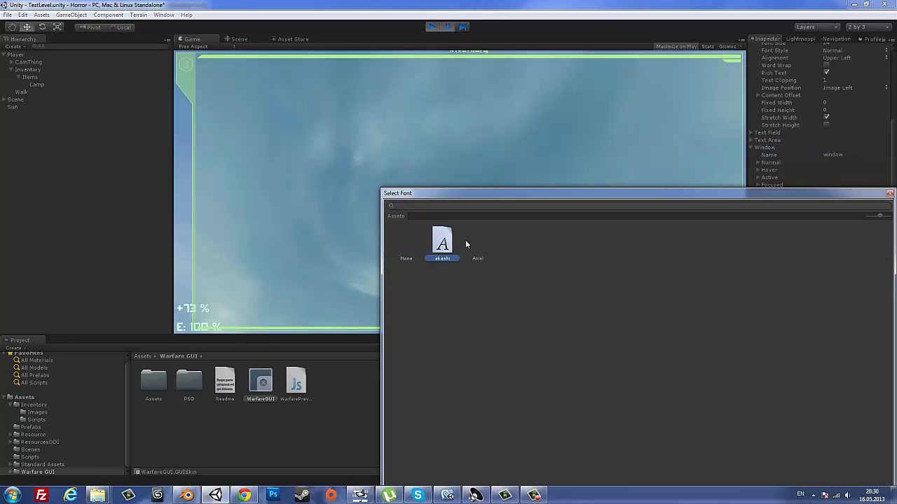
double_click(443, 245)
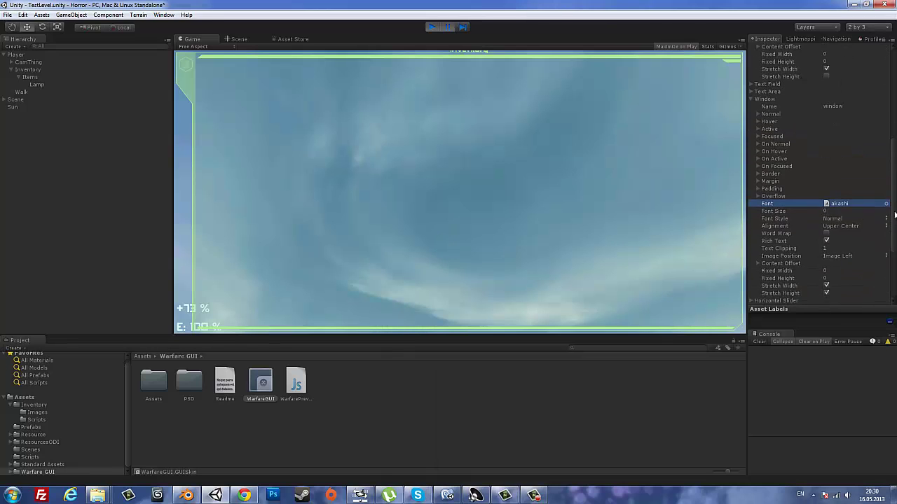
- Set the Window style's Normal text colour to white
left_click(772, 163)
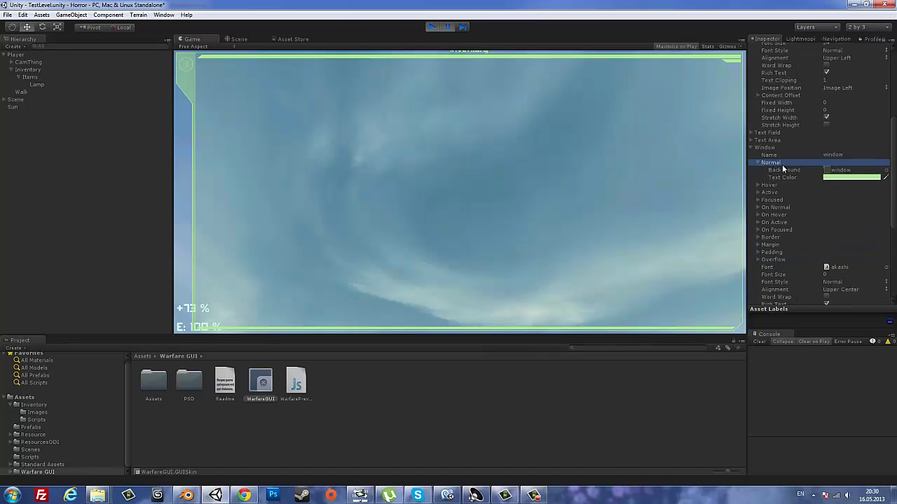
left_click(831, 179)
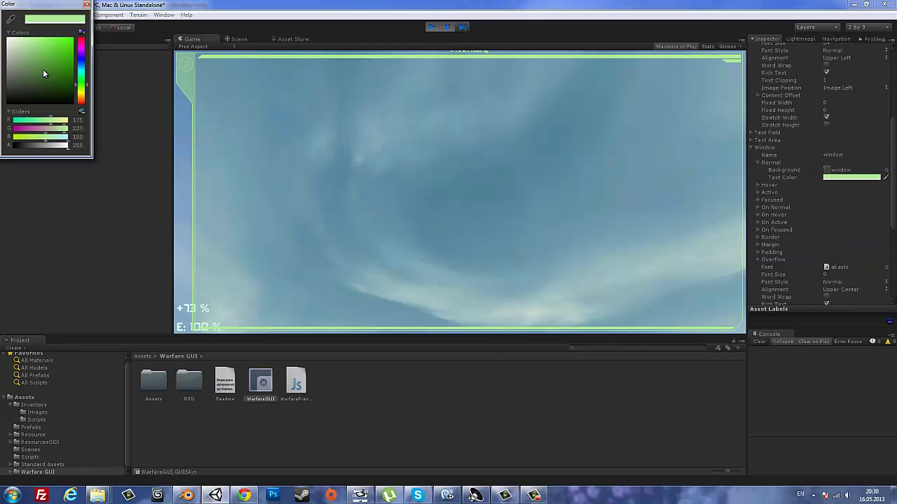
left_click_drag(42, 69, 126, 55)
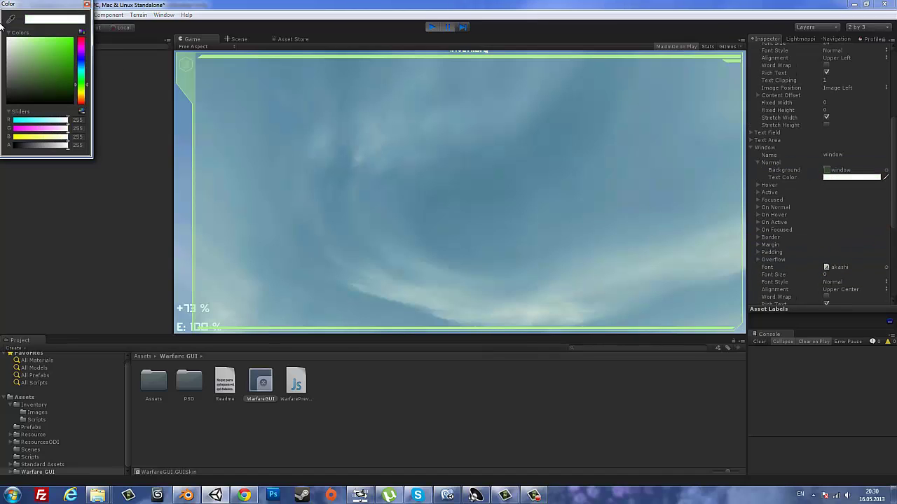
left_click_drag(102, 4, 3, 5)
left_click(87, 4)
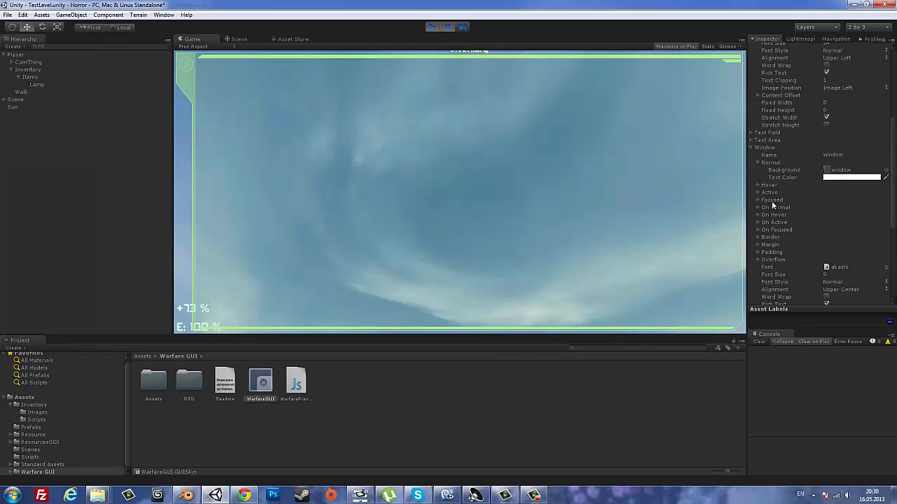
- Set Window Overflow Right to 3 and Padding Left 63, Top 37
left_click(774, 260)
left_click(826, 275)
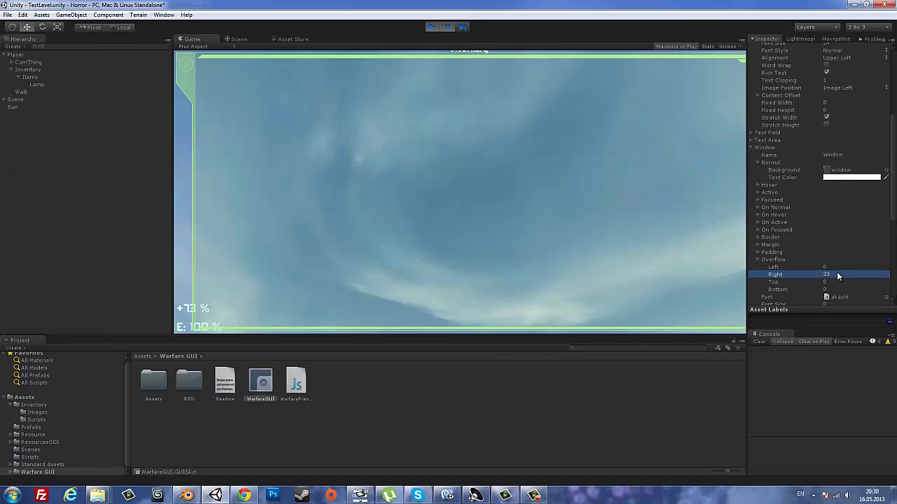
key("BackSpace")
key("BackSpace")
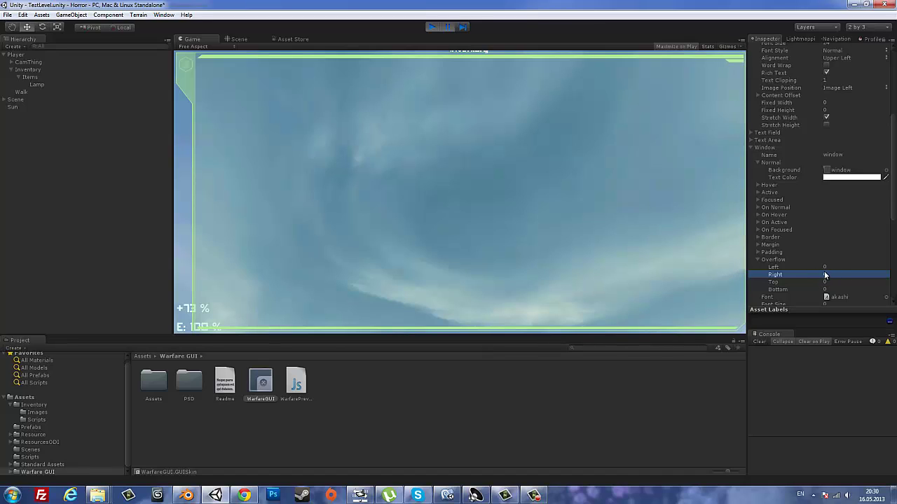
type("3")
left_click(773, 253)
left_click(825, 261)
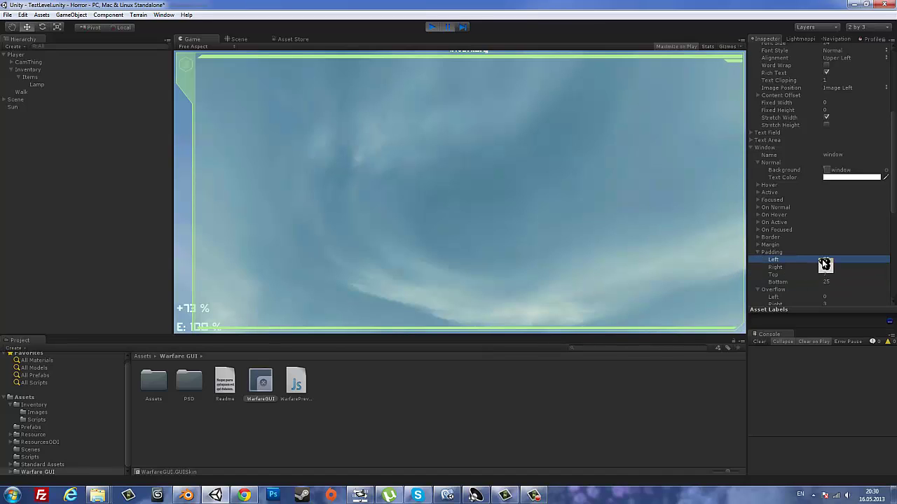
type("63")
left_click(827, 267)
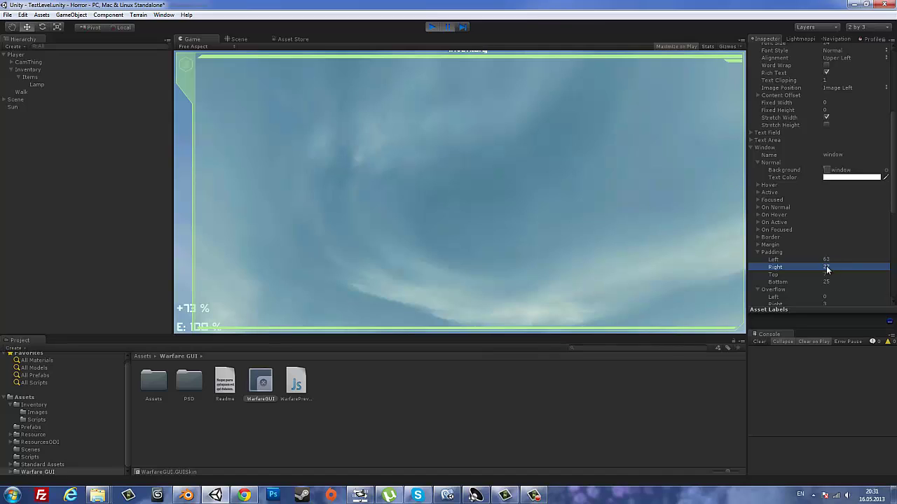
left_click(828, 274)
type("32")
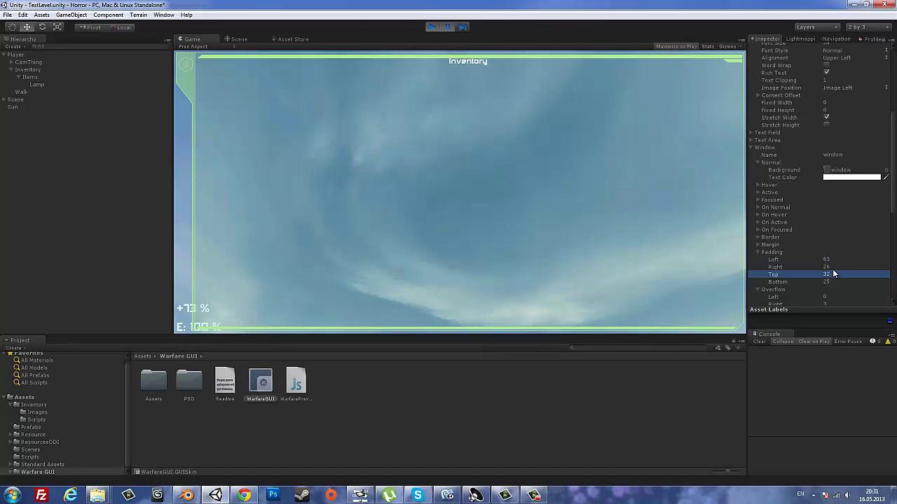
key("BackSpace")
type("7")
- Play-test the restyled inventory window, toggling it with I, then stop the run
left_click(446, 27)
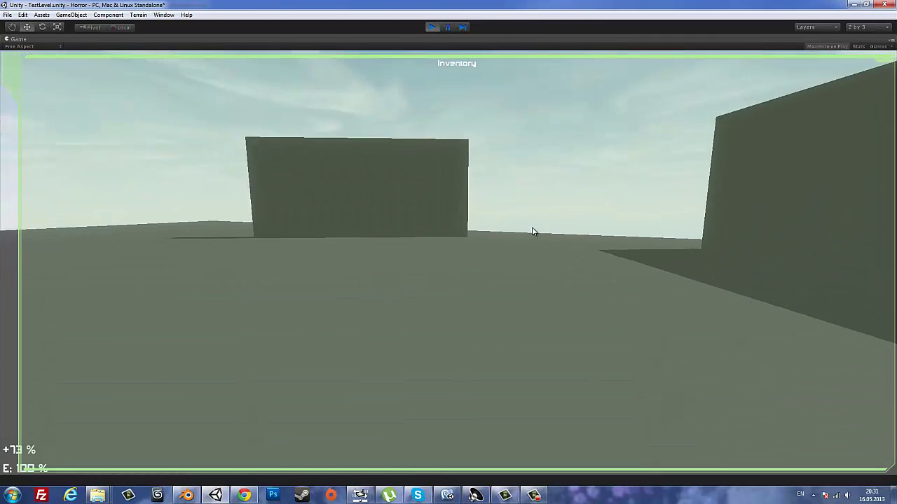
key("i")
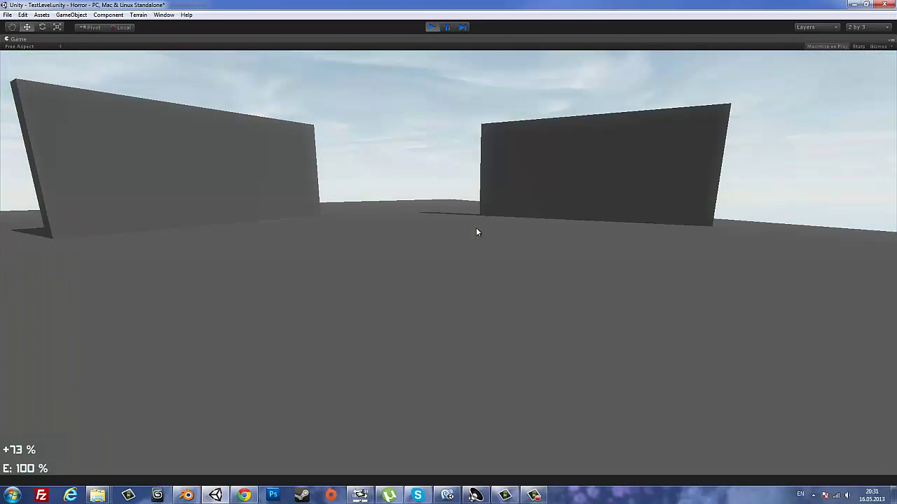
key("i")
key("ctrl+p")
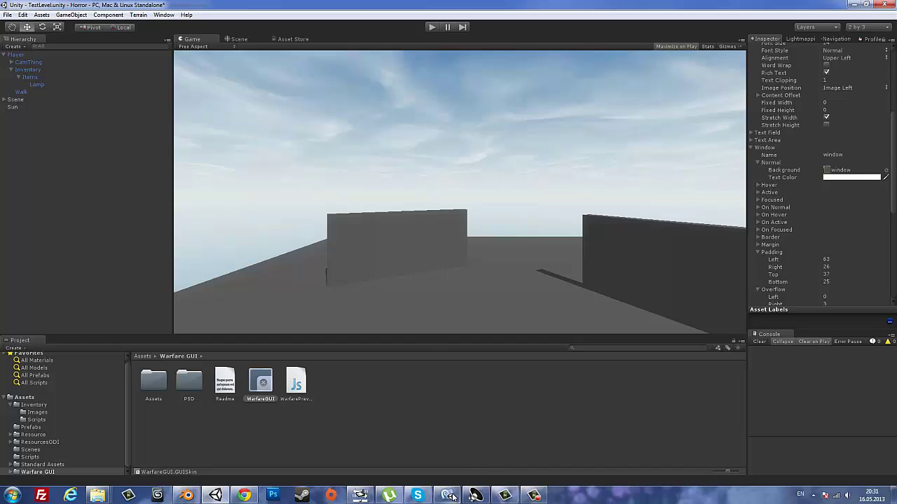
left_click(452, 497)
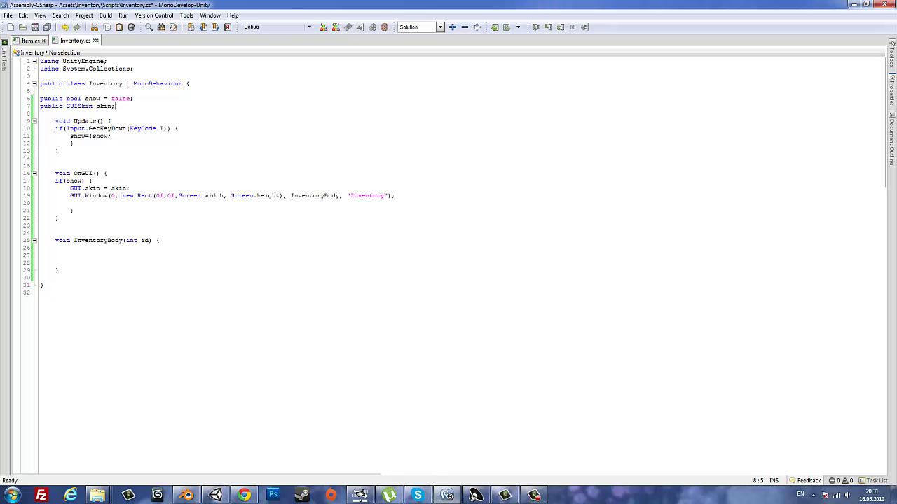
- Add 'public MouseLook camera;' and 'public MouseLook player;' below the skin field, then save
key("Return")
type("pu")
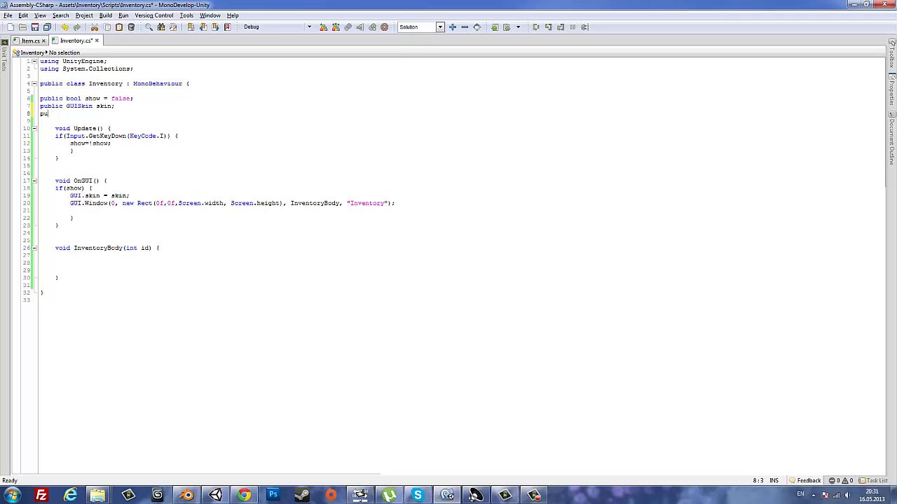
type("nlic blcc MouseLoo")
type("k")
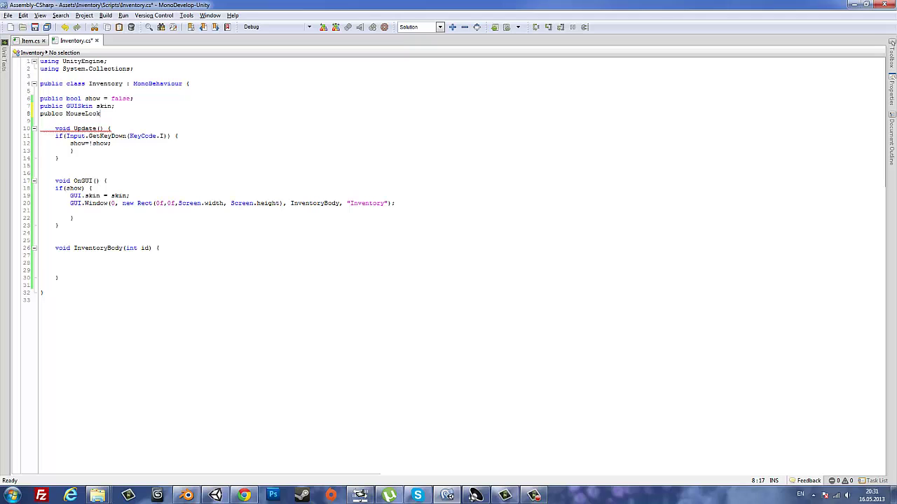
left_click(58, 120)
type("i")
left_click(114, 117)
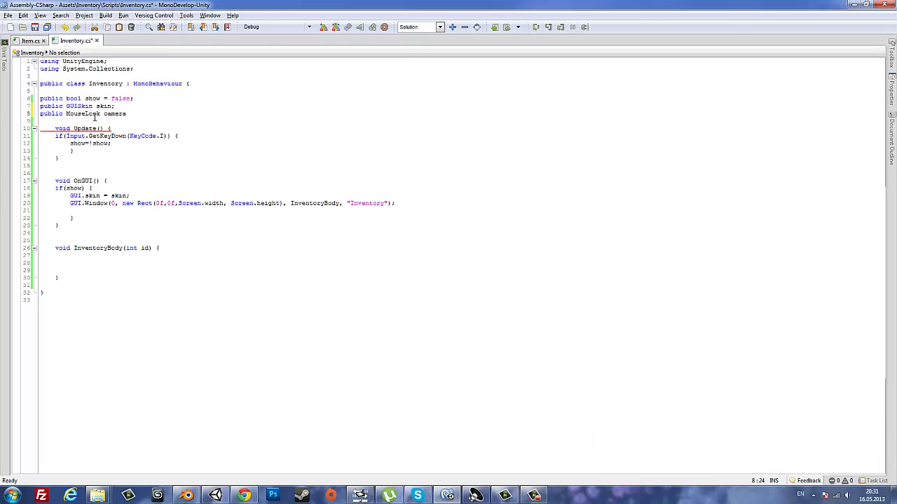
type(";")
key("Return")
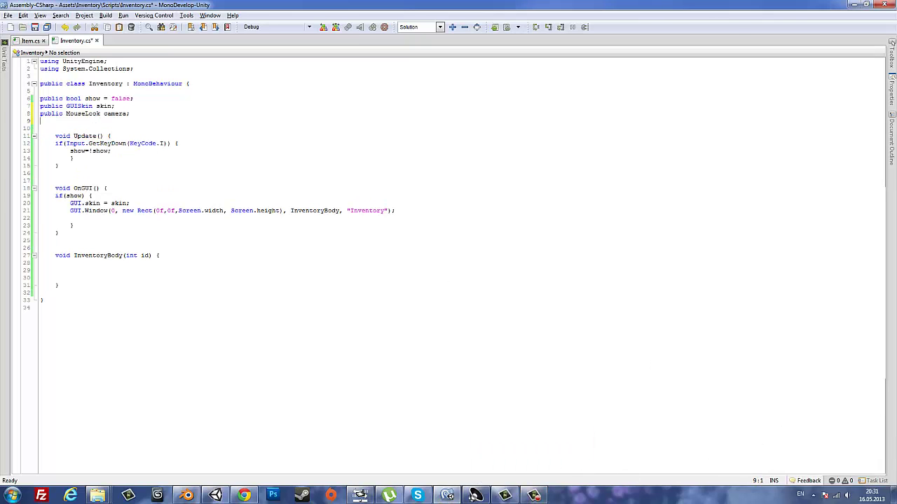
type("public ")
type("Mou")
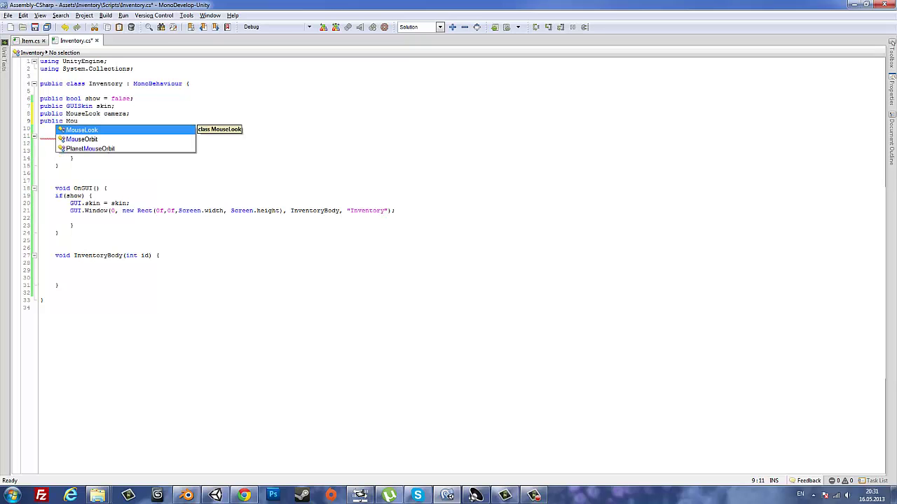
key("Return")
type("player;")
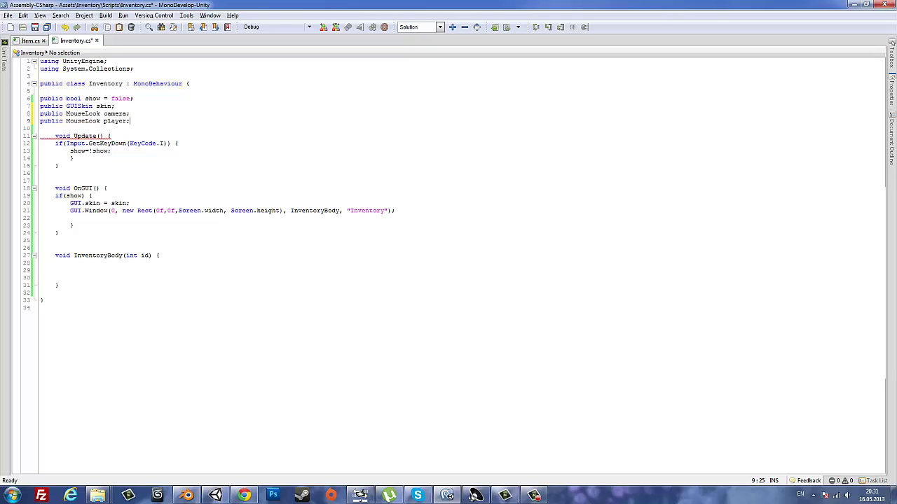
key("ctrl+s")
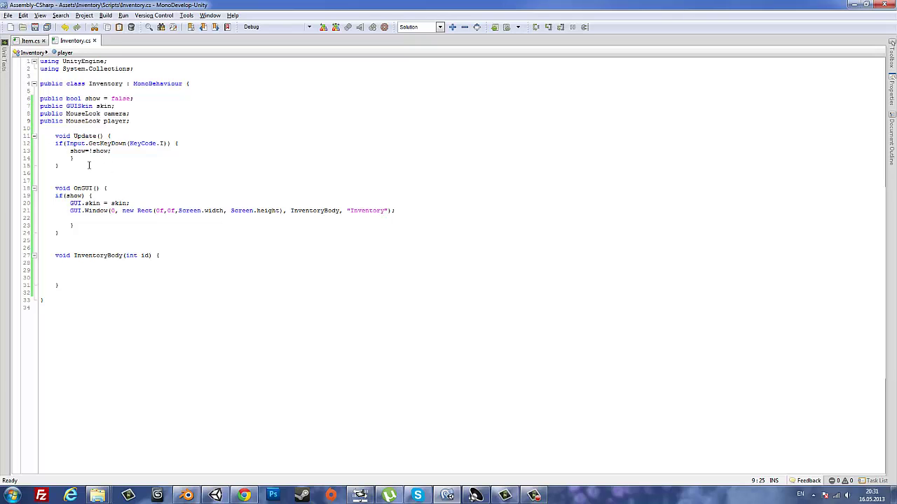
- Add an if(show) { } else { } block after the show toggle line in Update
left_click(78, 159)
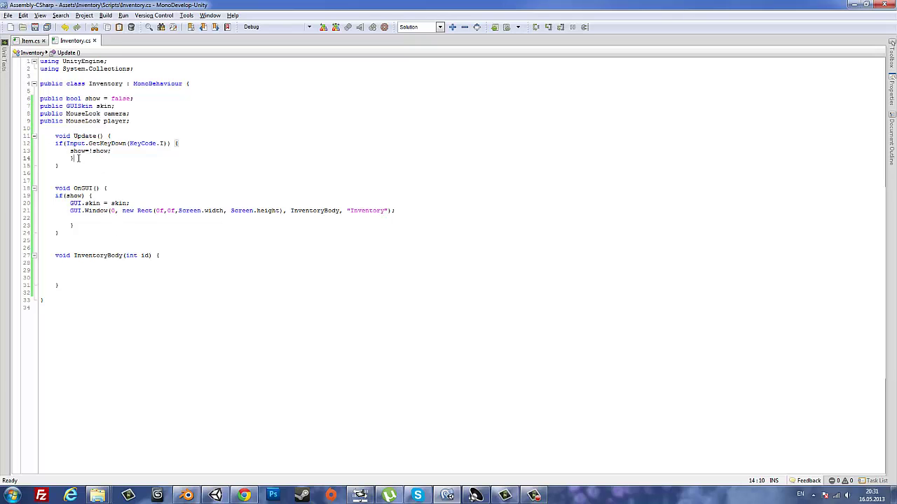
left_click(117, 152)
key("Return")
key("Return")
type("if(shw")
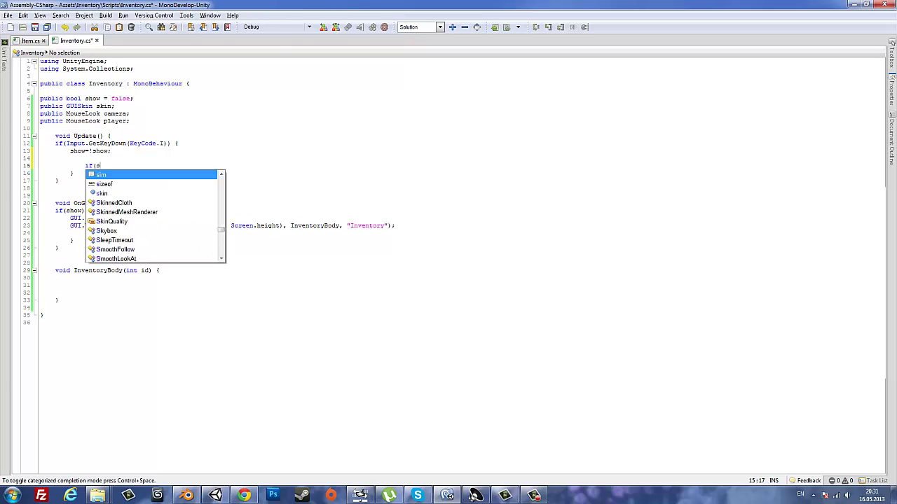
key("BackSpace")
type("ow")
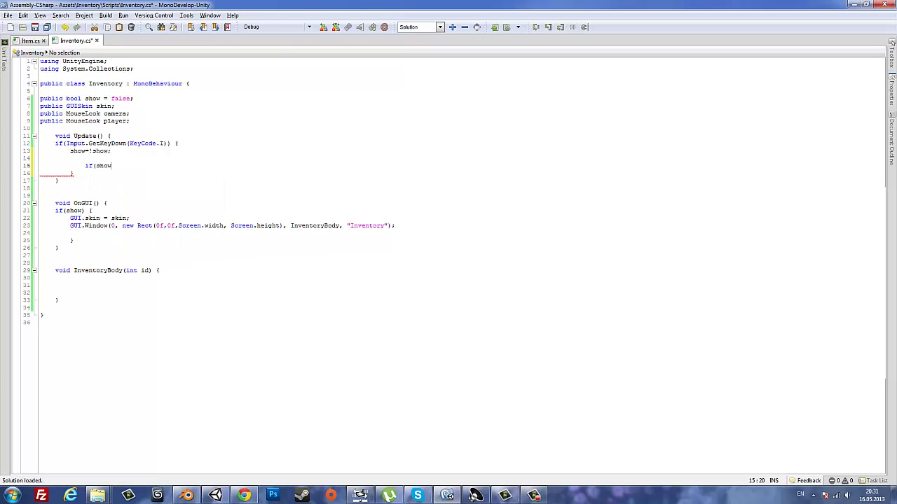
key("Return")
key("Return")
type("}else{")
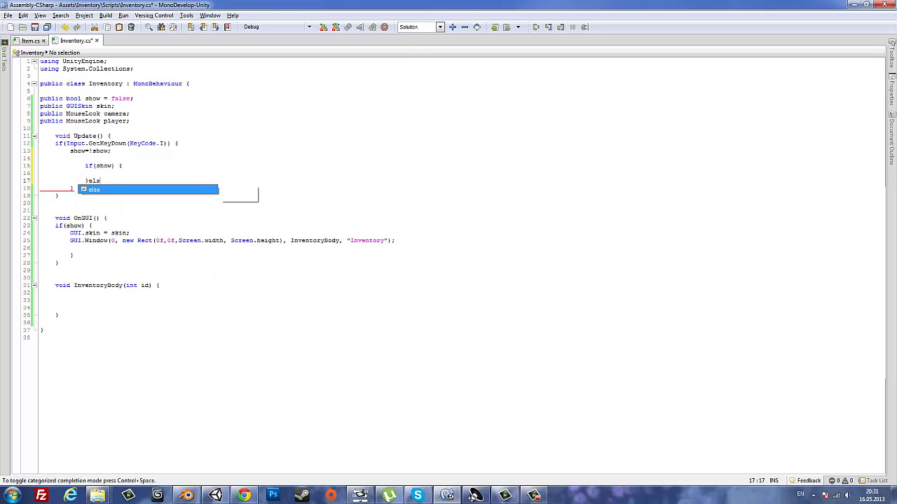
key("Return")
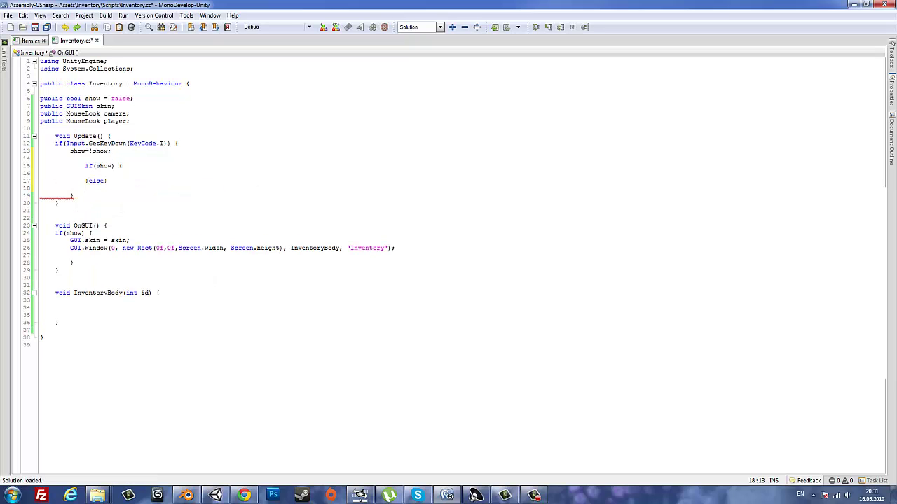
key("Tab")
key("Tab")
key("Tab")
key("Return")
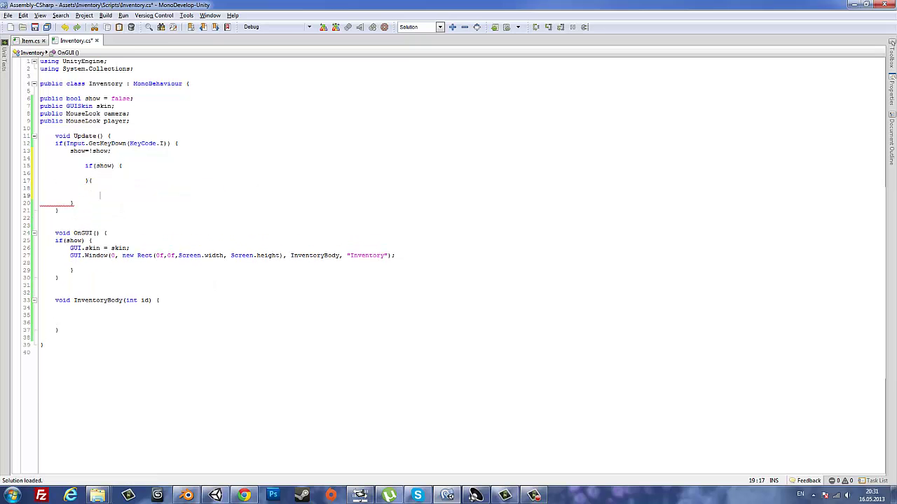
type("}")
- Write player.enabled = false; inside the if(show) block
left_click(89, 180)
type("else")
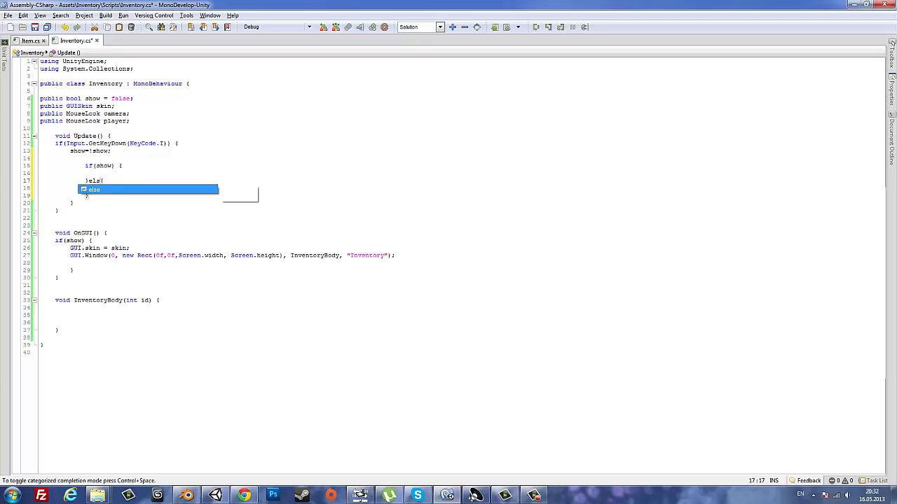
type("p")
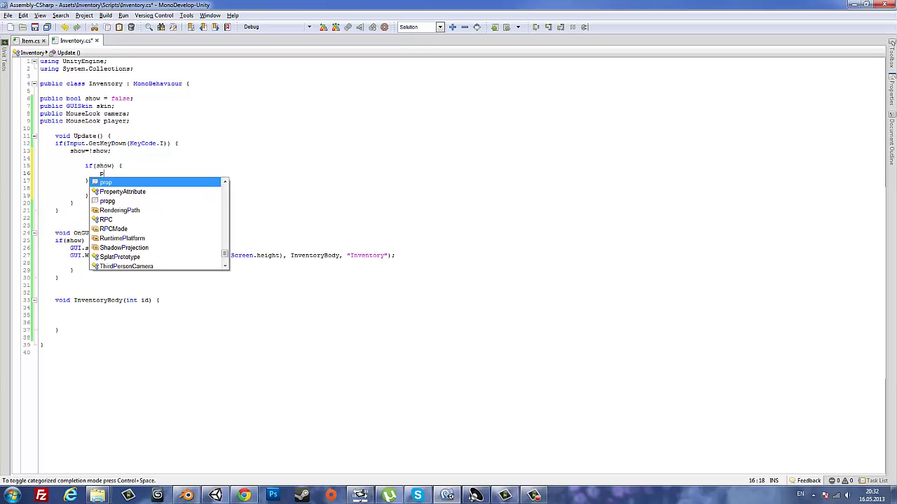
type("layer.e")
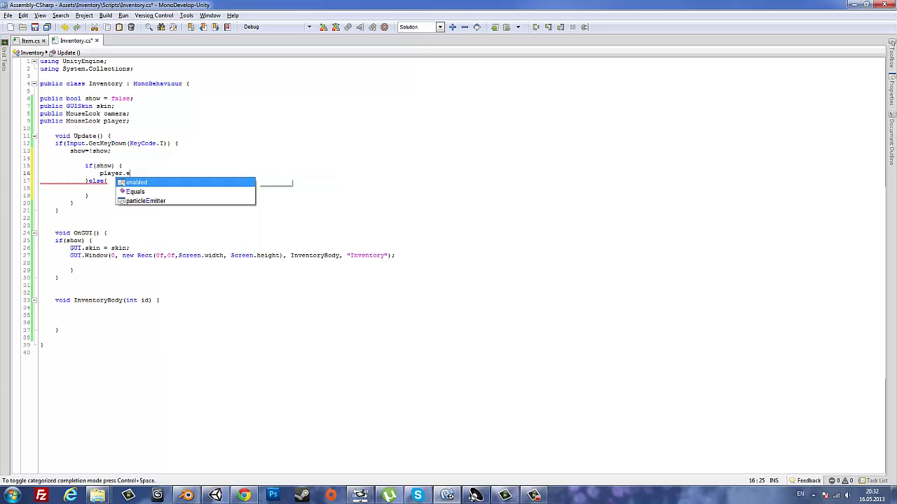
key("Return")
type("= flase")
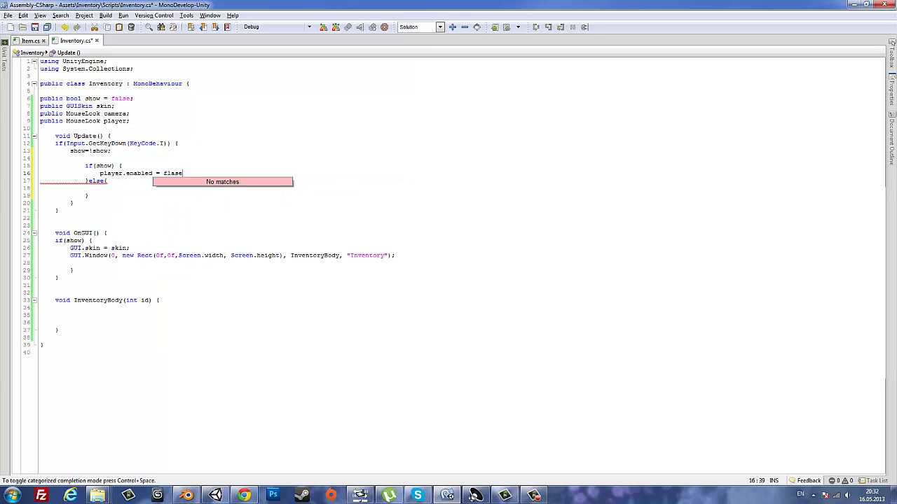
key("BackSpace")
key("BackSpace")
key("BackSpace")
key("BackSpace")
type("alse;")
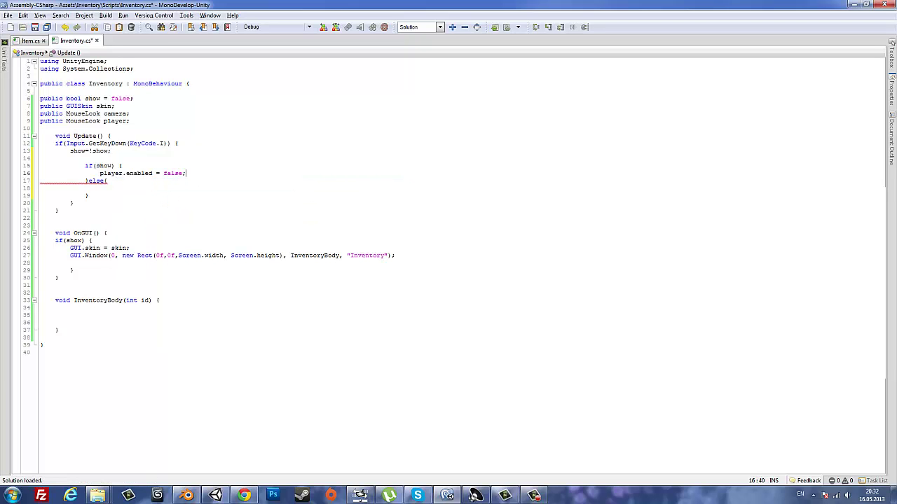
key("Return")
type("ca")
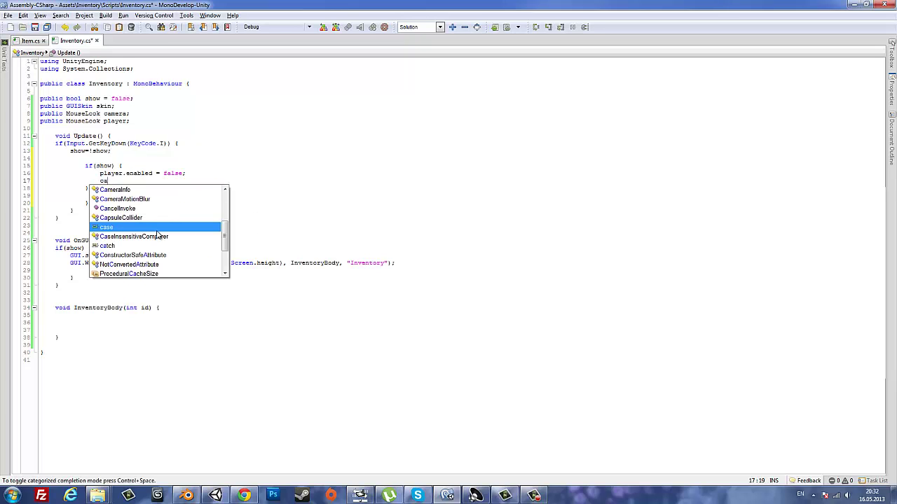
type("me")
key("Return")
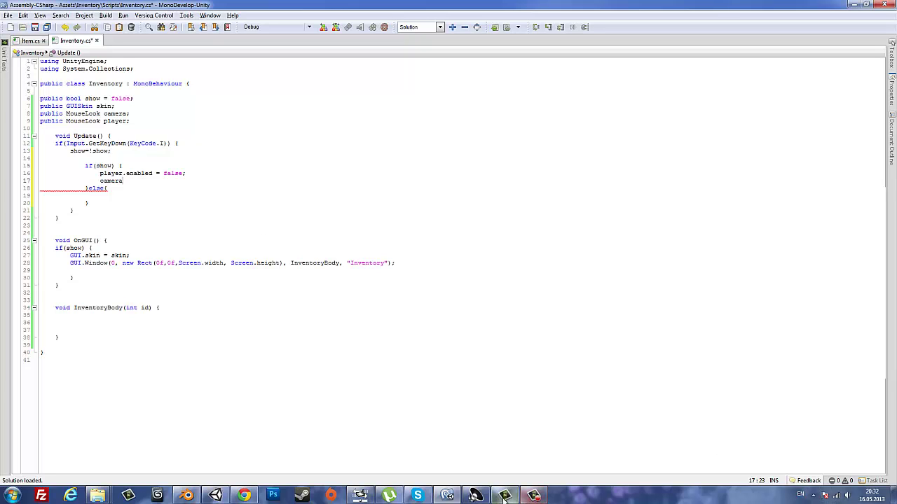
- Rename the camera field to cam and add cam.enabled = false;
left_click(533, 496)
left_click(533, 496)
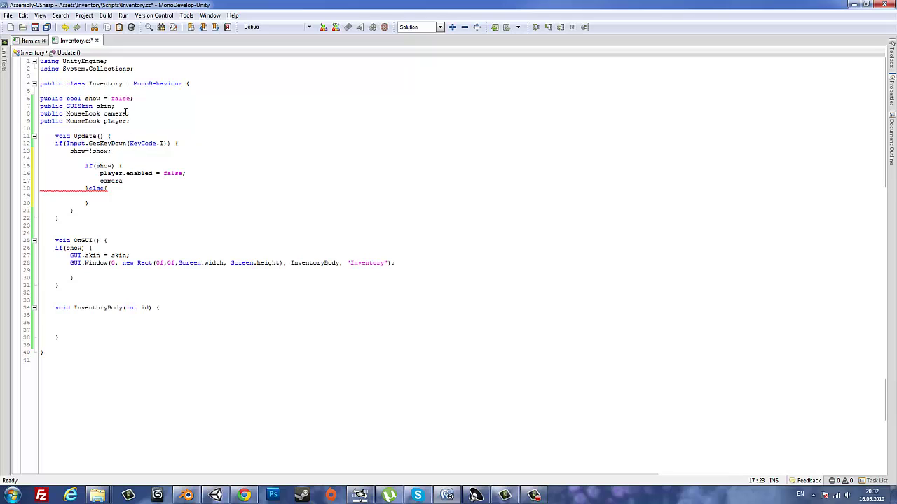
left_click_drag(129, 113, 114, 113)
key("BackSpace")
left_click_drag(123, 181, 110, 181)
key("BackSpace")
type(".enabled = ")
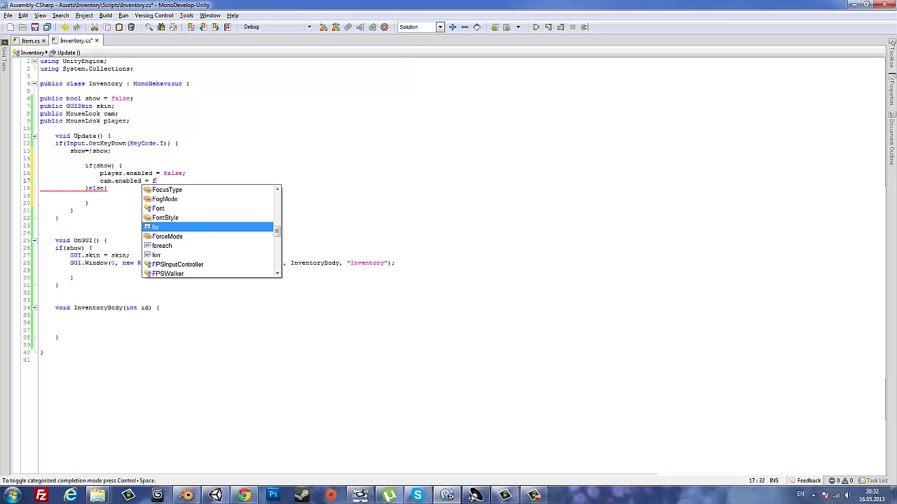
type("false;")
- Copy both lines into the else block with true instead of false
left_click_drag(182, 179, 9, 175)
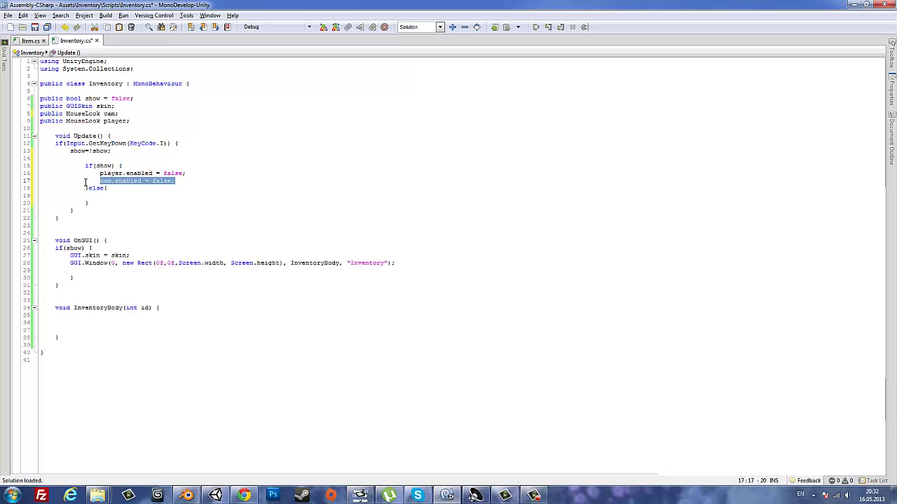
key("ctrl+c")
left_click(45, 199)
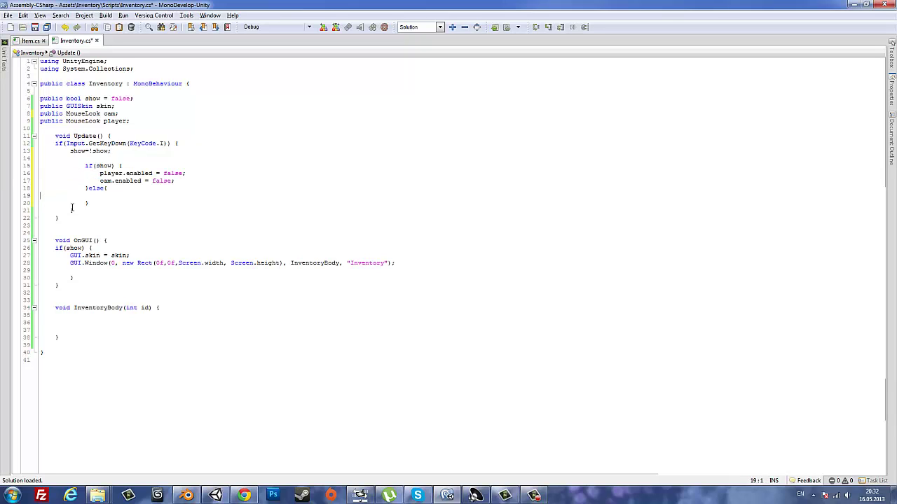
key("ctrl+v")
double_click(172, 196)
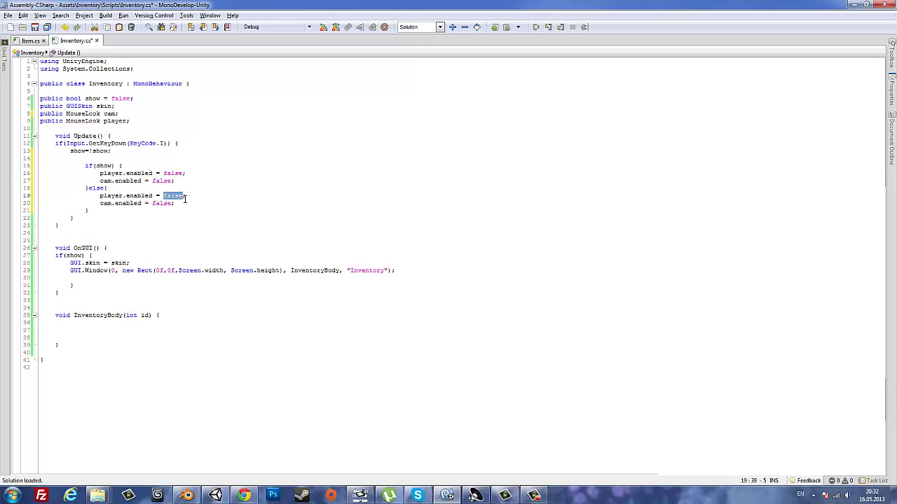
type("true")
left_click_drag(154, 204, 174, 204)
type("true")
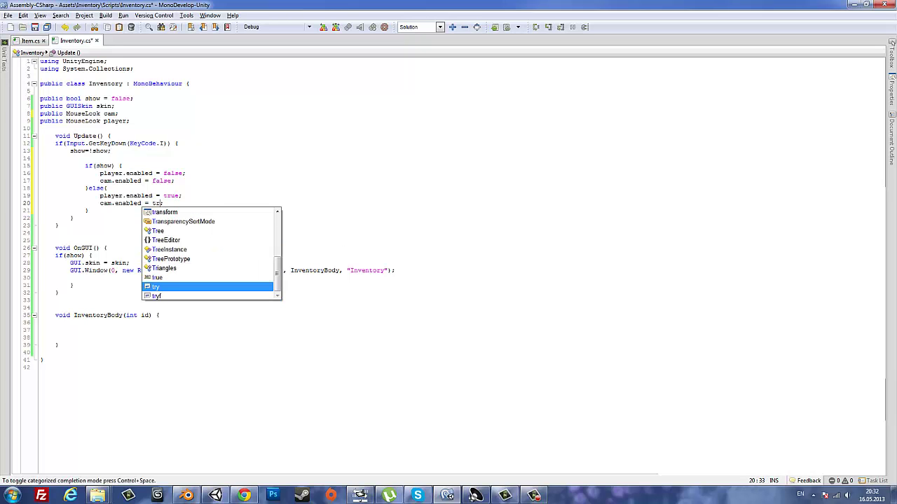
key("Escape")
key("Up")
key("Up")
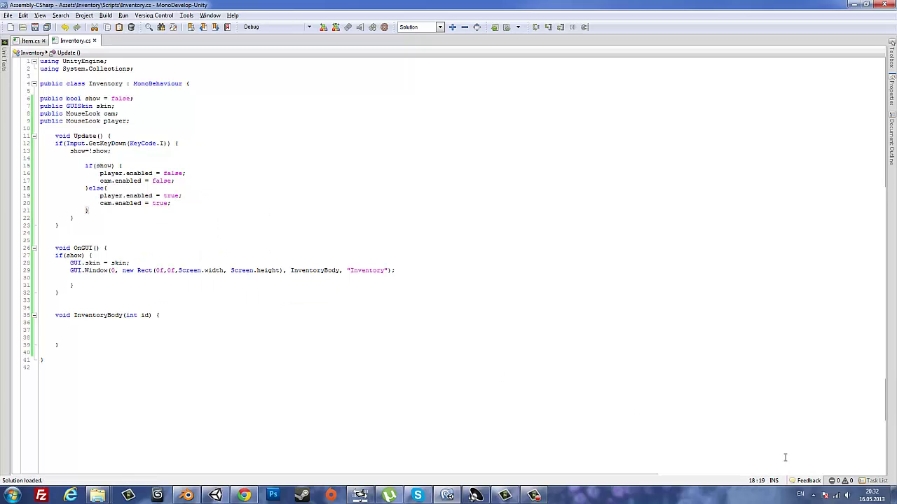
- Add an if(player.enabled) { } condition at the top of the else block
left_click(535, 495)
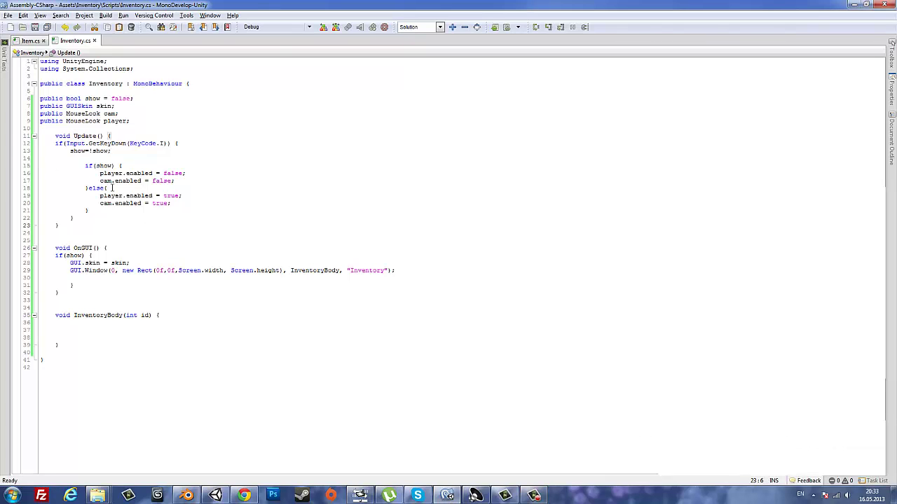
left_click(112, 188)
key("Return")
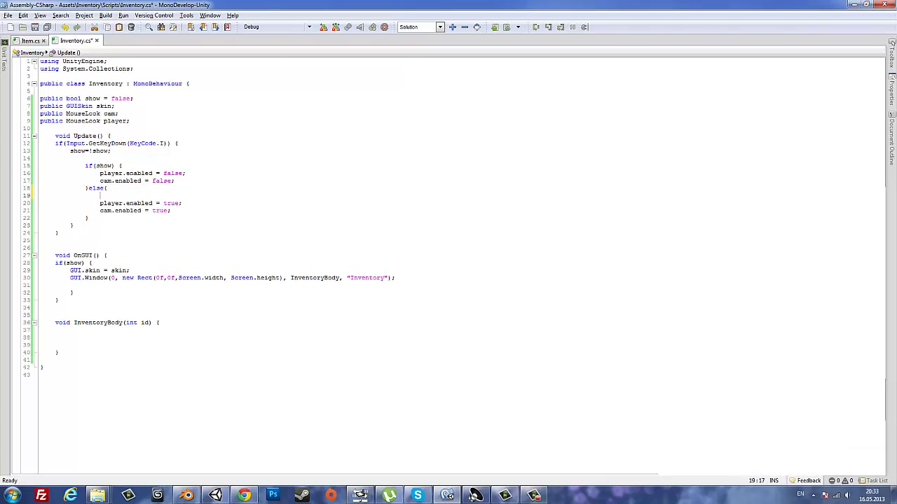
type("if(playe")
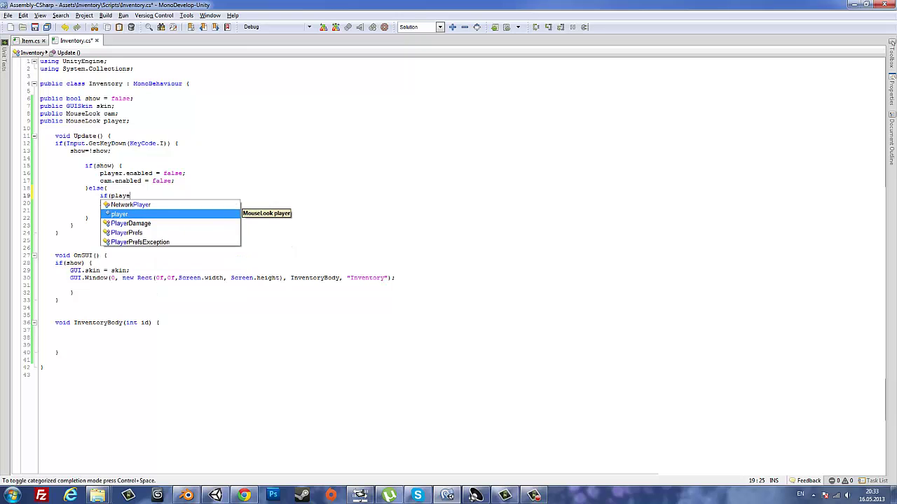
type("r.")
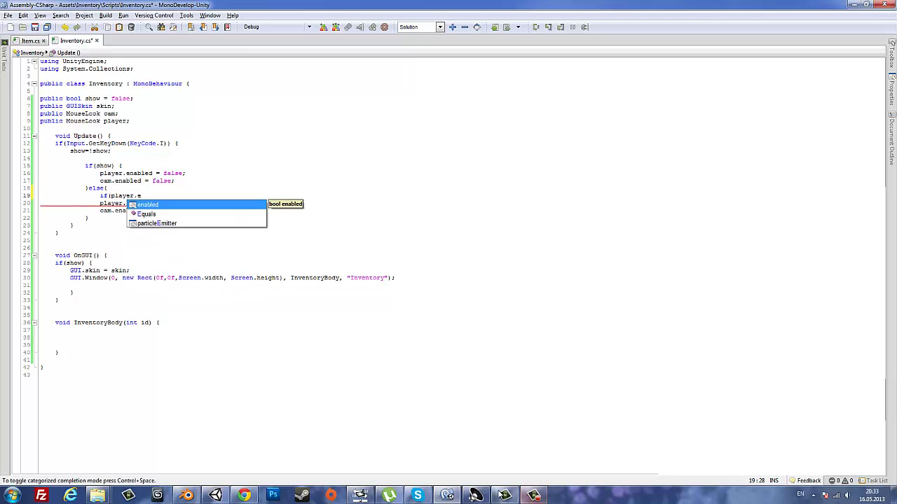
type("e")
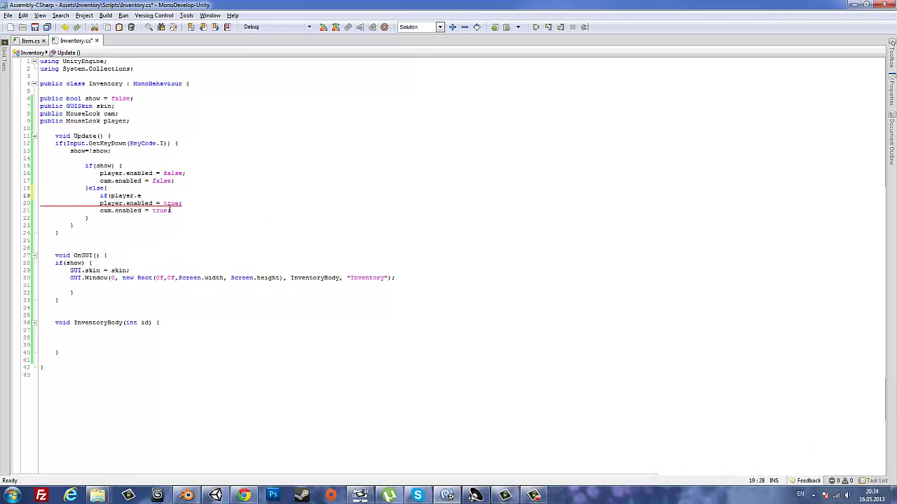
type(".enabled) {")
key("Down")
key("Return")
type("}")
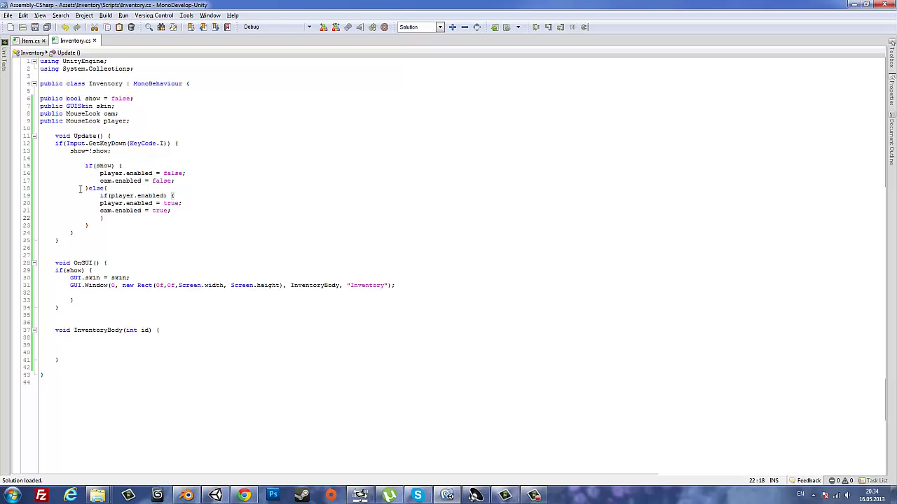
left_click(215, 495)
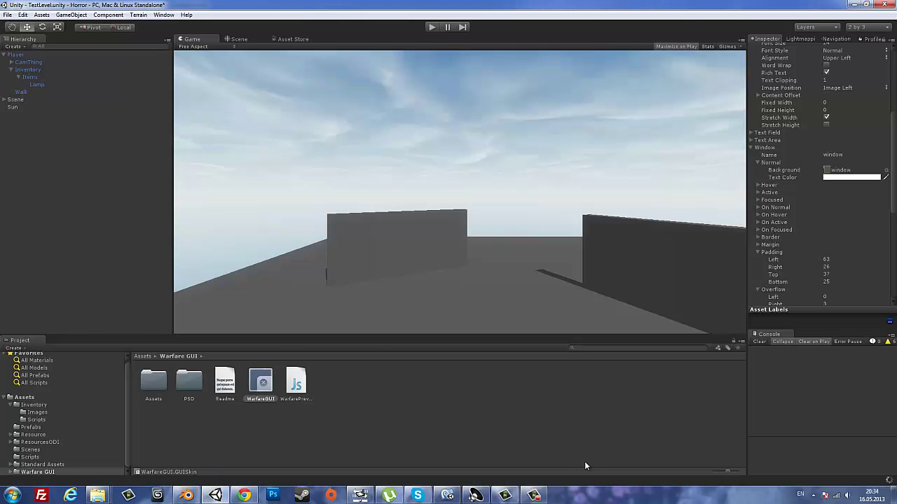
- Assign Main Camera to the Inventory script's Cam field and Player to its Player field
left_click(431, 26)
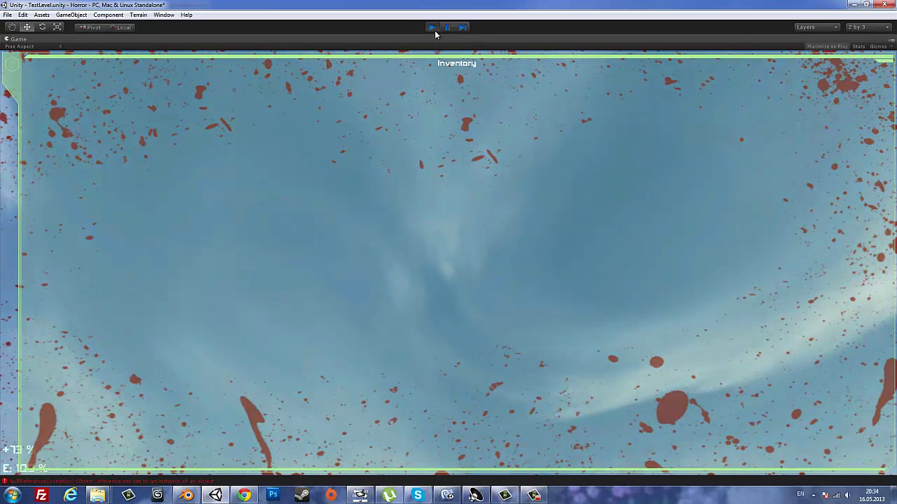
left_click(432, 27)
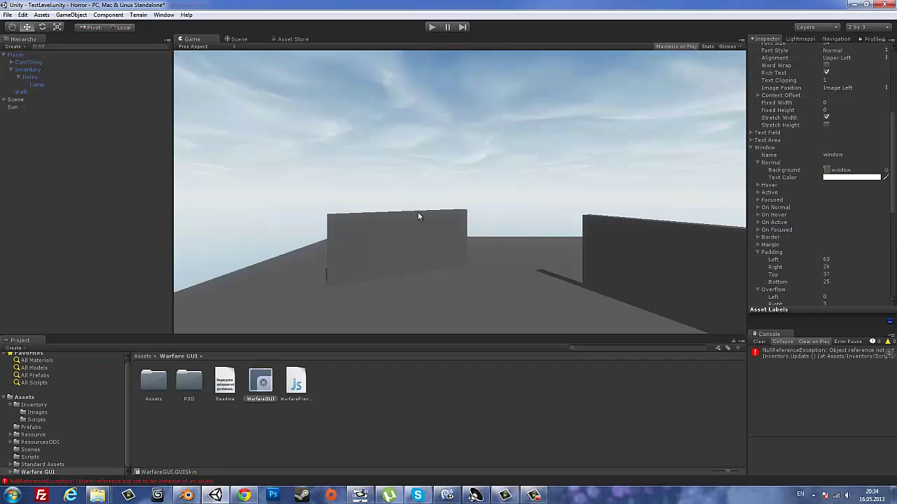
left_click(29, 70)
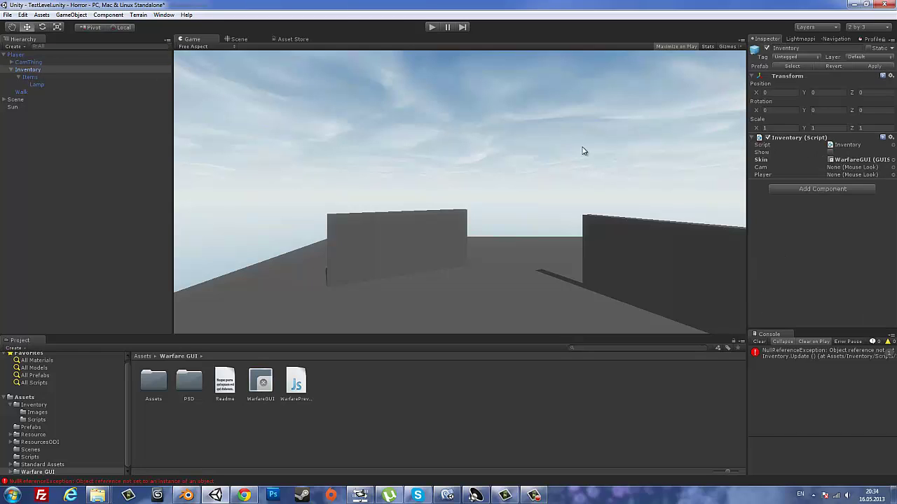
left_click(11, 62)
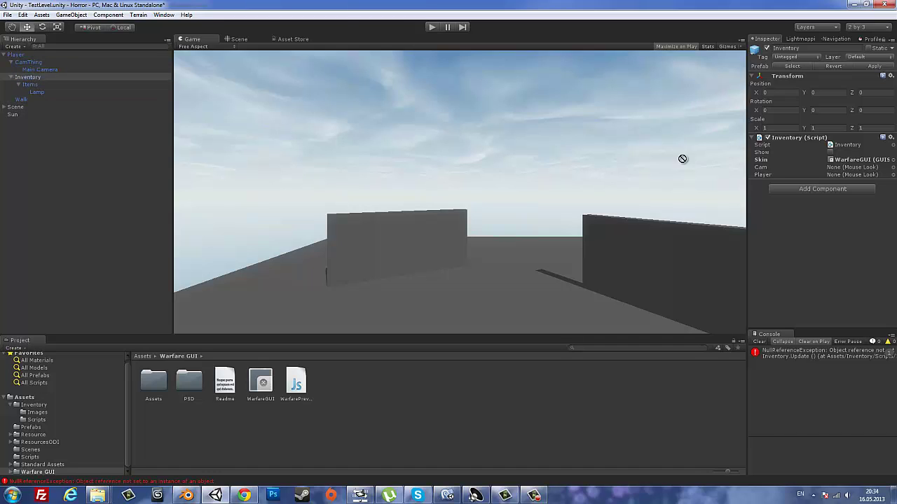
left_click_drag(32, 70, 861, 167)
left_click_drag(14, 55, 861, 174)
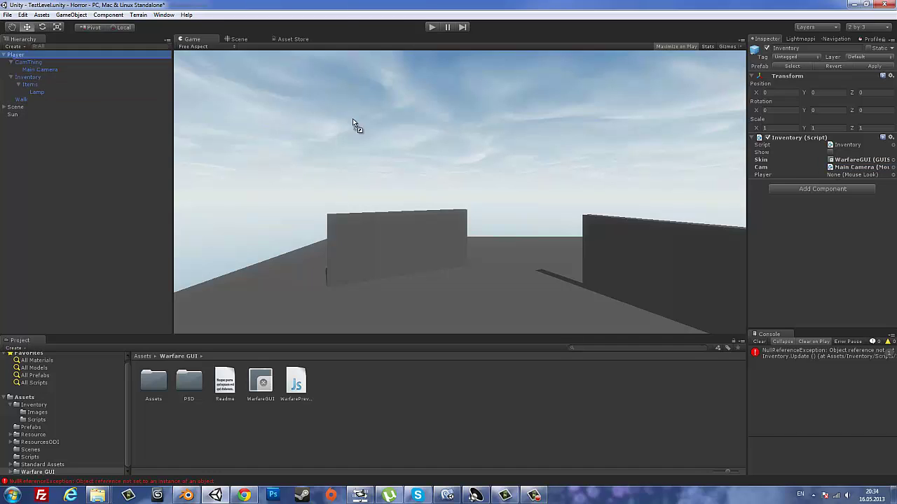
- Clear the console, start the game, and toggle the inventory open and closed with I
left_click(759, 342)
left_click(432, 27)
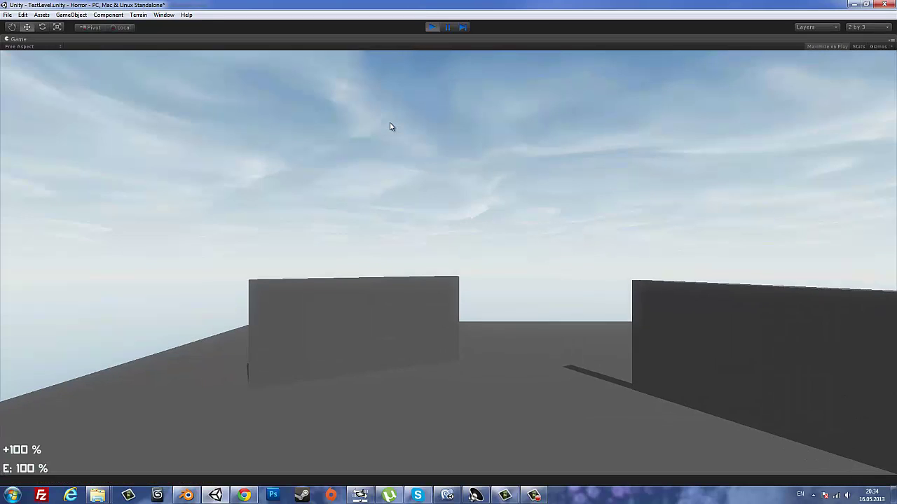
key("i")
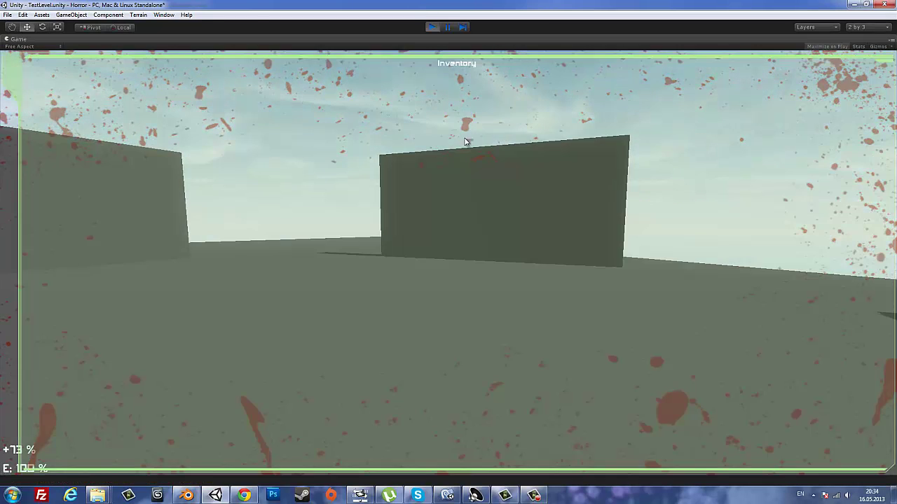
key("i")
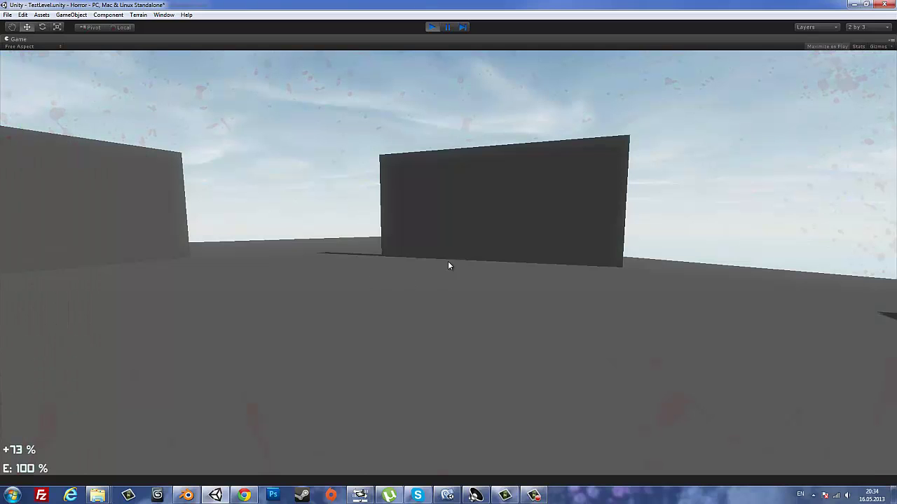
left_click(431, 28)
left_click(487, 494)
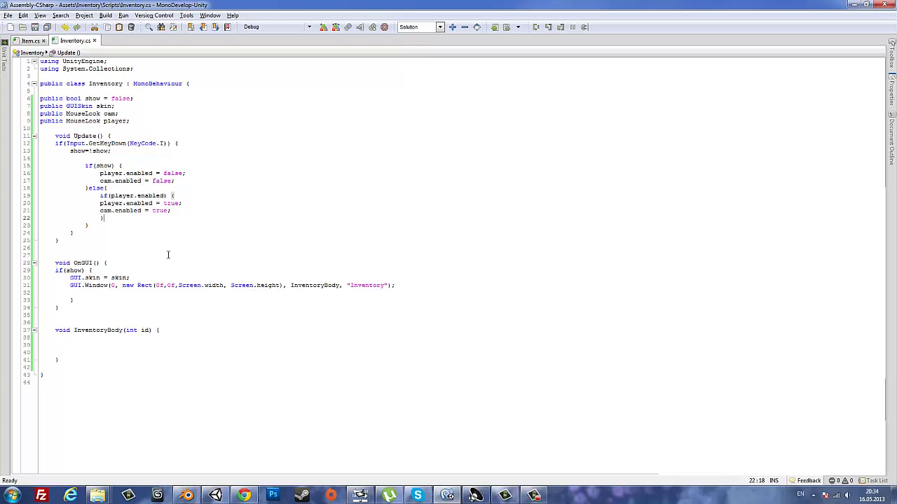
key("BackSpace")
left_click_drag(175, 195, 99, 196)
key("BackSpace")
key("ctrl+s")
key("alt+Tab")
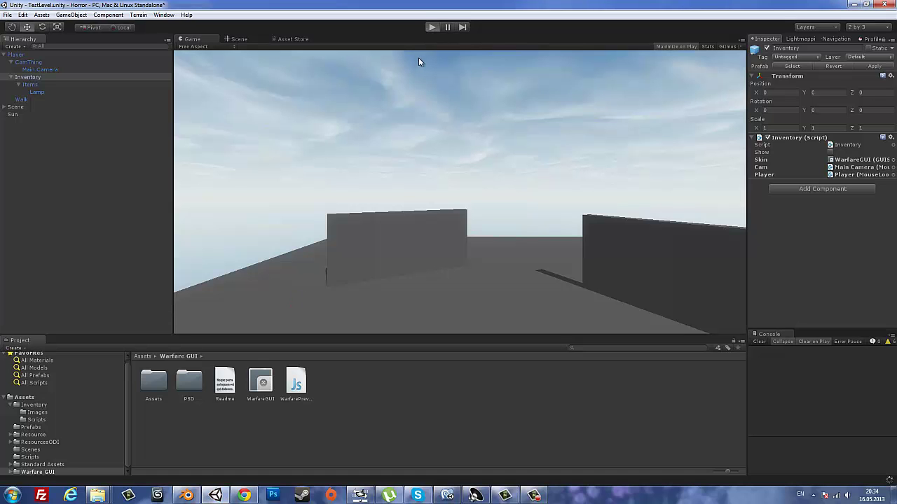
key("ctrl+p")
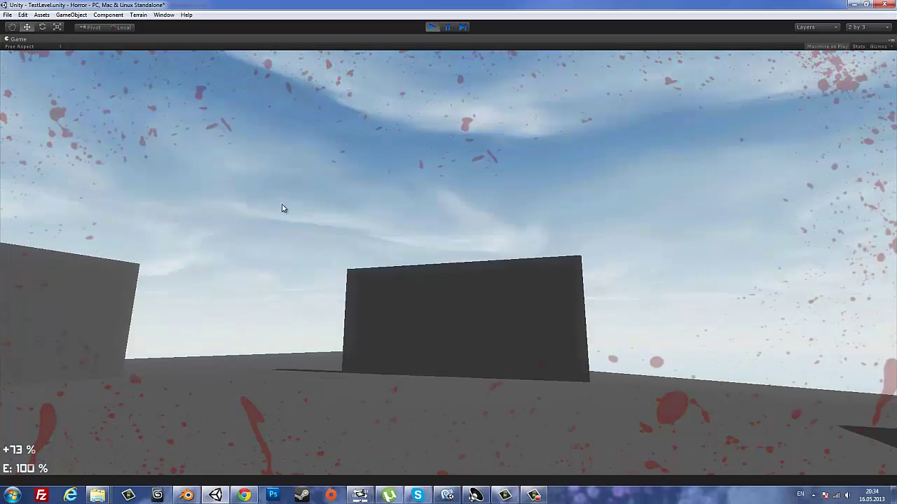
key("w")
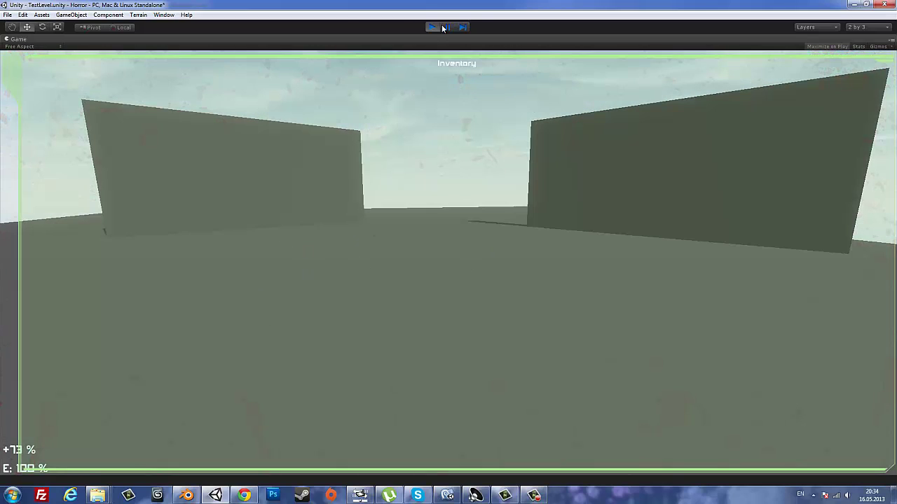
left_click(442, 28)
key("ctrl+s")
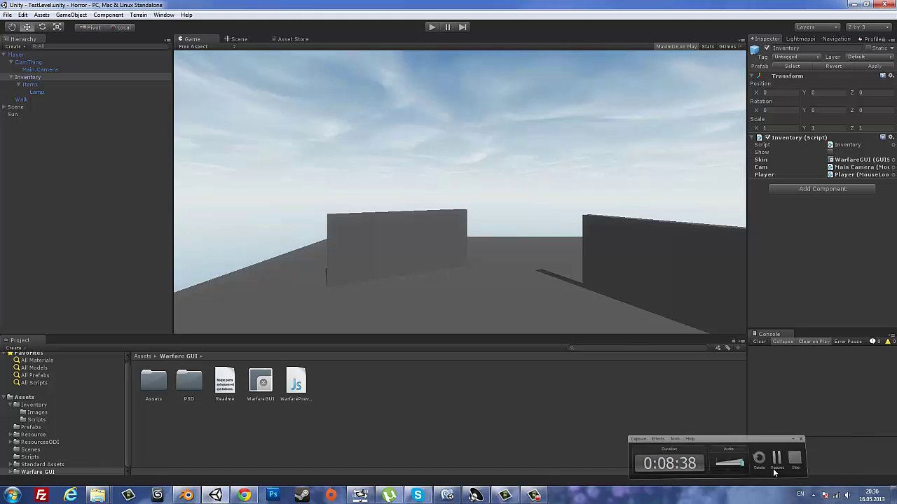
- In the Inventory script, start a new 'public' field line below the class header
left_click(446, 496)
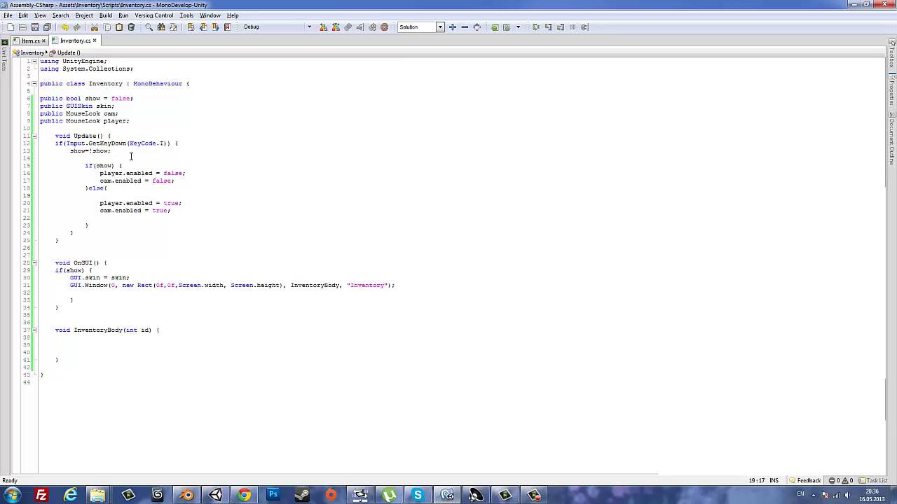
left_click(126, 165)
left_click(85, 91)
key("Return")
type("pu")
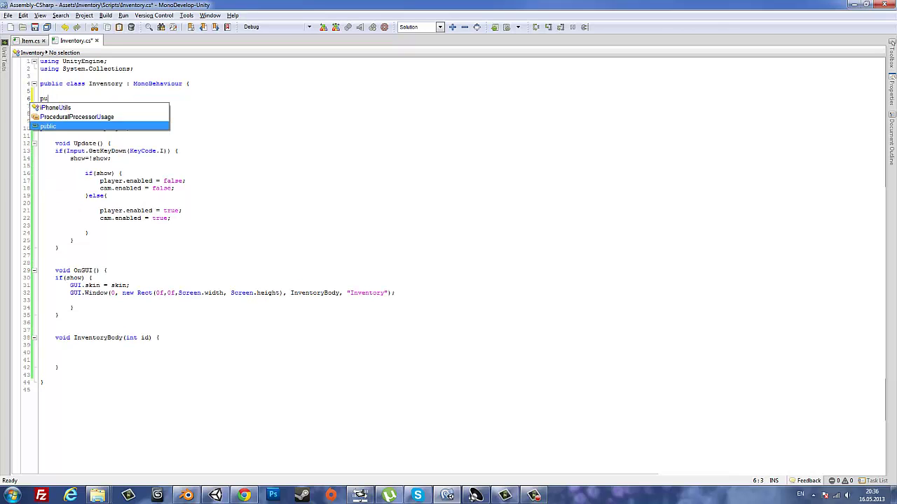
type("bli")
type("ic")
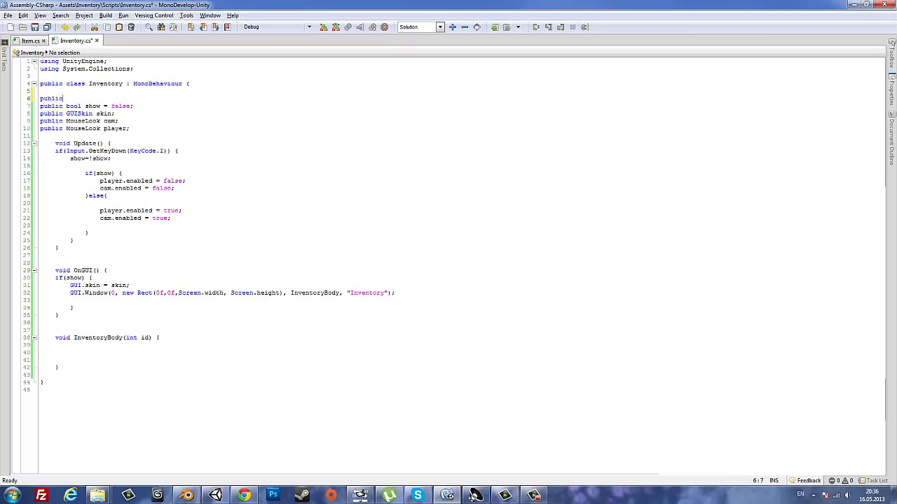
- Add 'using System.Collections.Generic;' under the imports and save the script
left_click(151, 71)
key("Return")
type("us")
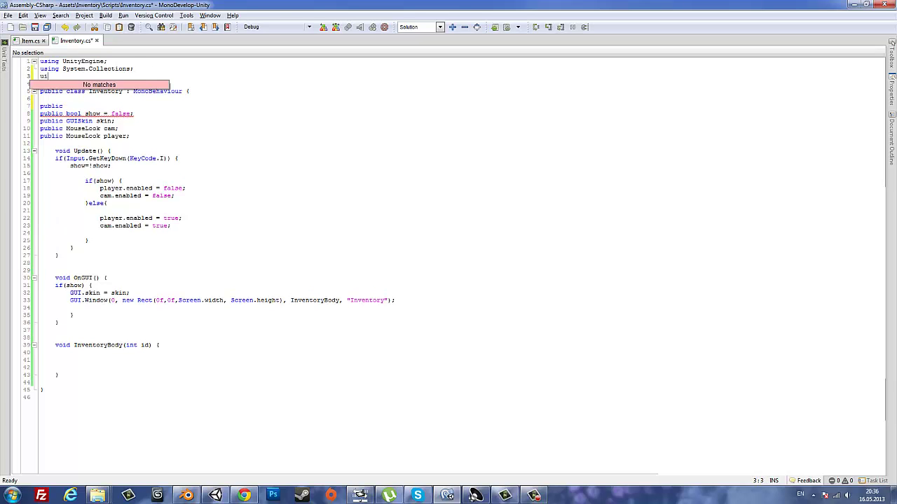
type("ing ")
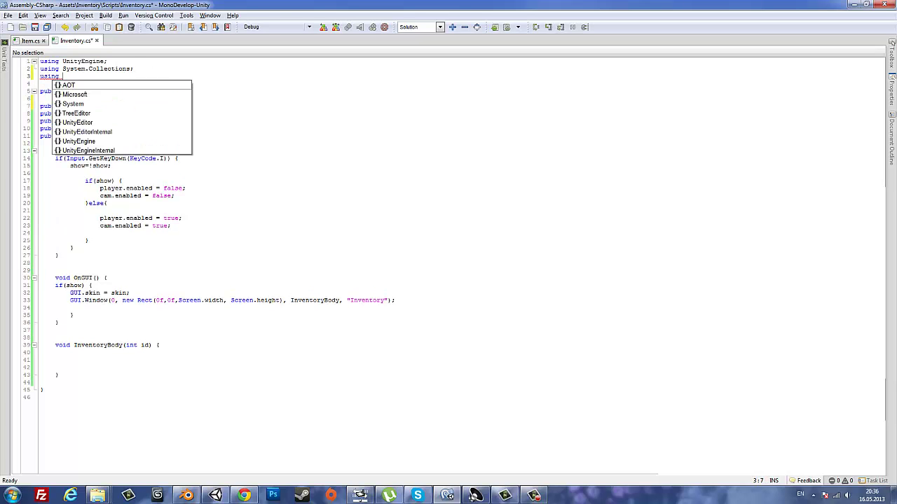
type("Sus")
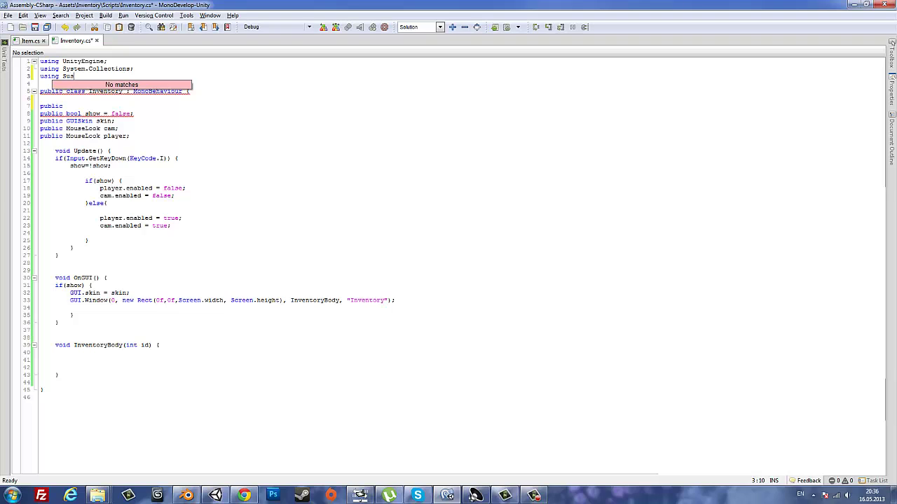
key("BackSpace")
key("BackSpace")
type("ystem")
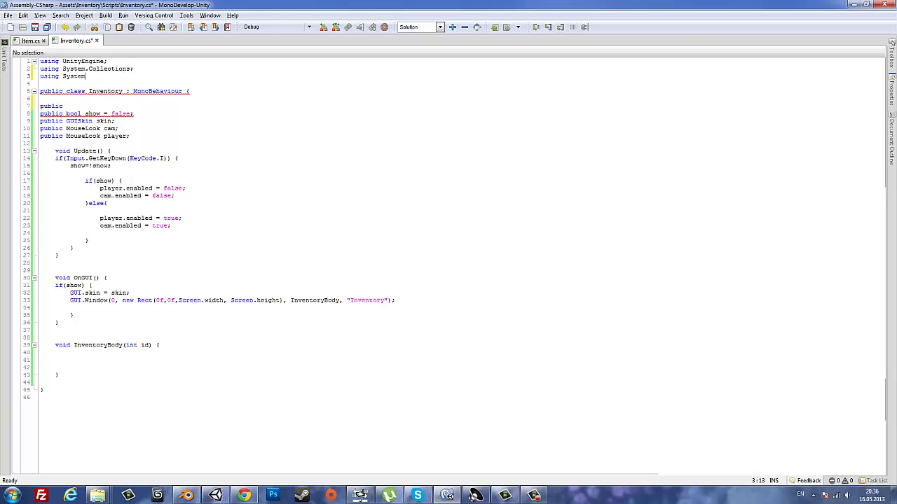
type(".Co")
key("Down")
key("Down")
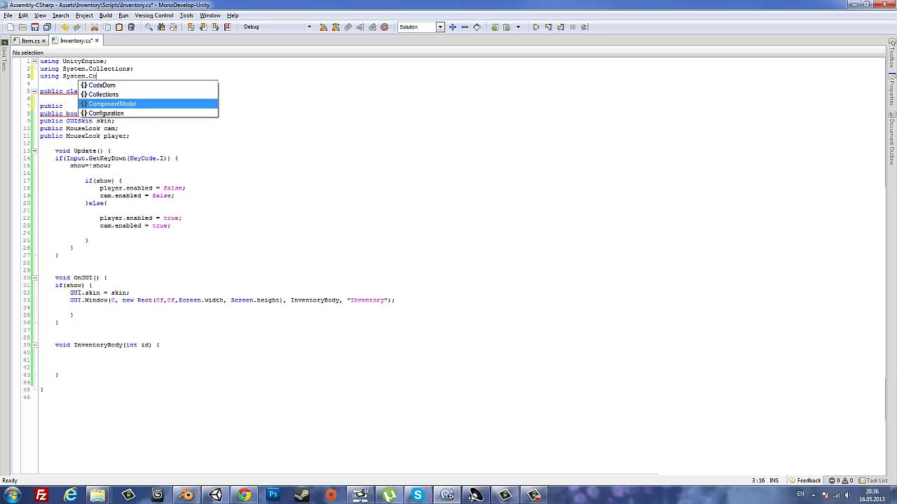
key("Up")
key("Return")
type(".Ge")
key("Return")
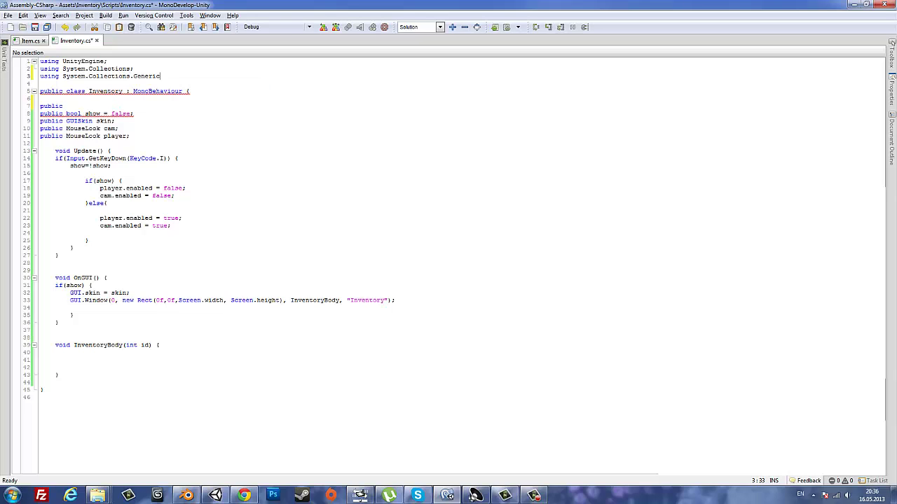
type(";")
key("ctrl+s")
left_click(70, 106)
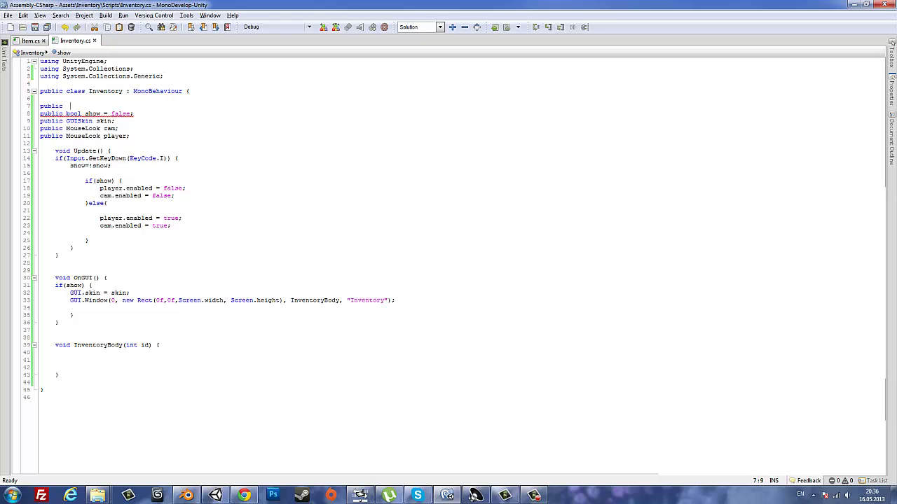
- Write line 7 as 'public List<Item> items = new List<Item>()', choosing Item as the element type
key("BackSpace")
key("BackSpace")
type("L")
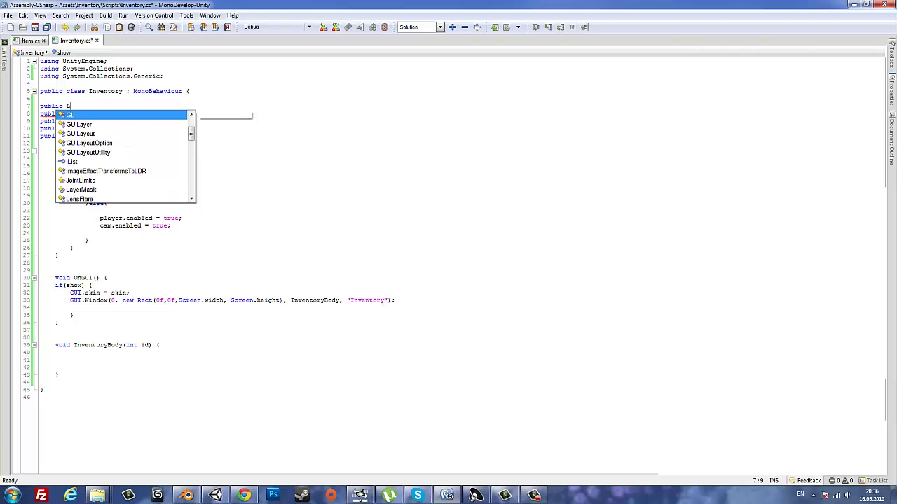
type("istM")
key("BackSpace")
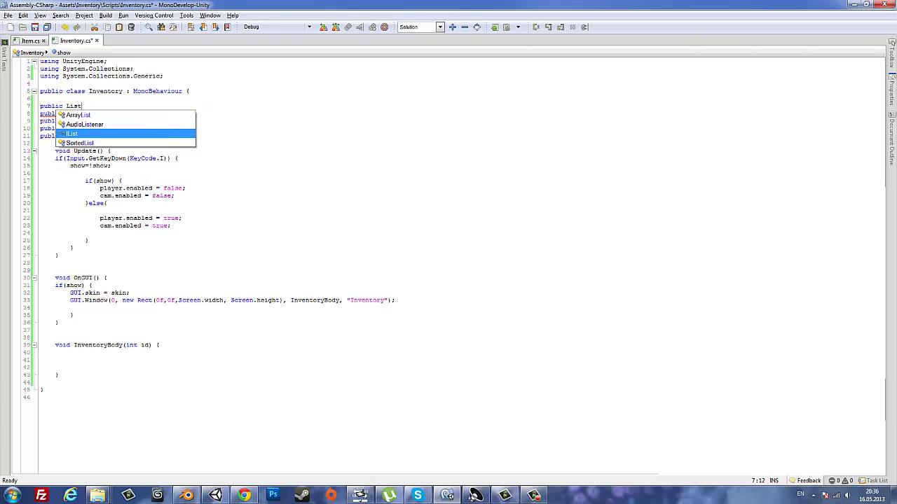
key("Escape")
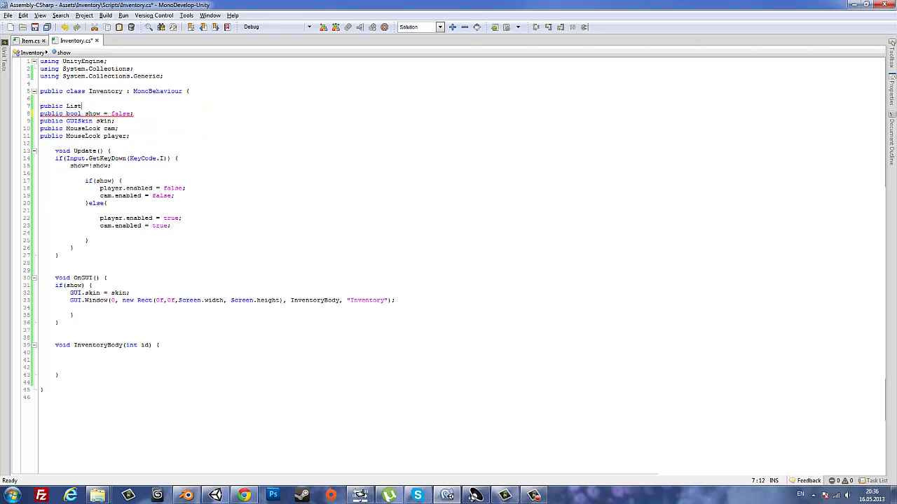
type("<>")
type("tems")
type("Item")
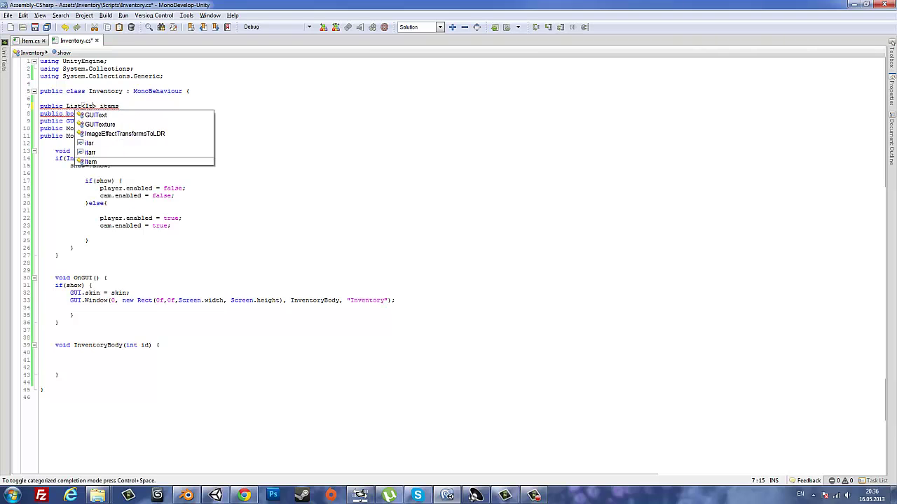
left_click(115, 106)
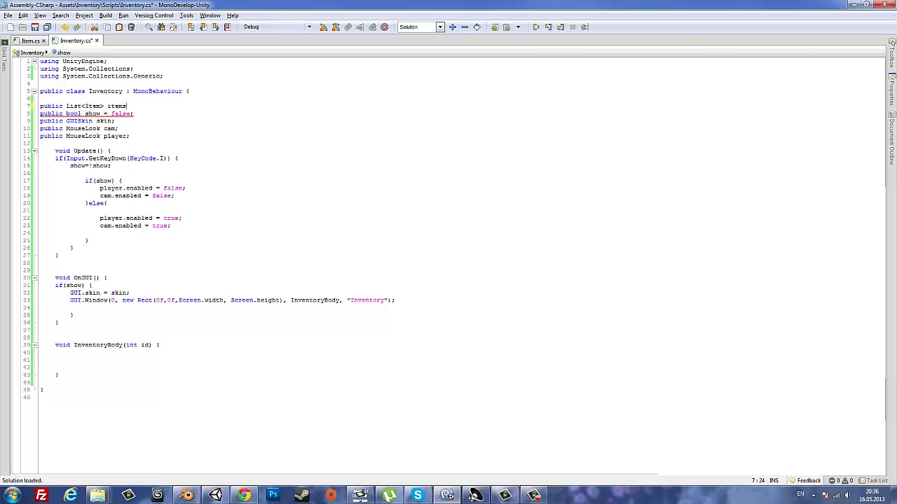
type(" = new L")
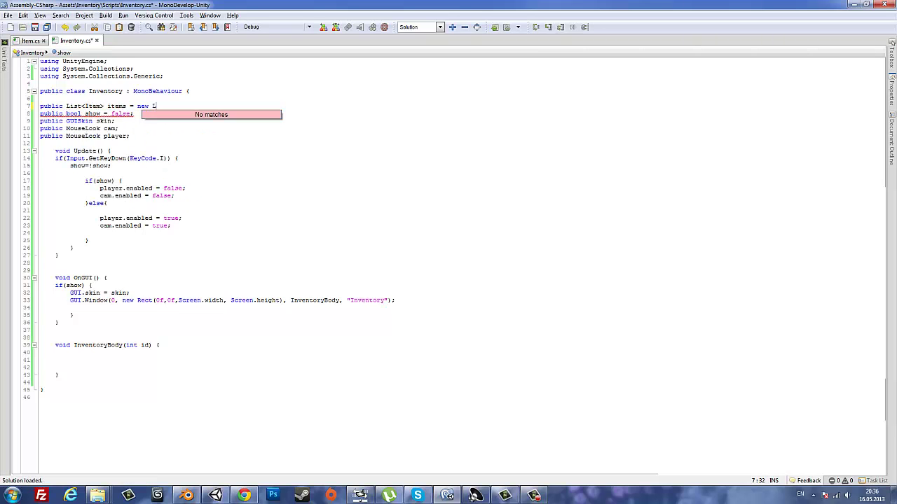
type("ist<")
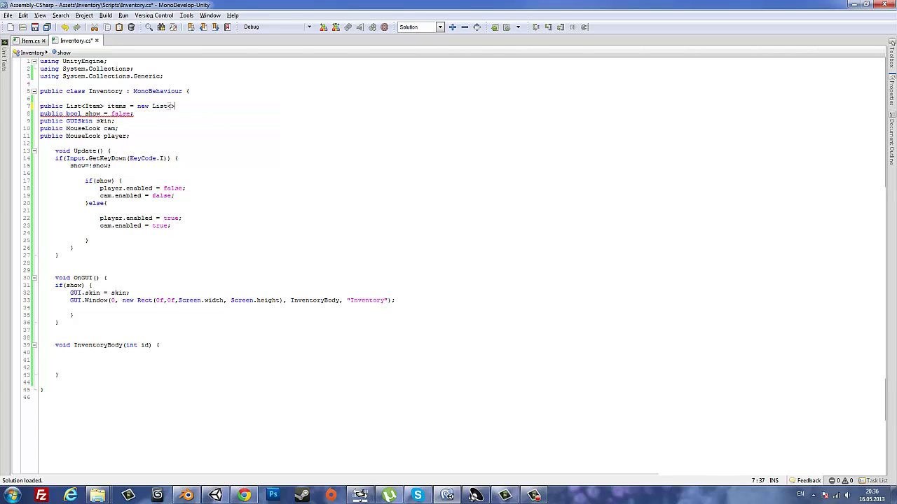
type("Ite")
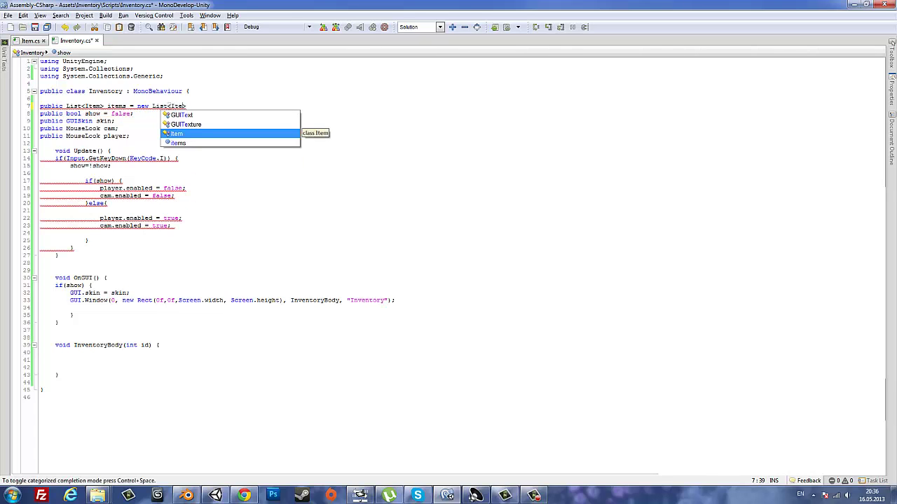
type("m>()")
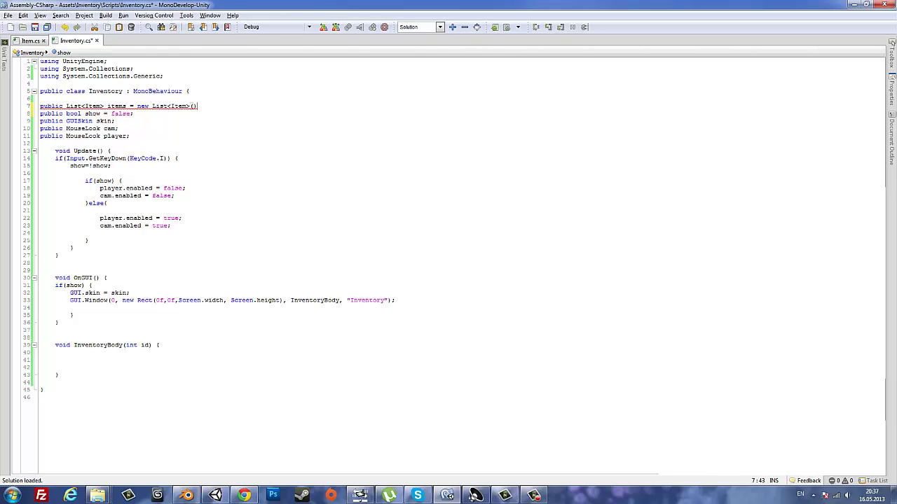
- Save Inventory.cs and bring the Unity editor to the front
key("ctrl+s")
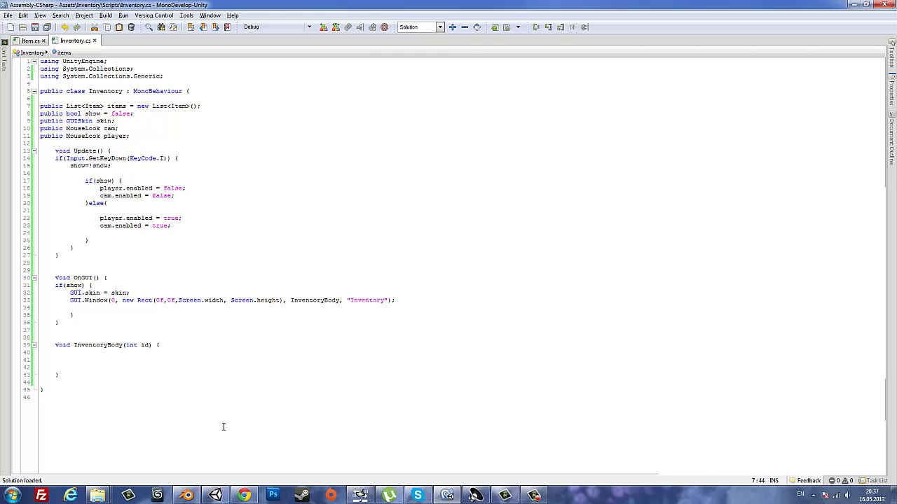
left_click(216, 496)
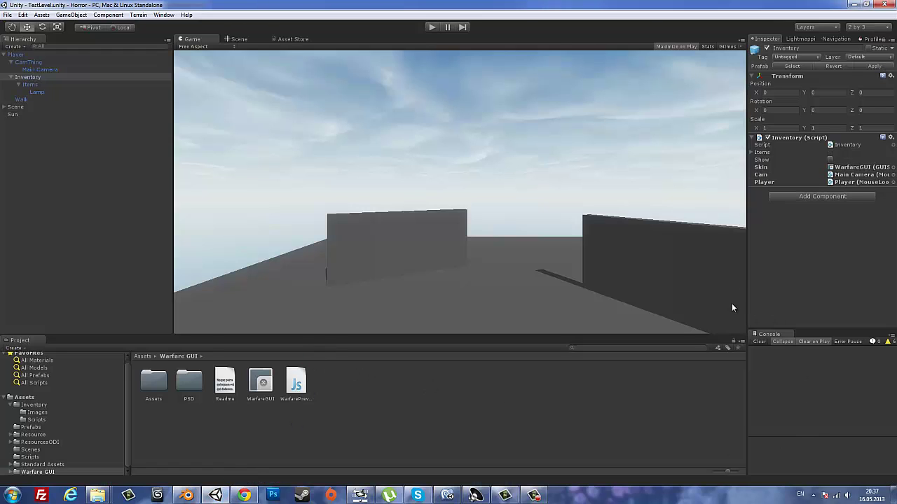
- Expand the Inventory component's Items list and set its size to 25
left_click(754, 152)
left_click(810, 159)
type("25")
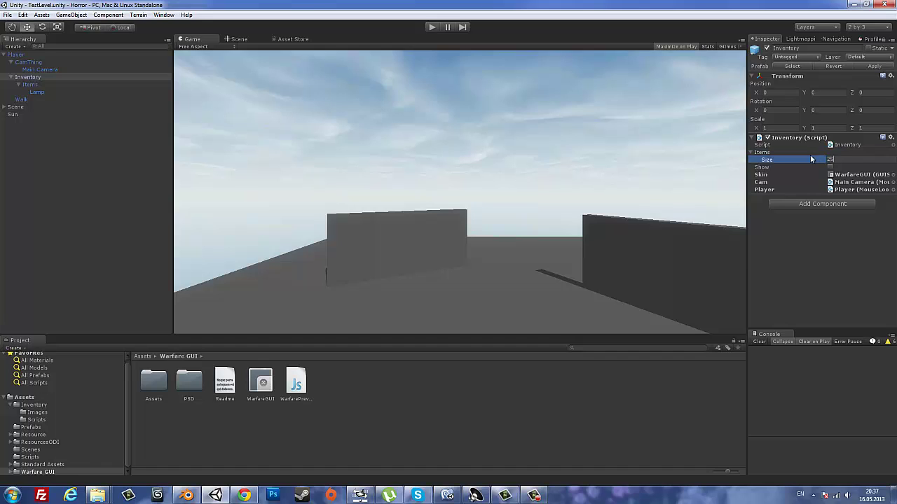
key("Return")
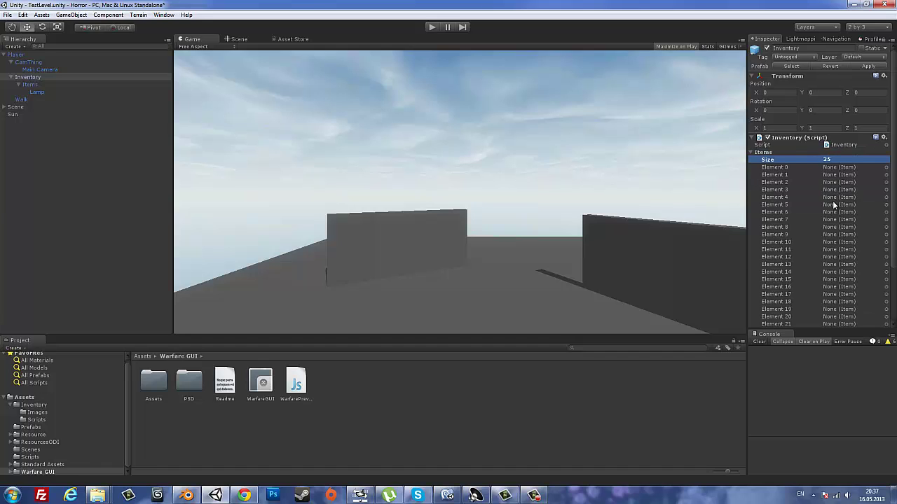
- Assign Lamp from the Hierarchy to Element 0 of Items, then return to Inventory.cs
scroll(835, 189, "down", 1)
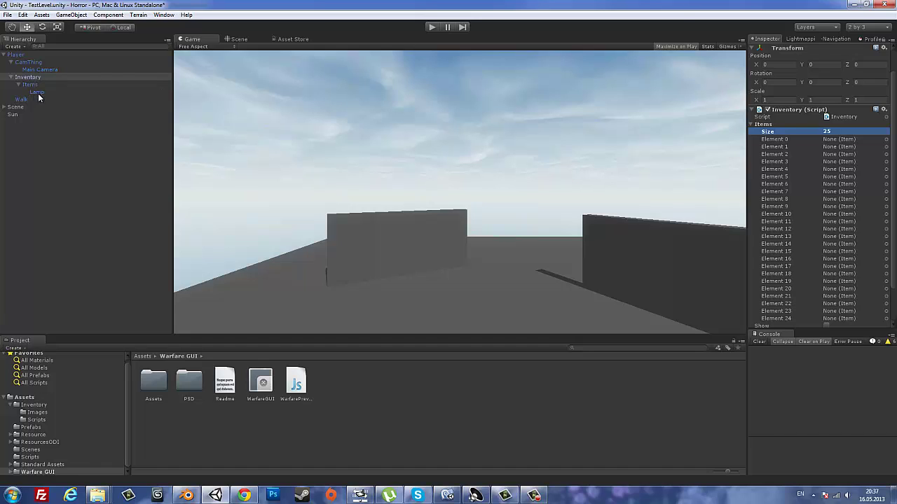
left_click_drag(38, 92, 831, 145)
scroll(817, 205, "down", 2)
scroll(816, 205, "up", 3)
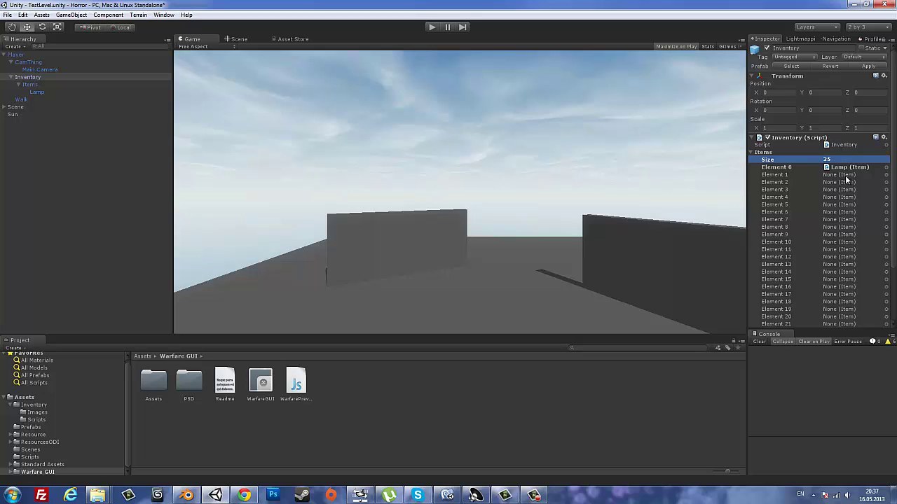
left_click(447, 495)
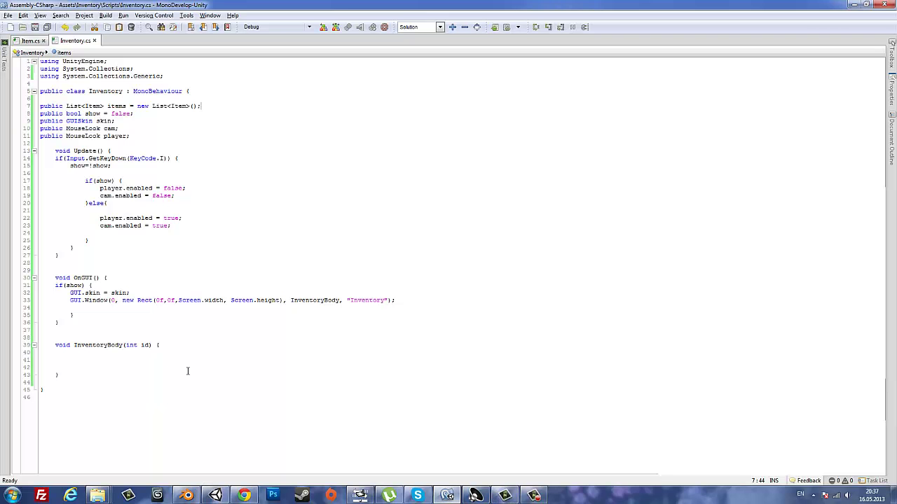
- Add a public float maxMass = 50 field below the MouseLook player field
left_click(73, 361)
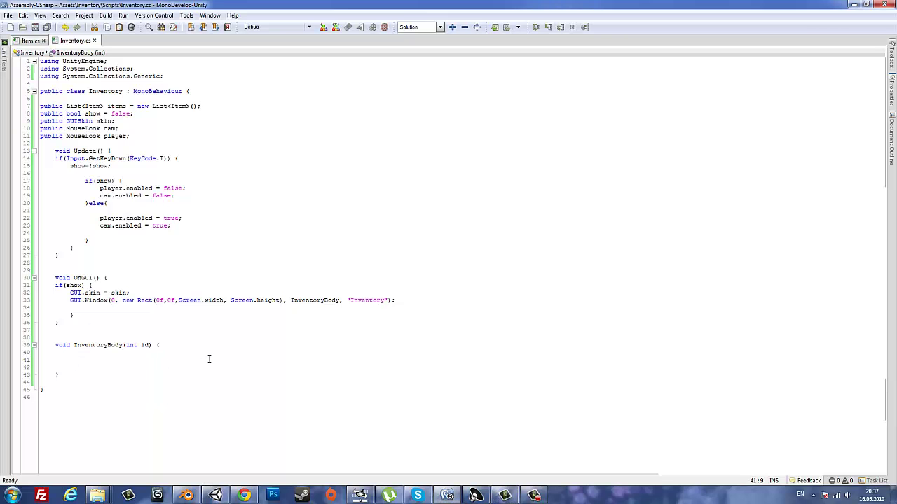
left_click(136, 140)
key("Return")
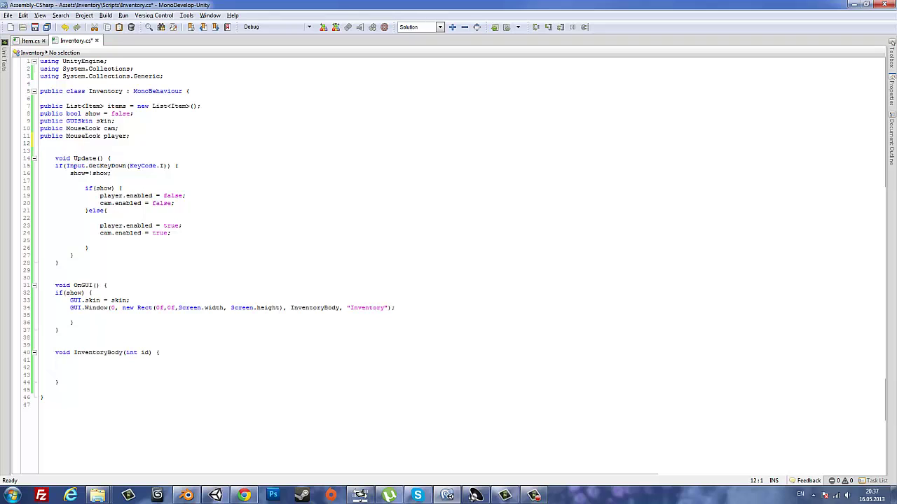
key("BackSpace")
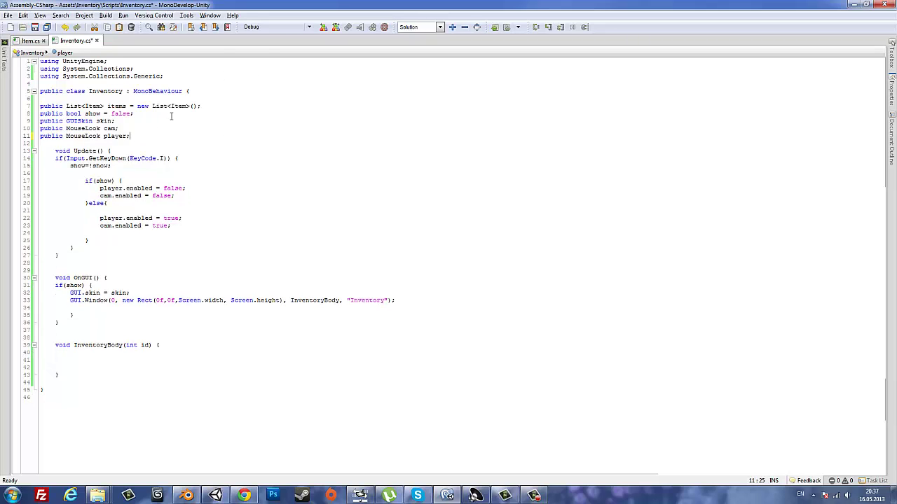
left_click(59, 362)
left_click(128, 136)
key("Return")
type("p")
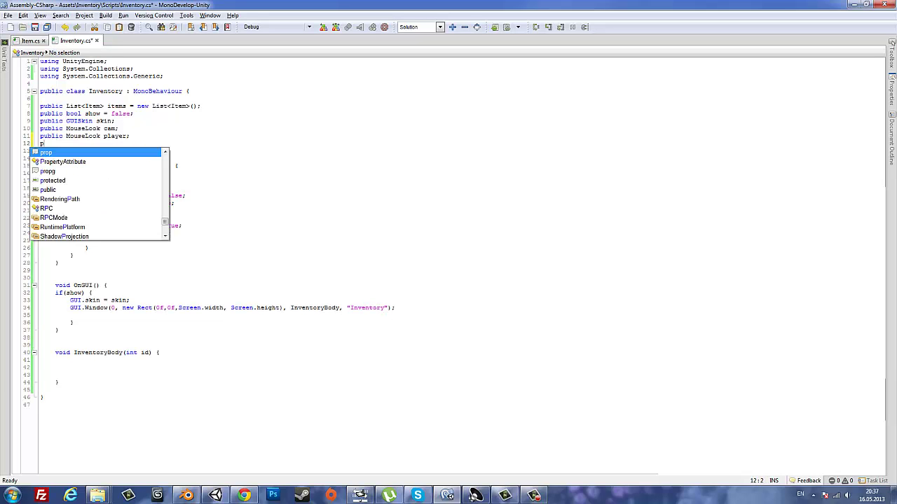
type("ublic flo")
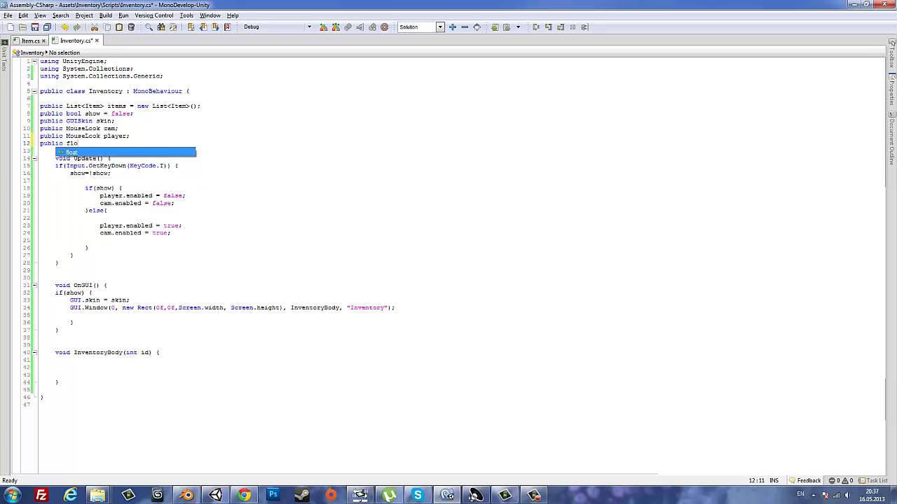
type("at maxMas")
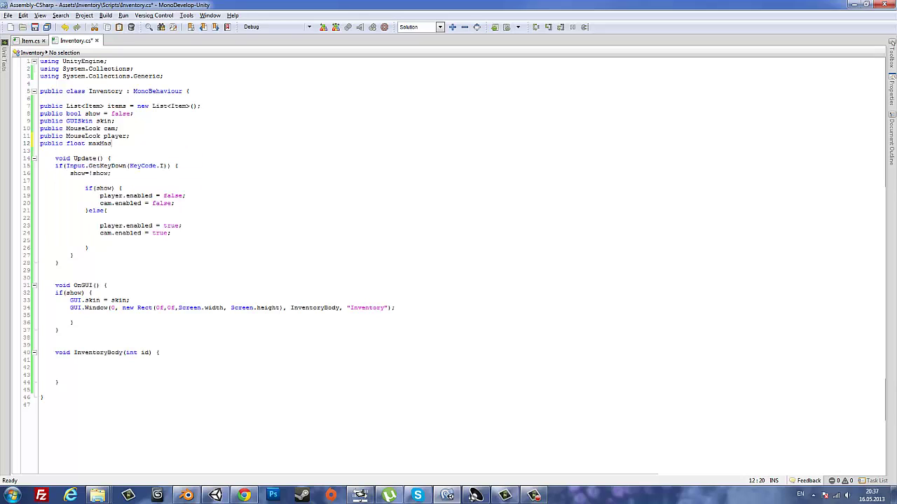
type("s = 50")
type(";")
key("Return")
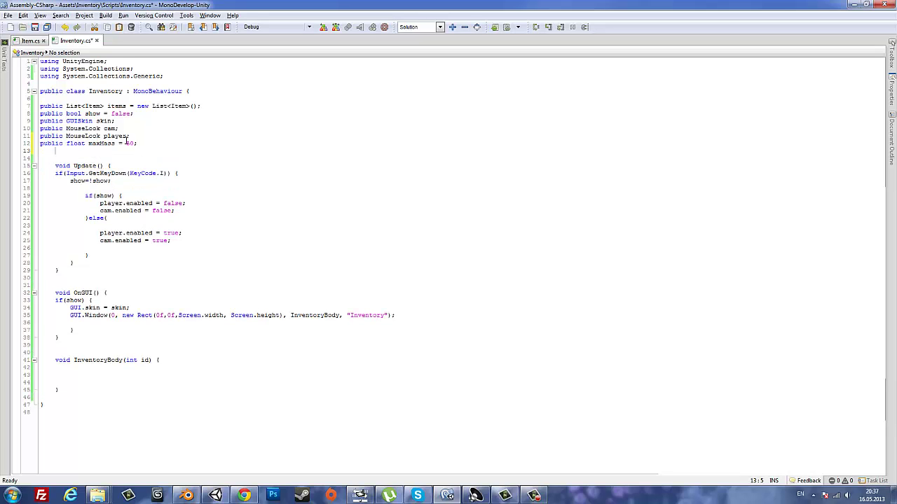
- Make maxMass 50f and add a public float currMass = 0f field beneath it
left_click(135, 144)
type("f")
key("Return")
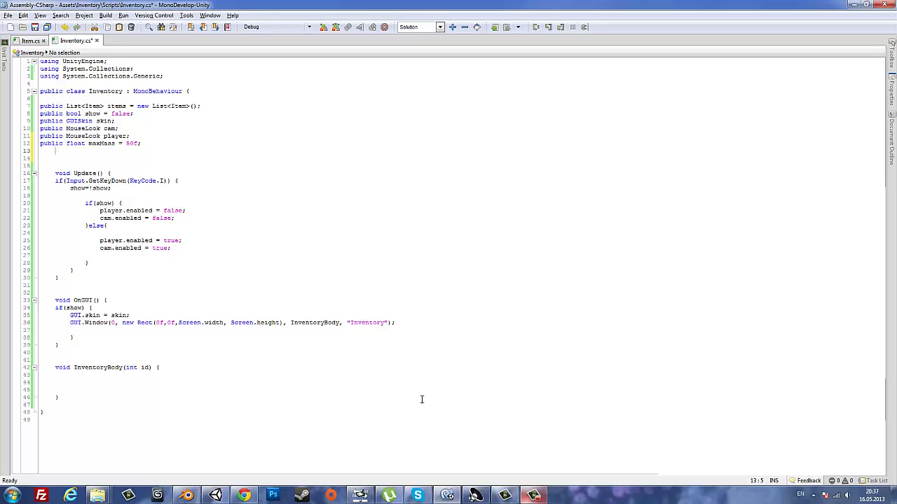
key("BackSpace")
type("public ")
type("float c")
type("urrMass ")
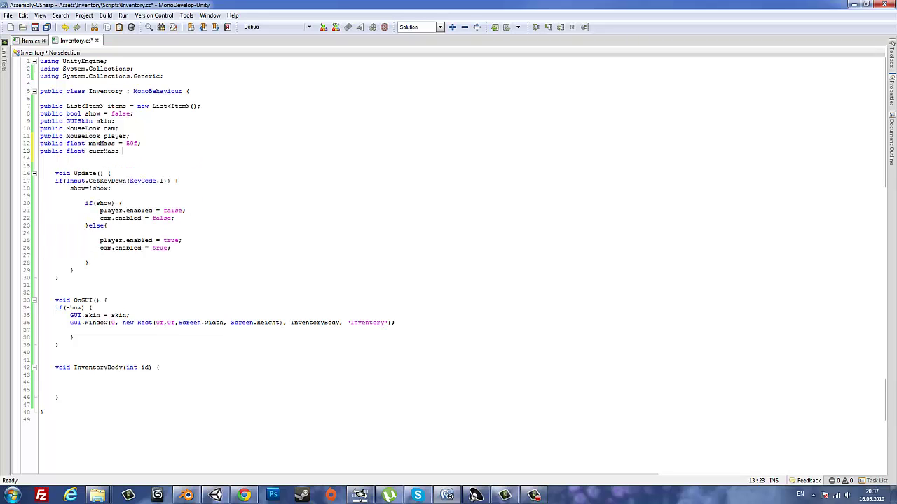
type("= 0f;")
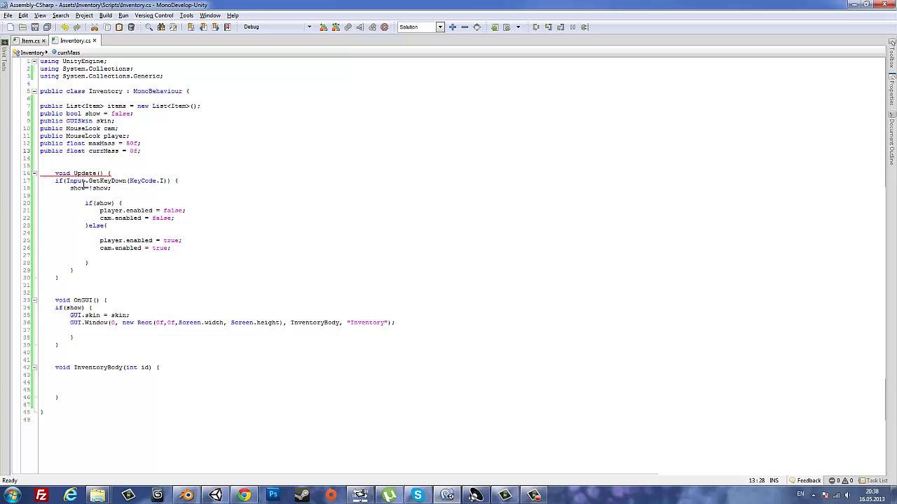
- Write an AddMass(float mass) method containing currMass + mass; above Update
left_click(80, 164)
key("Return")
key("Return")
key("Up")
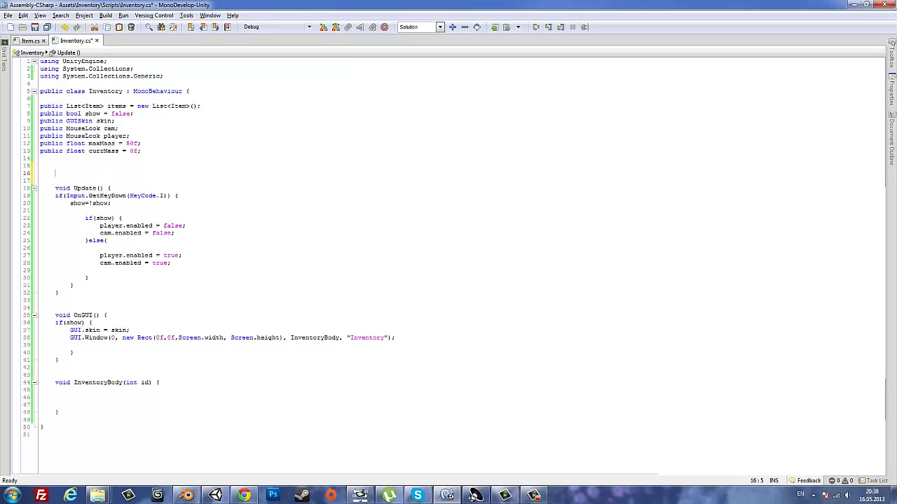
type("void U")
type("pdateMass()")
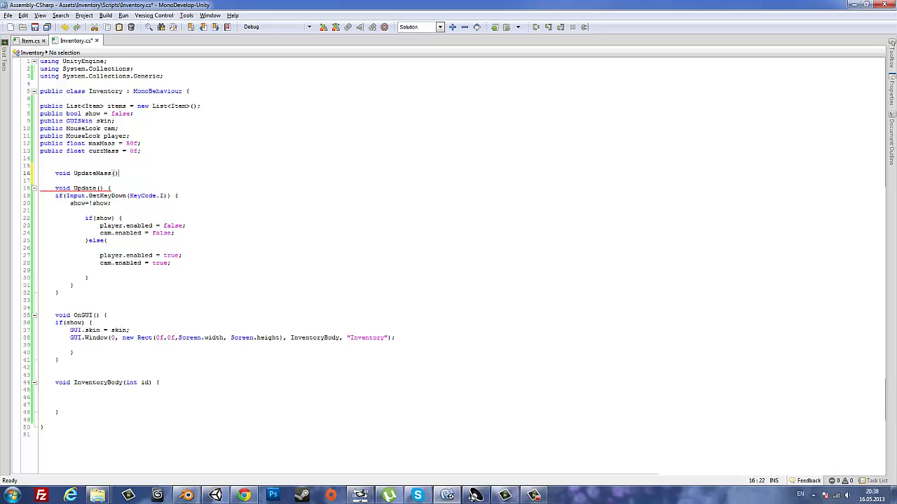
type("f")
type("loat mass")
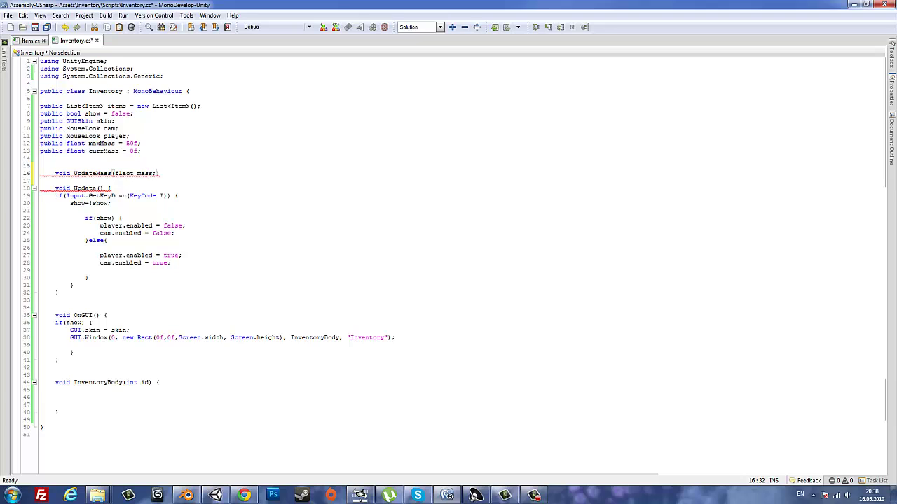
left_click(134, 173)
key("BackSpace")
key("Right")
type("ass) ")
type("{")
key("Return")
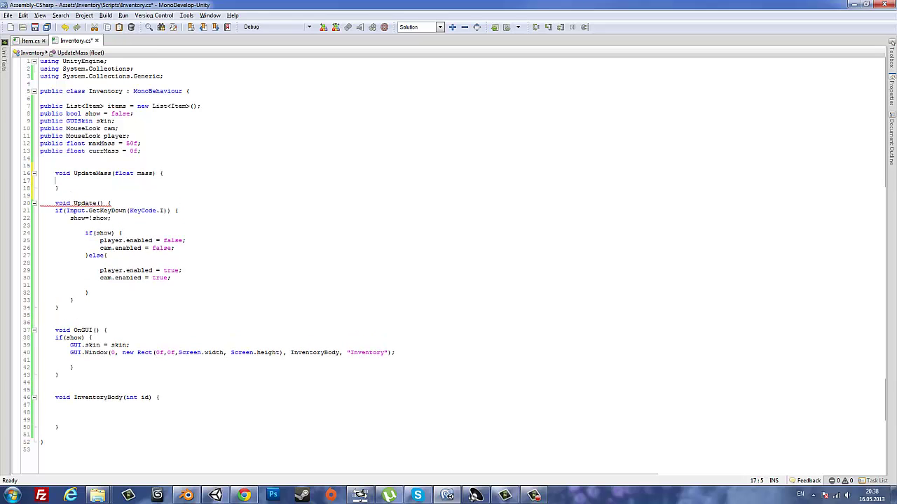
type("currMass ")
type("+ mass;")
left_click(115, 173)
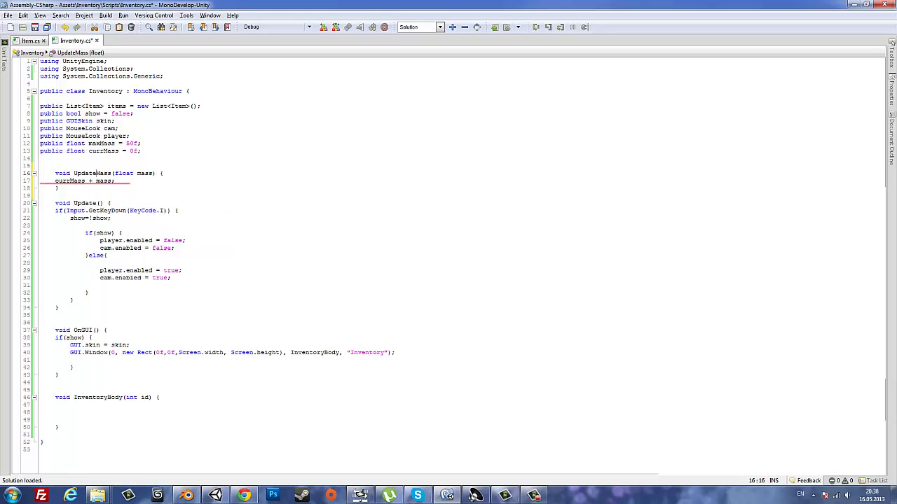
key("BackSpace")
key("BackSpace")
key("BackSpace")
type("Add")
- Add an empty void RebuildMass() method below AddMass
left_click(85, 180)
left_click(58, 188)
key("Return")
key("Return")
type("void ")
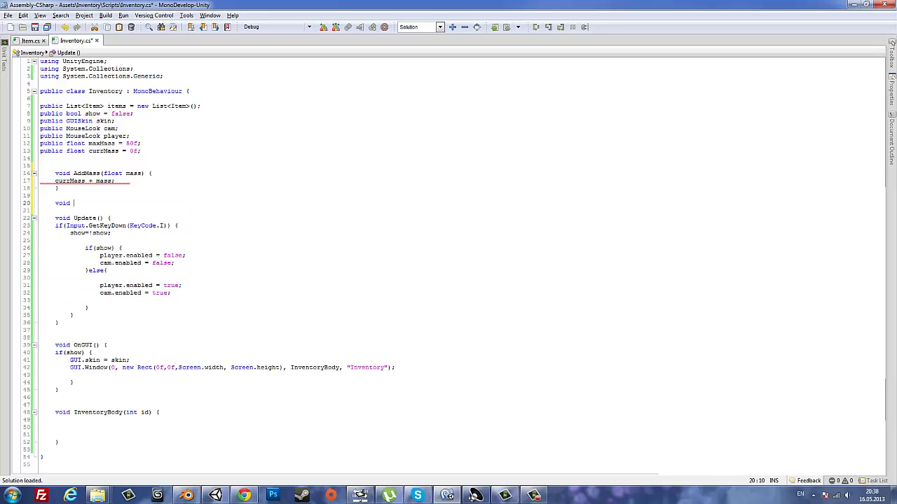
type("Rebbu")
key("BackSpace")
key("BackSpace")
type("b")
type("uild")
key("BackSpace")
key("BackSpace")
key("BackSpace")
key("BackSpace")
key("BackSpace")
type("uild")
type("Mass")
key("BackSpace")
type("ss() ")
type("{")
key("Return")
key("Return")
- Close RebuildMass, change AddMass to currMass += mass, and reset currMass = 0f in RebuildMass
type("}")
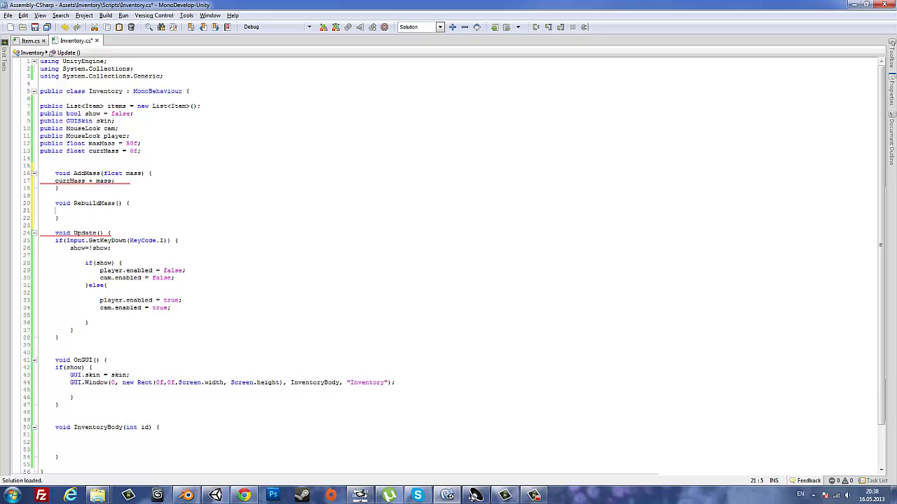
left_click(91, 182)
type("=")
left_click(74, 210)
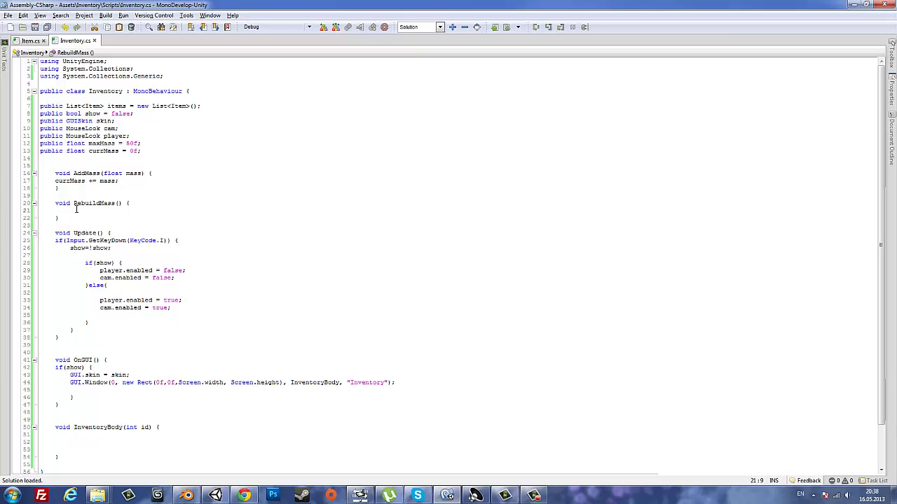
type("curr")
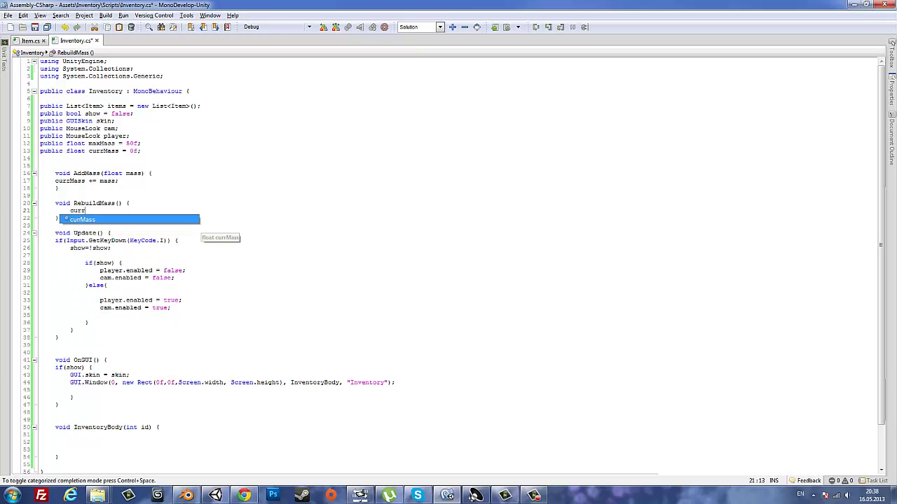
type("Mass = 0f")
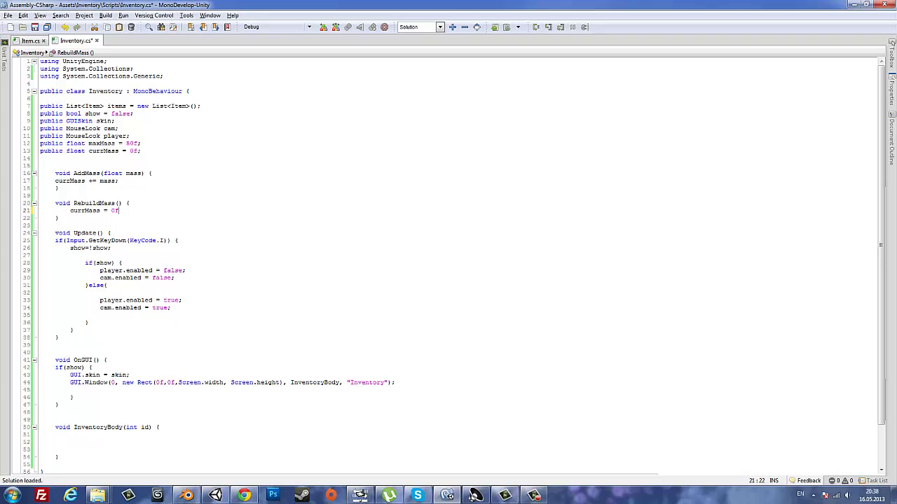
key("Return")
key("Return")
- Write a for loop header in RebuildMass iterating i up to items.Count
type("for")
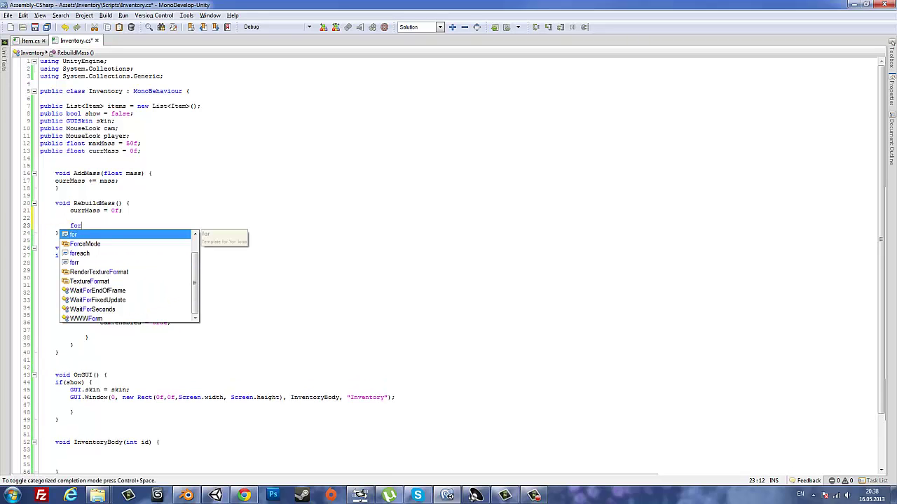
type("(")
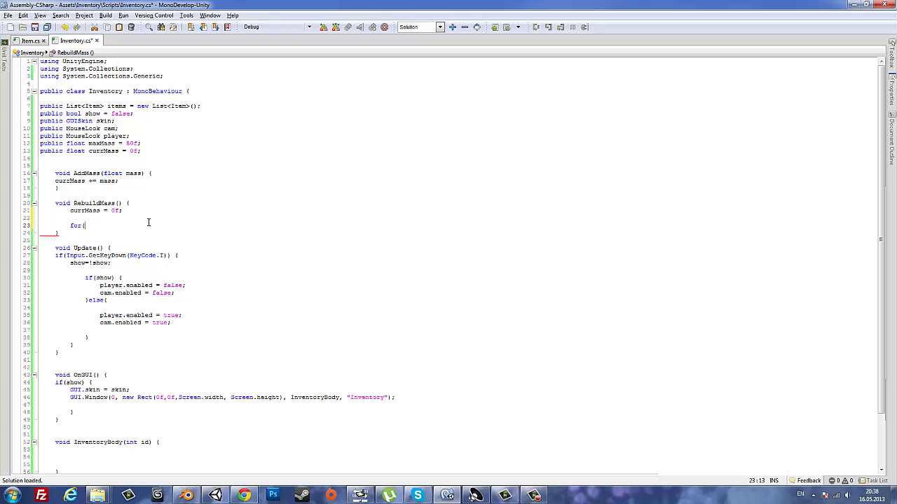
left_click(504, 496)
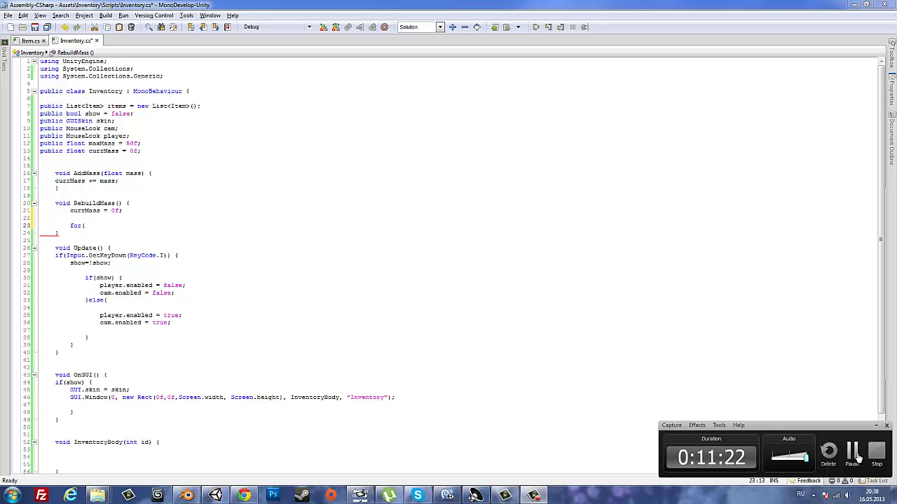
left_click(859, 459)
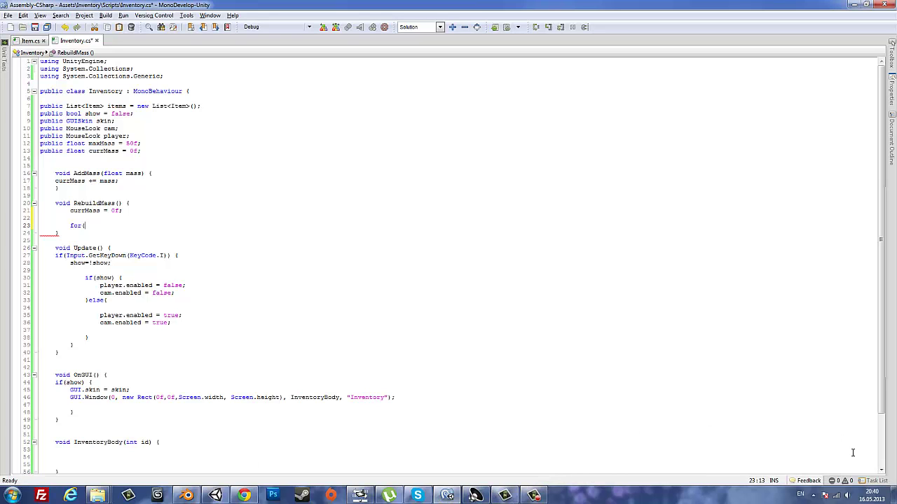
type("i")
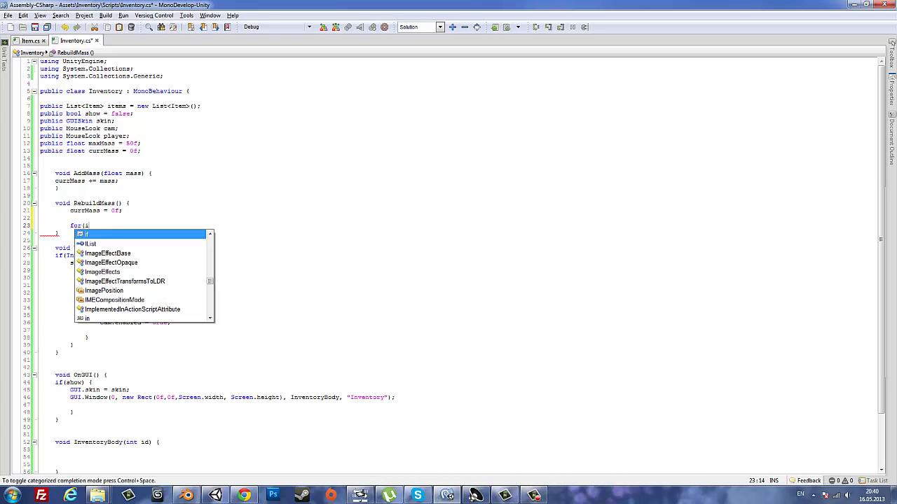
type("nt i =")
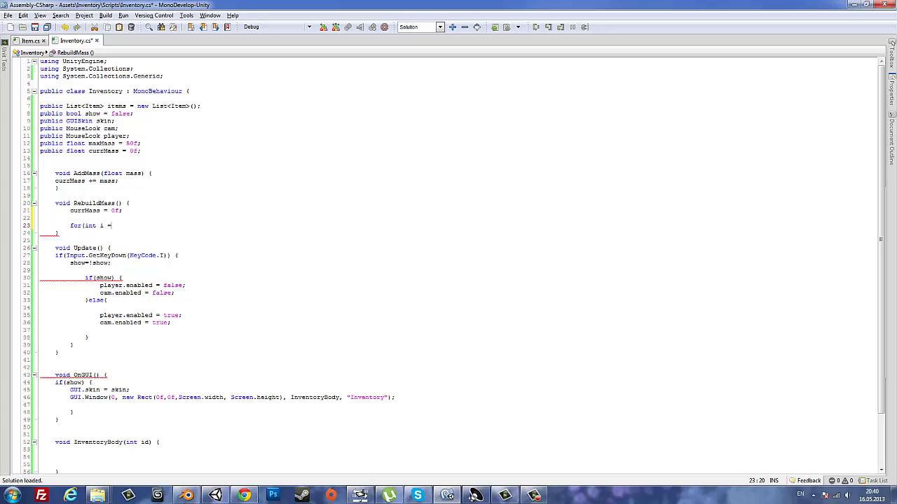
type(" 0; i < ")
type("items.Count")
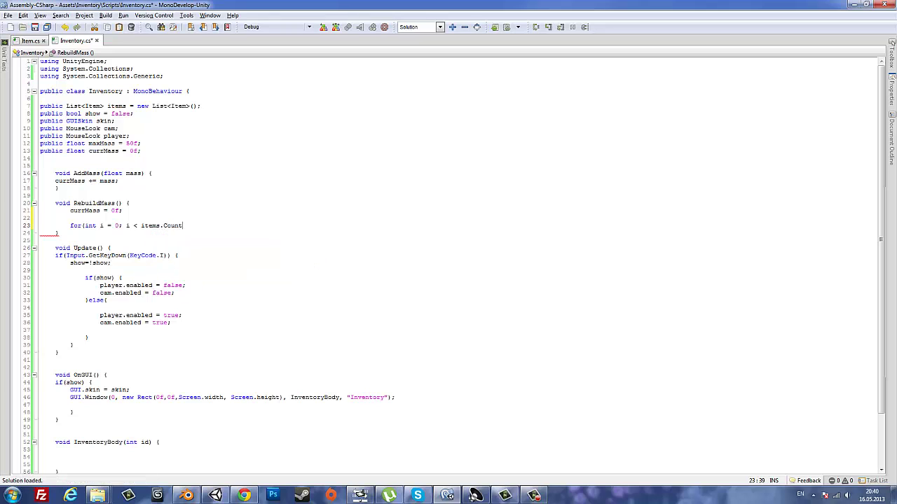
type("; i ")
type("++) {")
- Inside the loop, add an if (items[i].count > 0) block
key("Return")
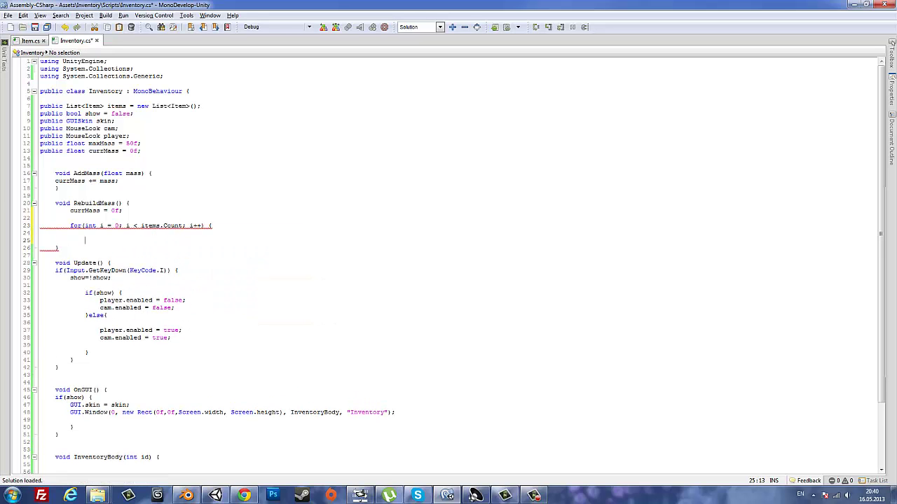
type("}if")
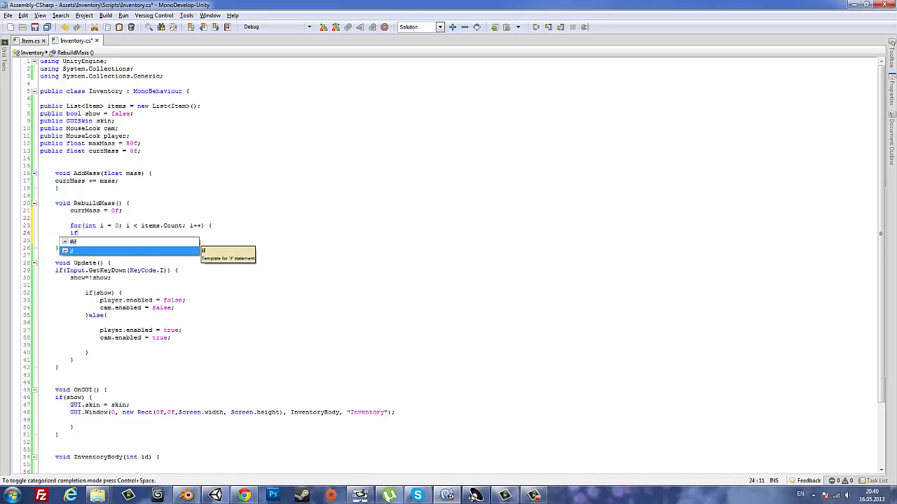
type("(it")
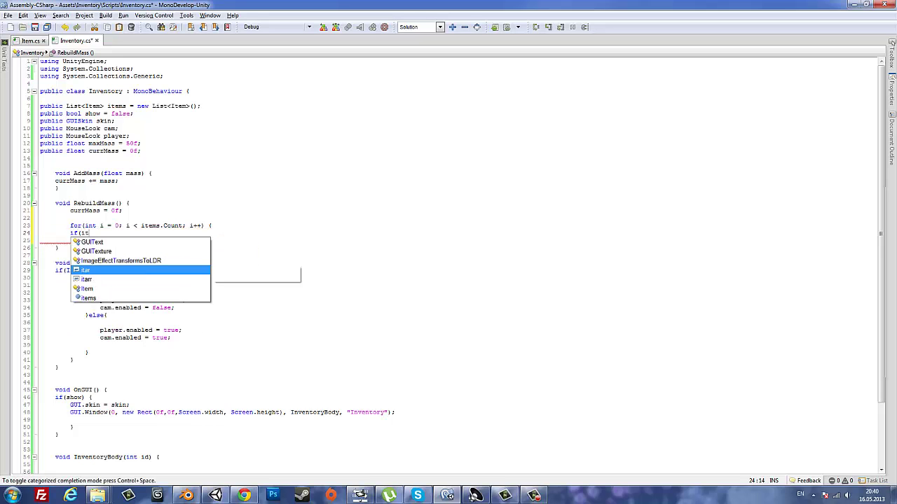
key("Down")
key("Down")
key("Down")
key("Return")
type("[")
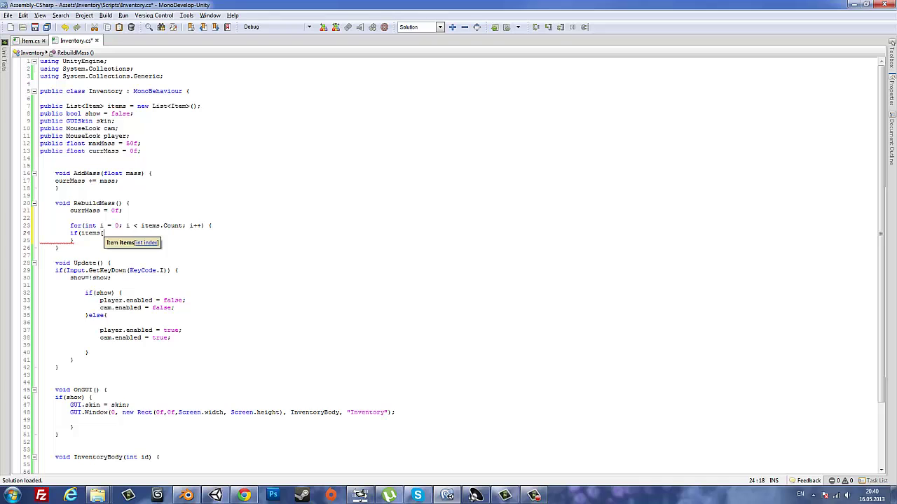
type("i].co")
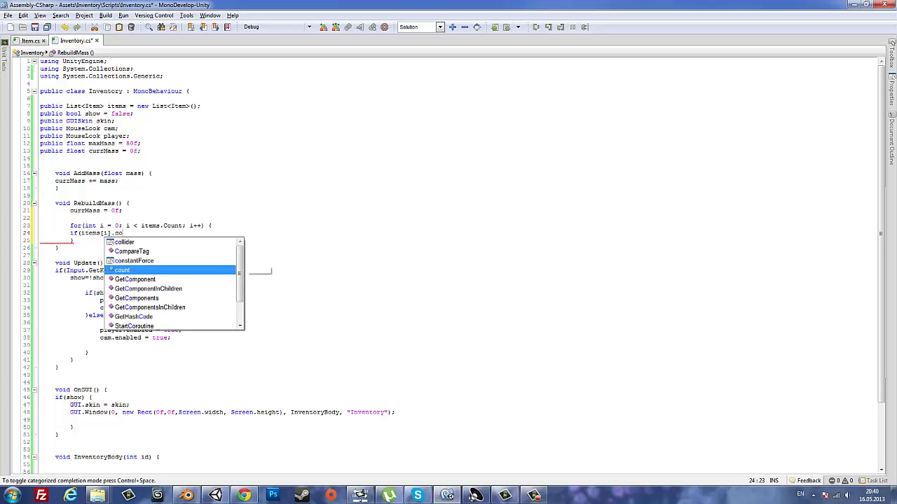
type("unt > 0) {")
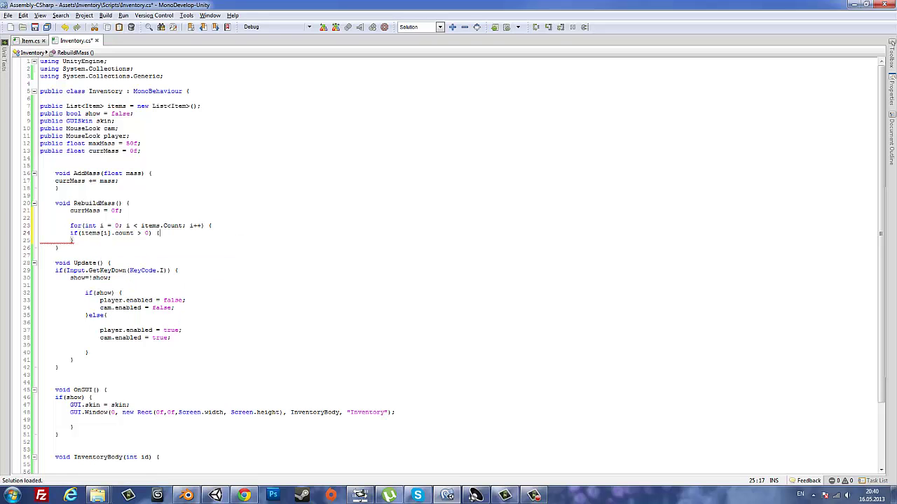
key("Return")
- In the if block, add a currMass line combining items[i].count with the item's mass
type("i")
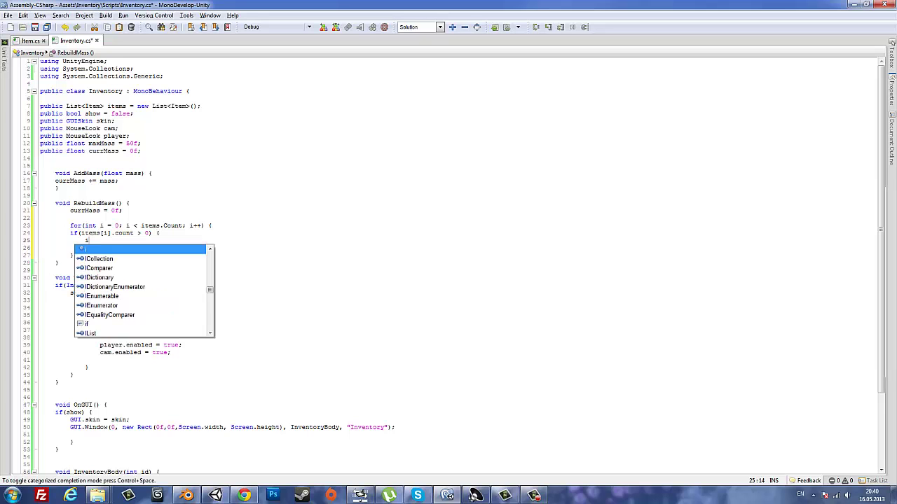
type("te")
key("BackSpace")
key("BackSpace")
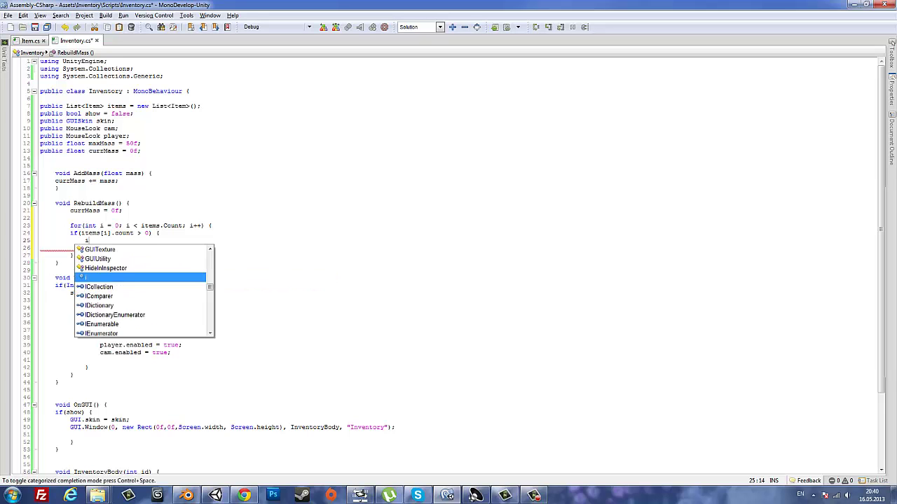
key("BackSpace")
type("curr")
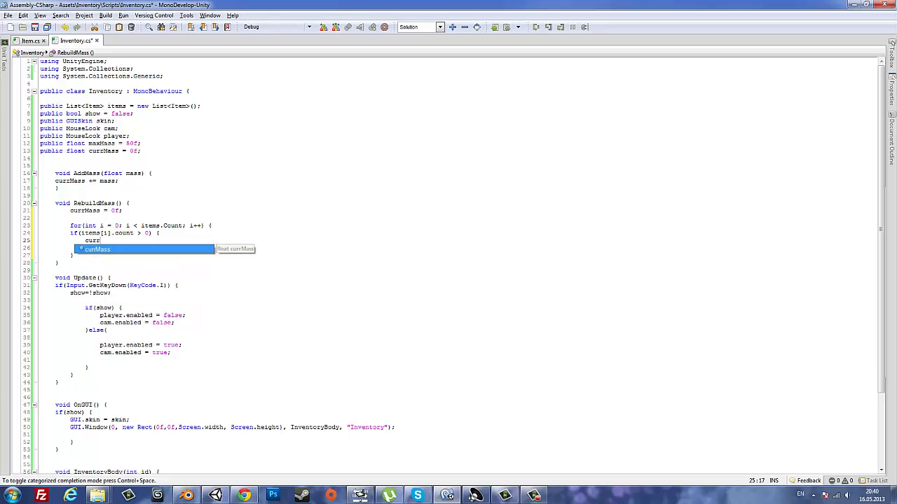
type("Mass+=")
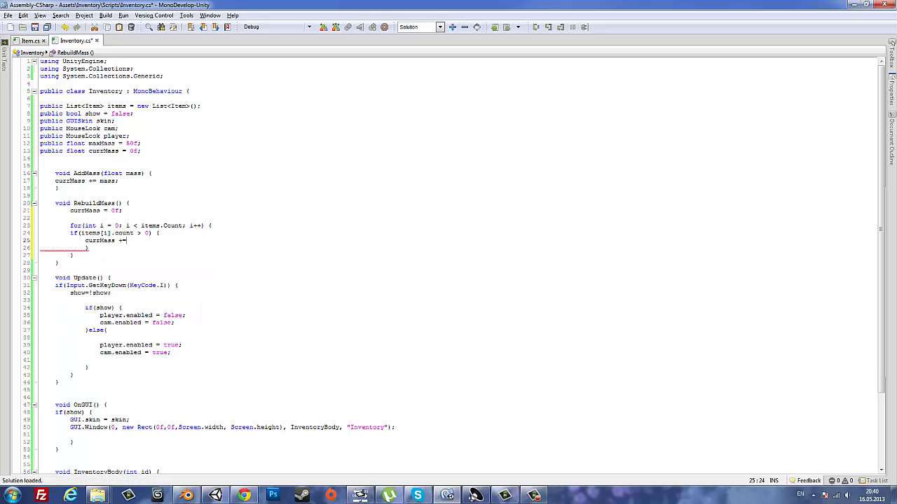
type("items[")
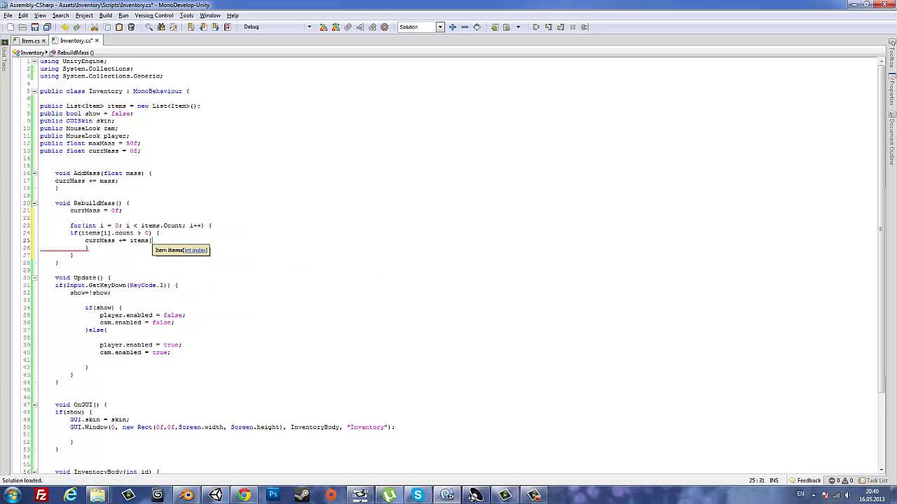
type("i]")
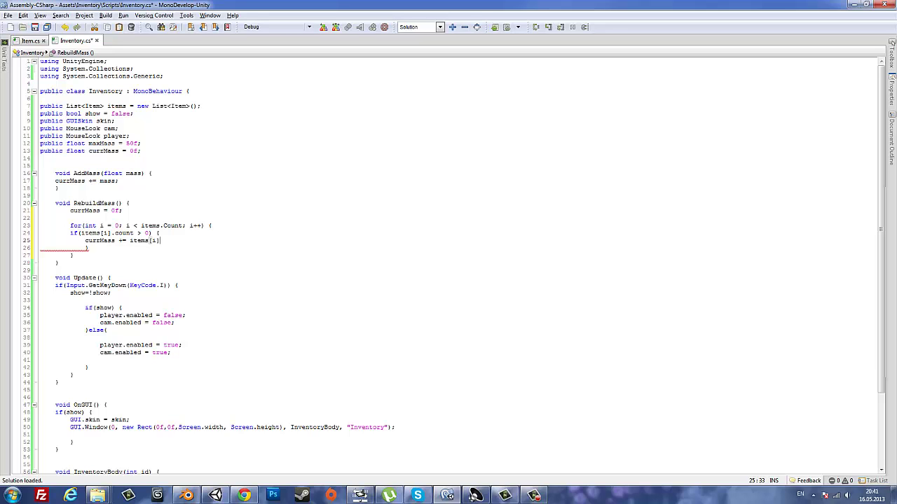
type(".count *")
type(" item")
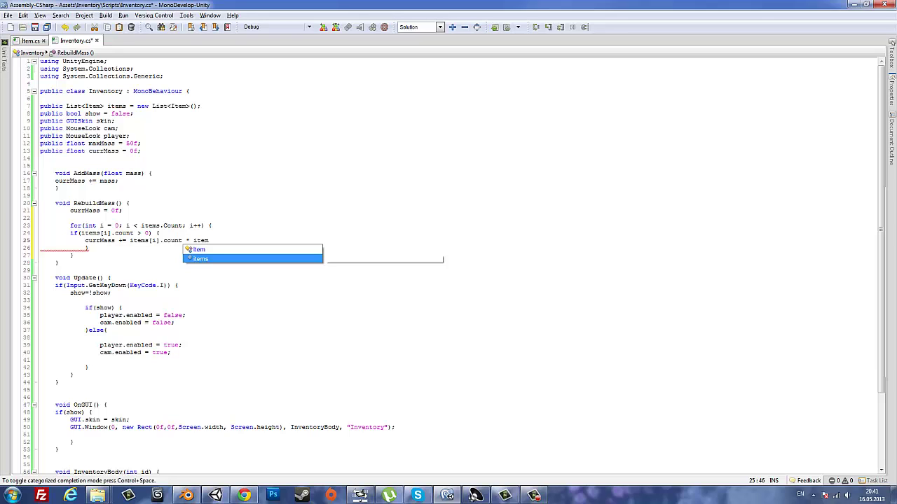
type("s[i].s")
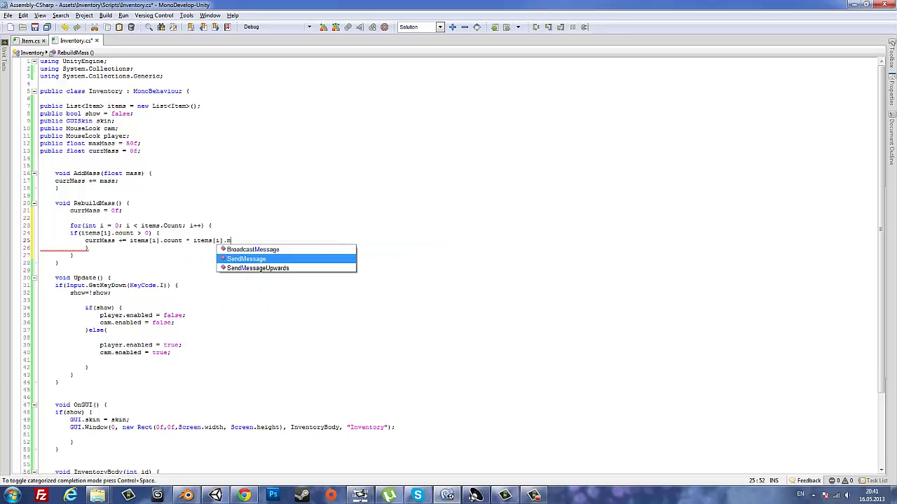
key("BackSpace")
type("mass;")
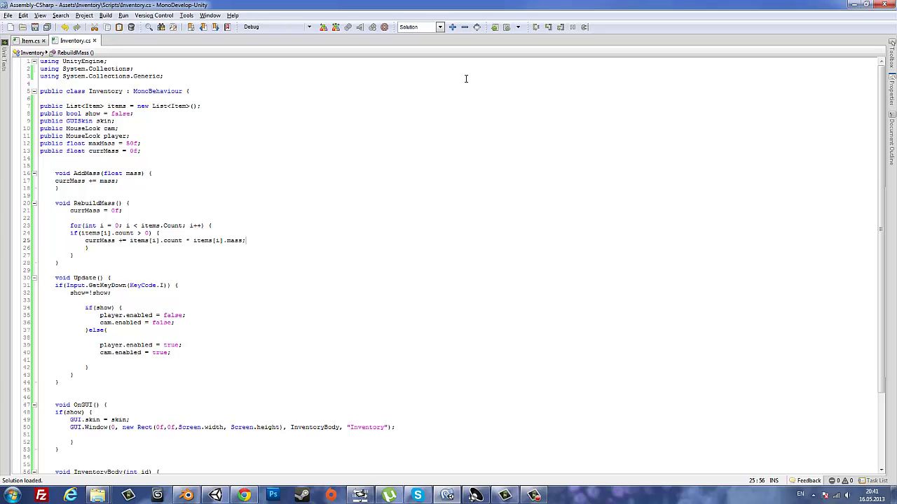
- Declare public float mass; in Item.cs, save it, and go back to Inventory.cs
left_click(28, 41)
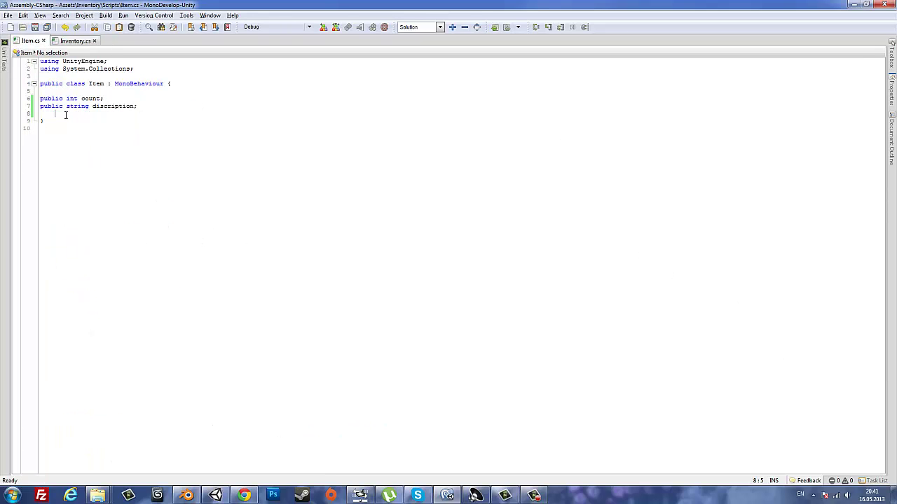
type("public ")
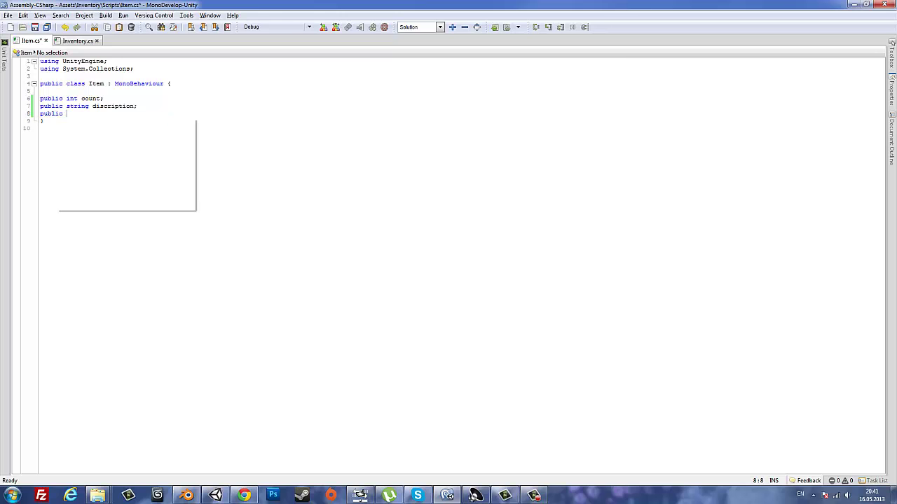
type("float mas")
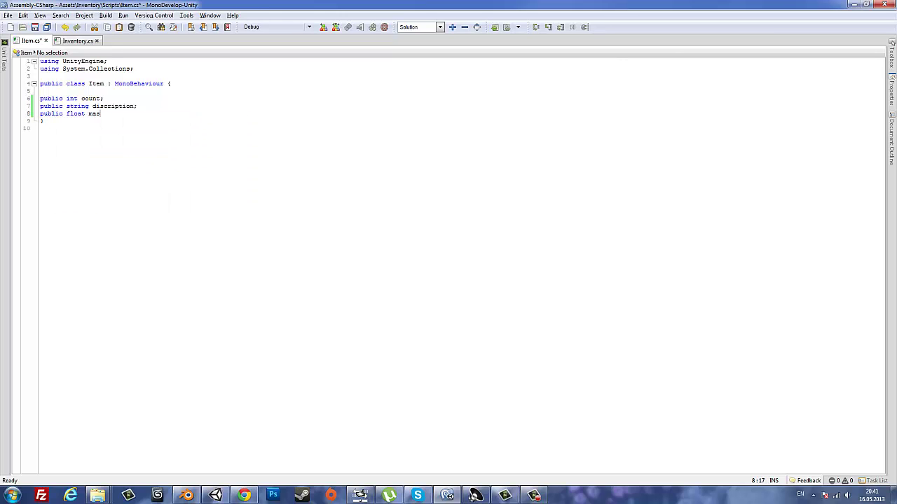
type("s;")
key("ctrl+s")
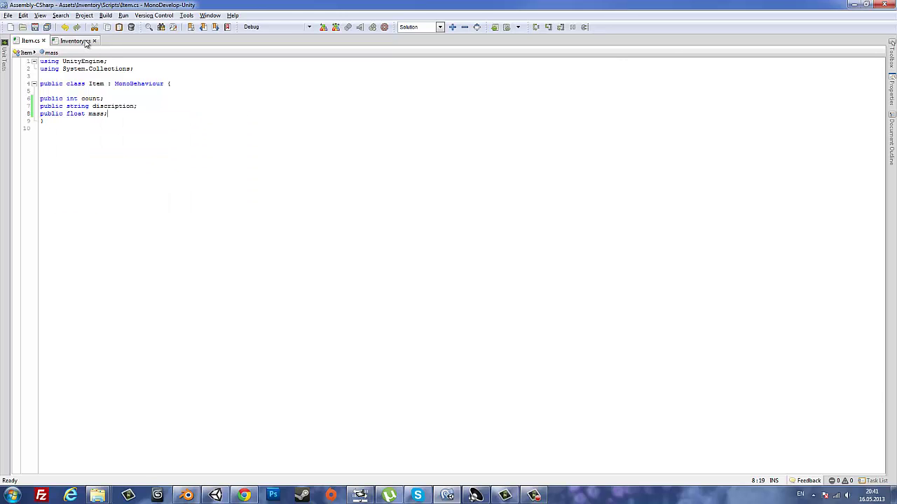
left_click(83, 41)
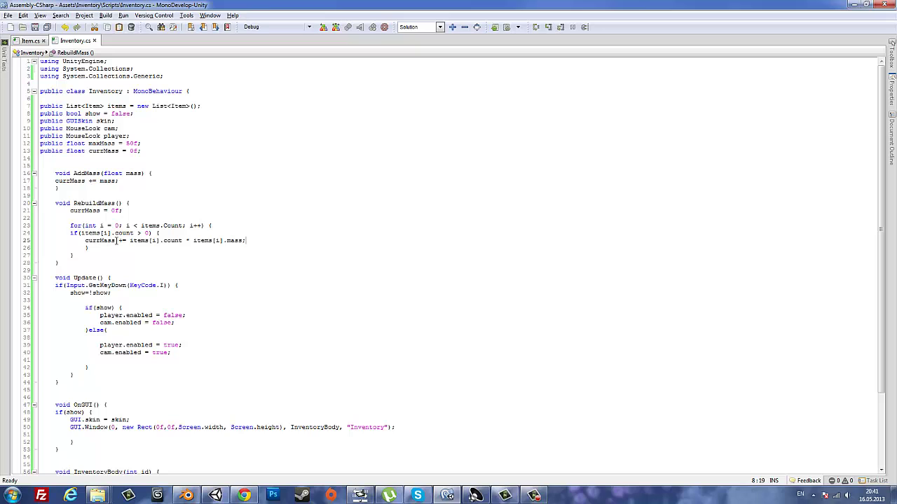
left_click_drag(84, 240, 249, 241)
left_click(251, 240)
left_click_drag(251, 240, 82, 241)
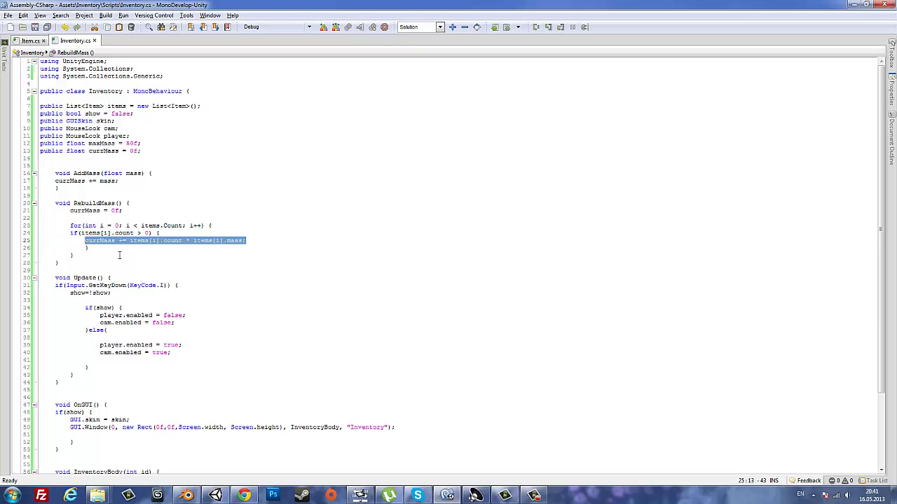
scroll(119, 255, "down", 4)
key("alt+Tab")
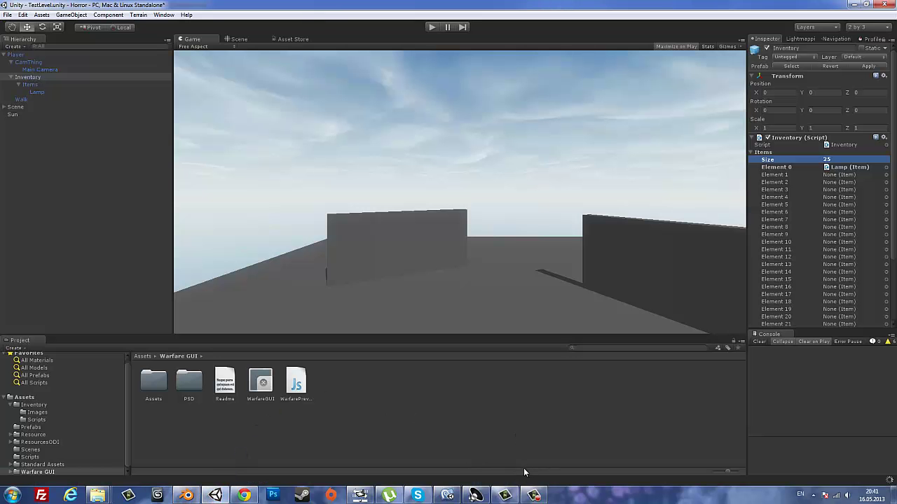
left_click(451, 496)
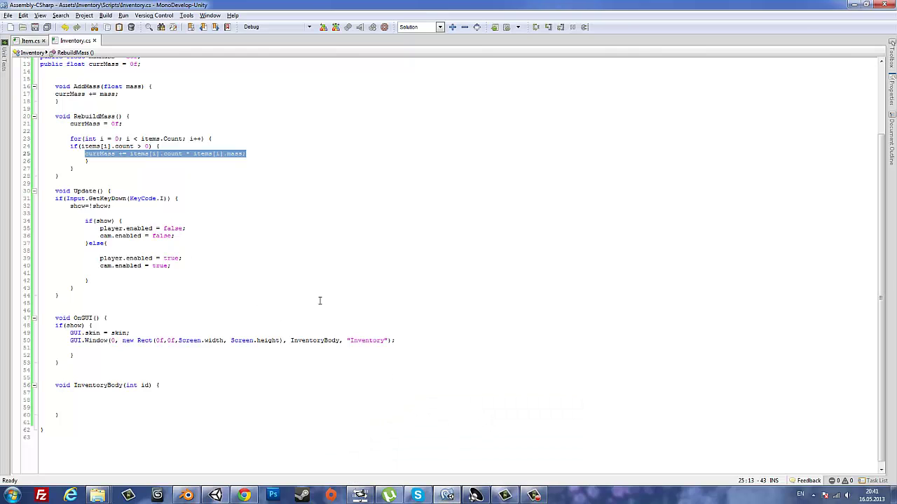
- Add a void Start() method after the field declarations that calls RebuildMass()
scroll(70, 133, "up", 4)
left_click(56, 158)
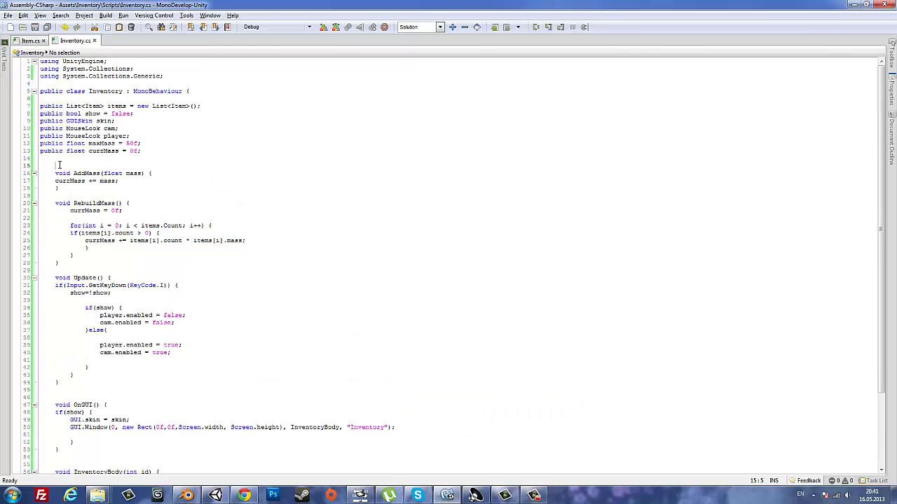
key("Return")
key("Return")
type("void ")
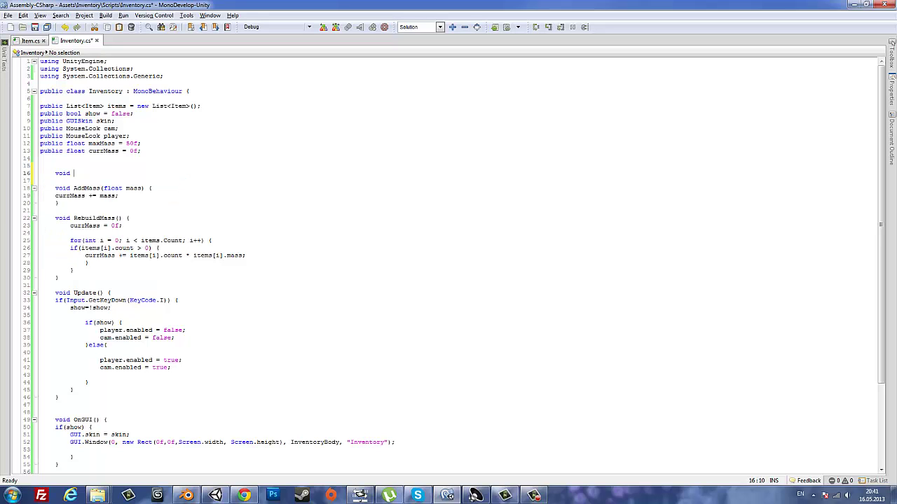
type("Start() {")
key("Return")
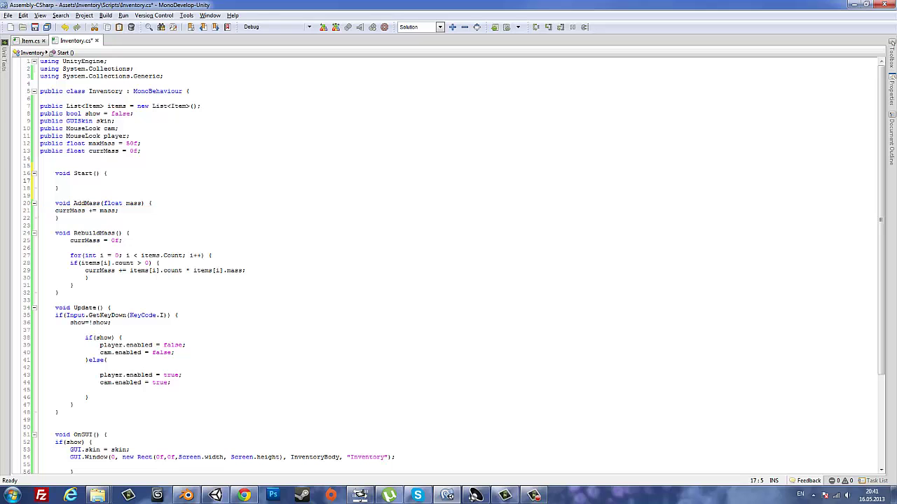
type("Rebuil")
key("Return")
type("();")
scroll(169, 283, "down", 5)
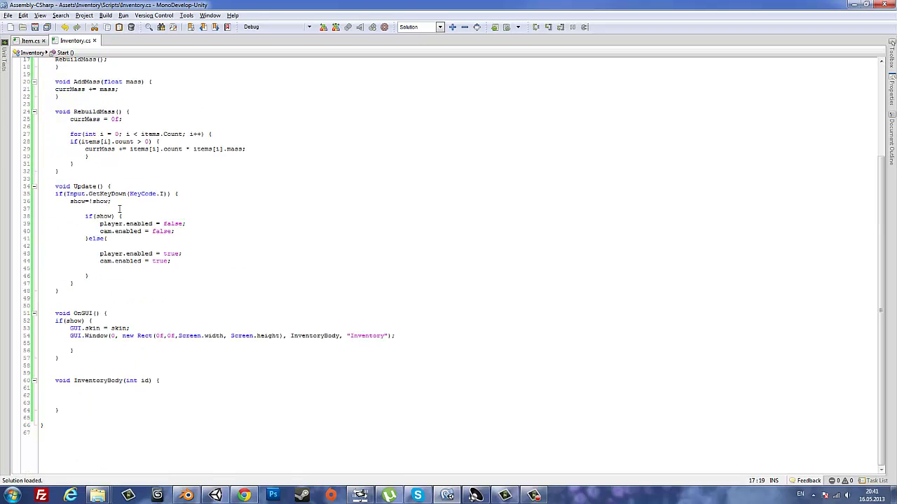
scroll(169, 283, "up", 5)
scroll(169, 283, "down", 5)
left_click(87, 394)
scroll(183, 391, "up", 5)
scroll(223, 342, "down", 5)
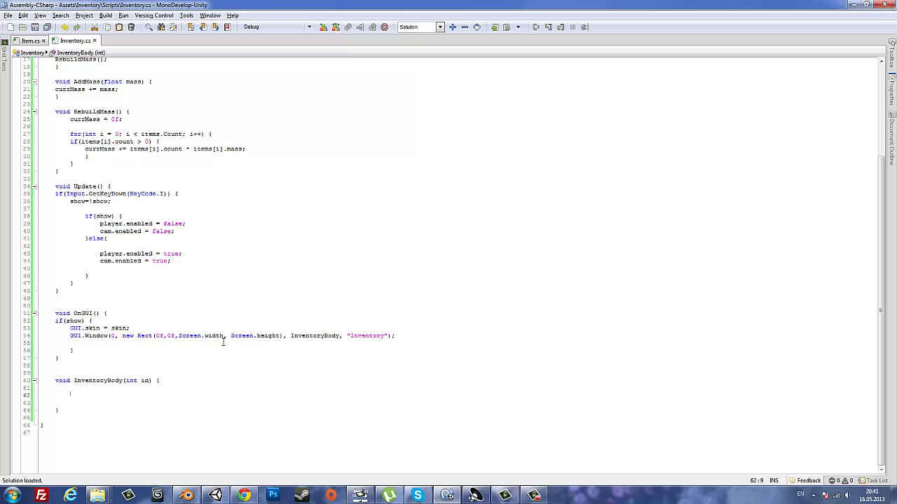